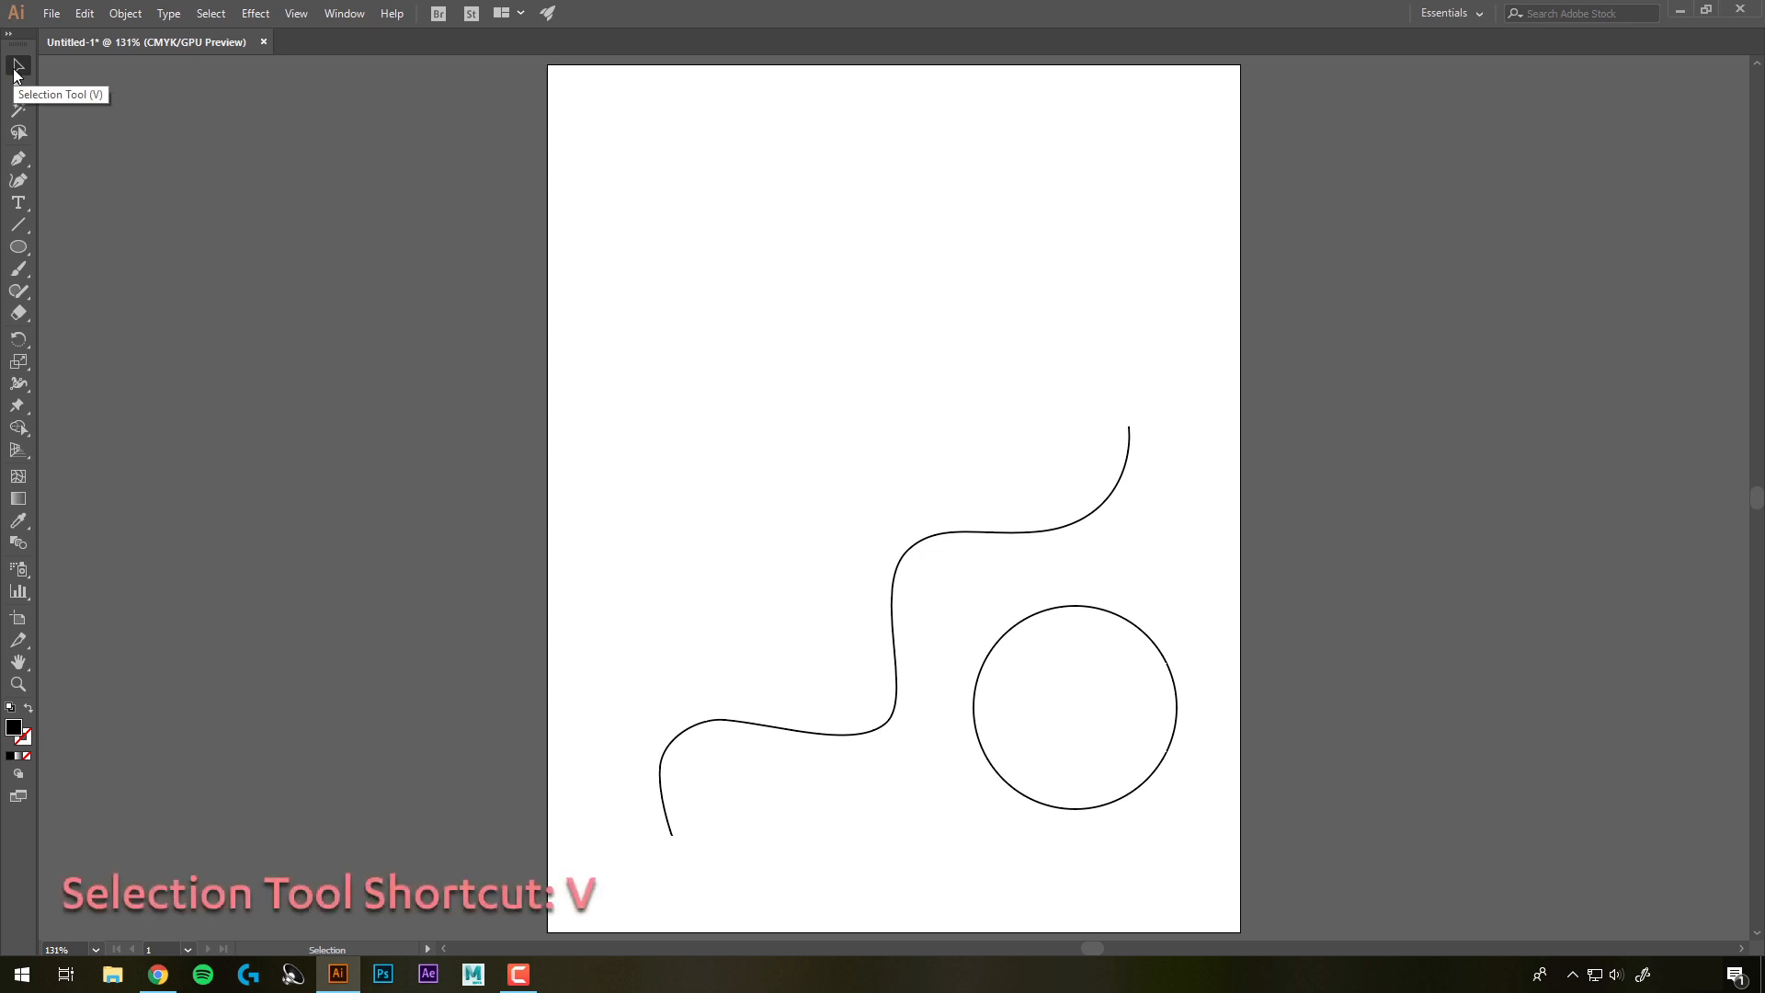
Create point text reading "Hello There!" near the top of the artboard with the Type tool
click(17, 203)
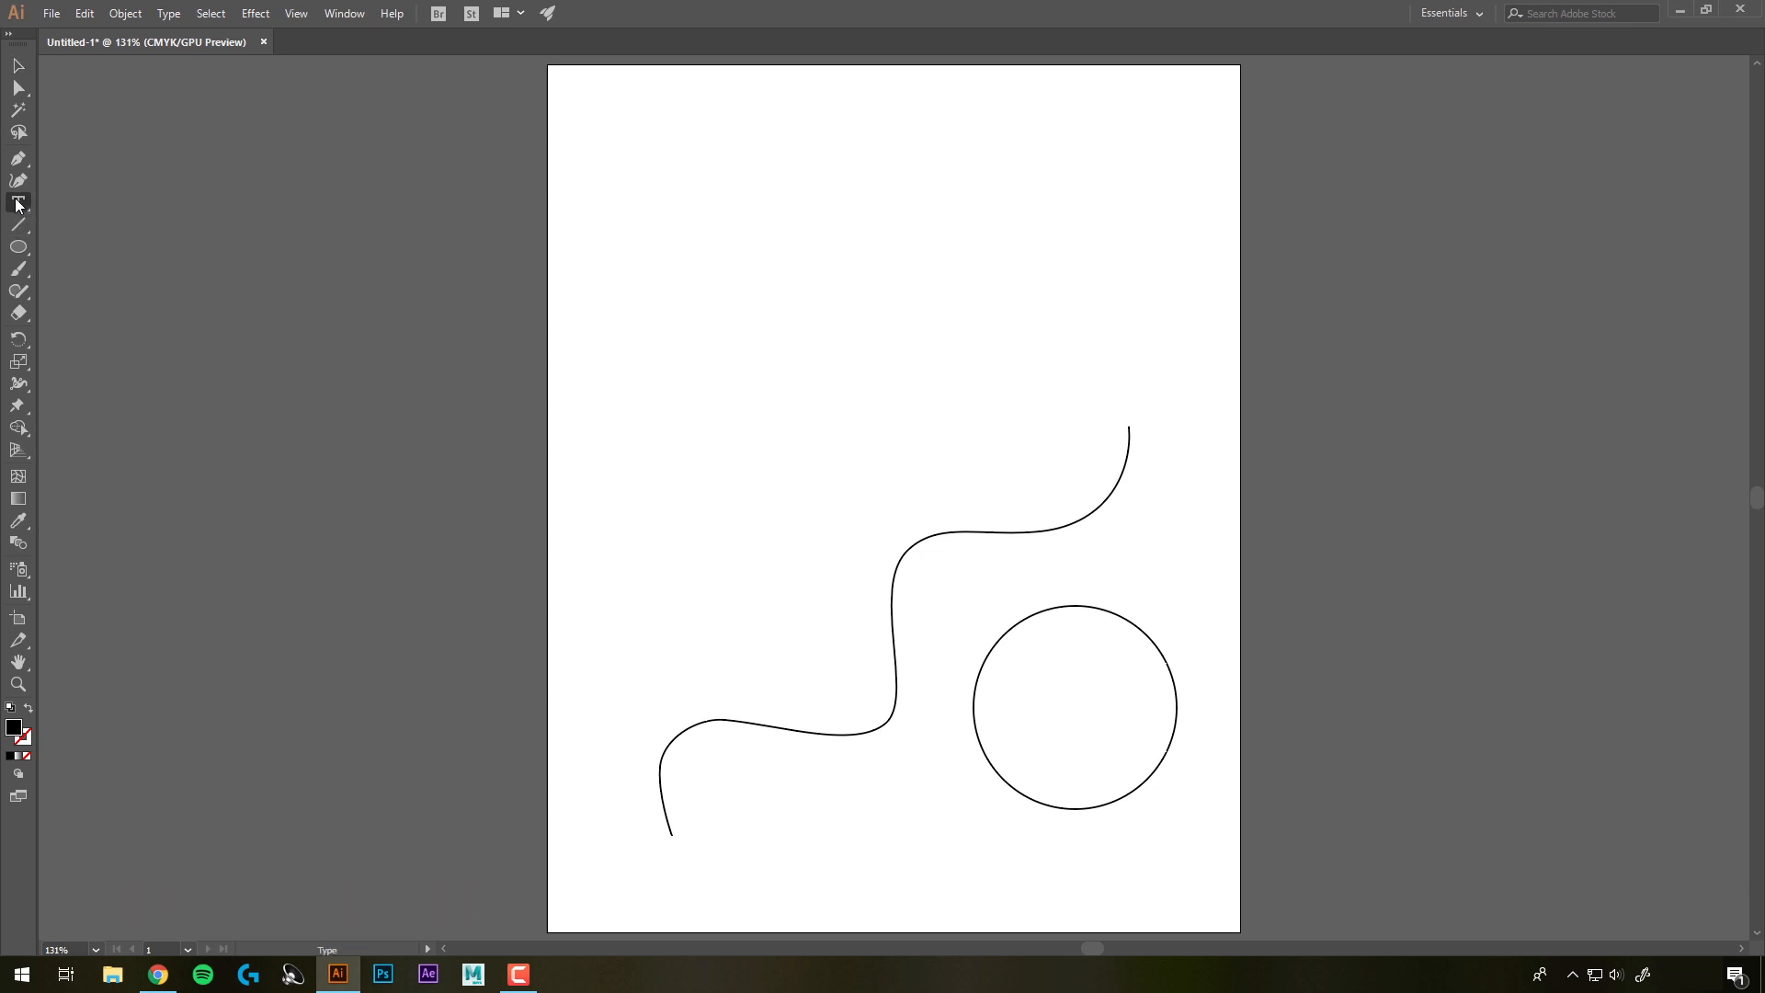
click(714, 228)
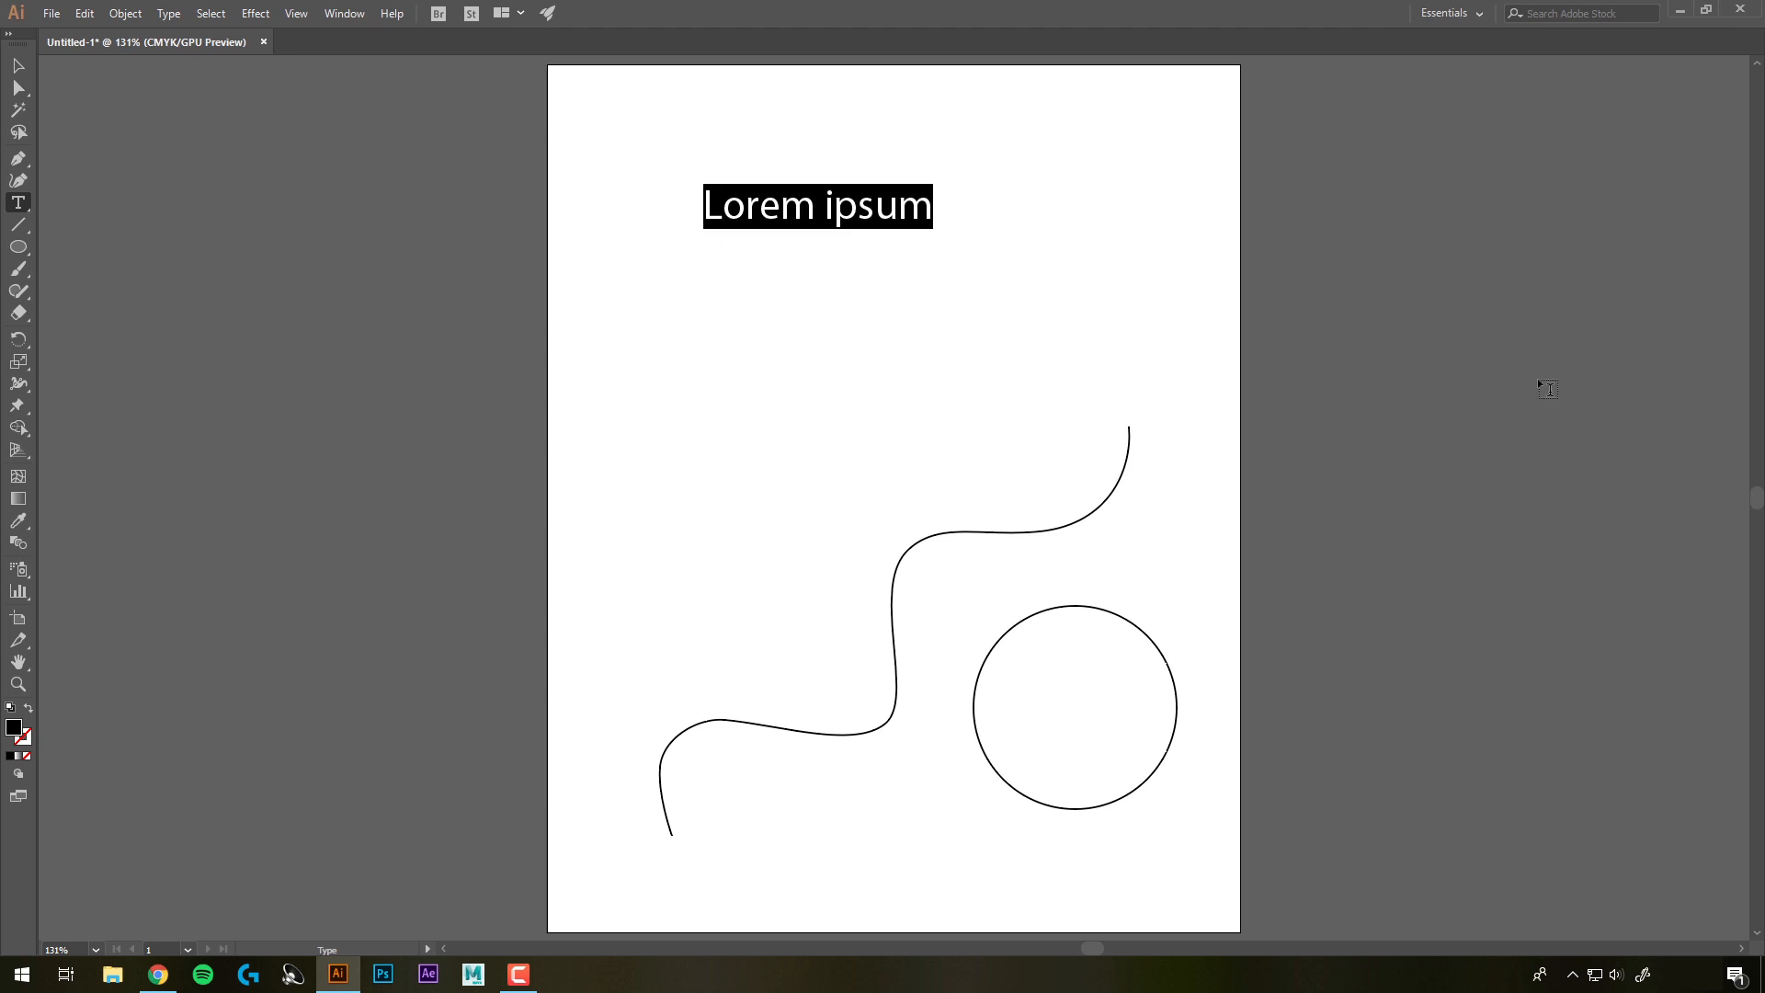
text(Hell)
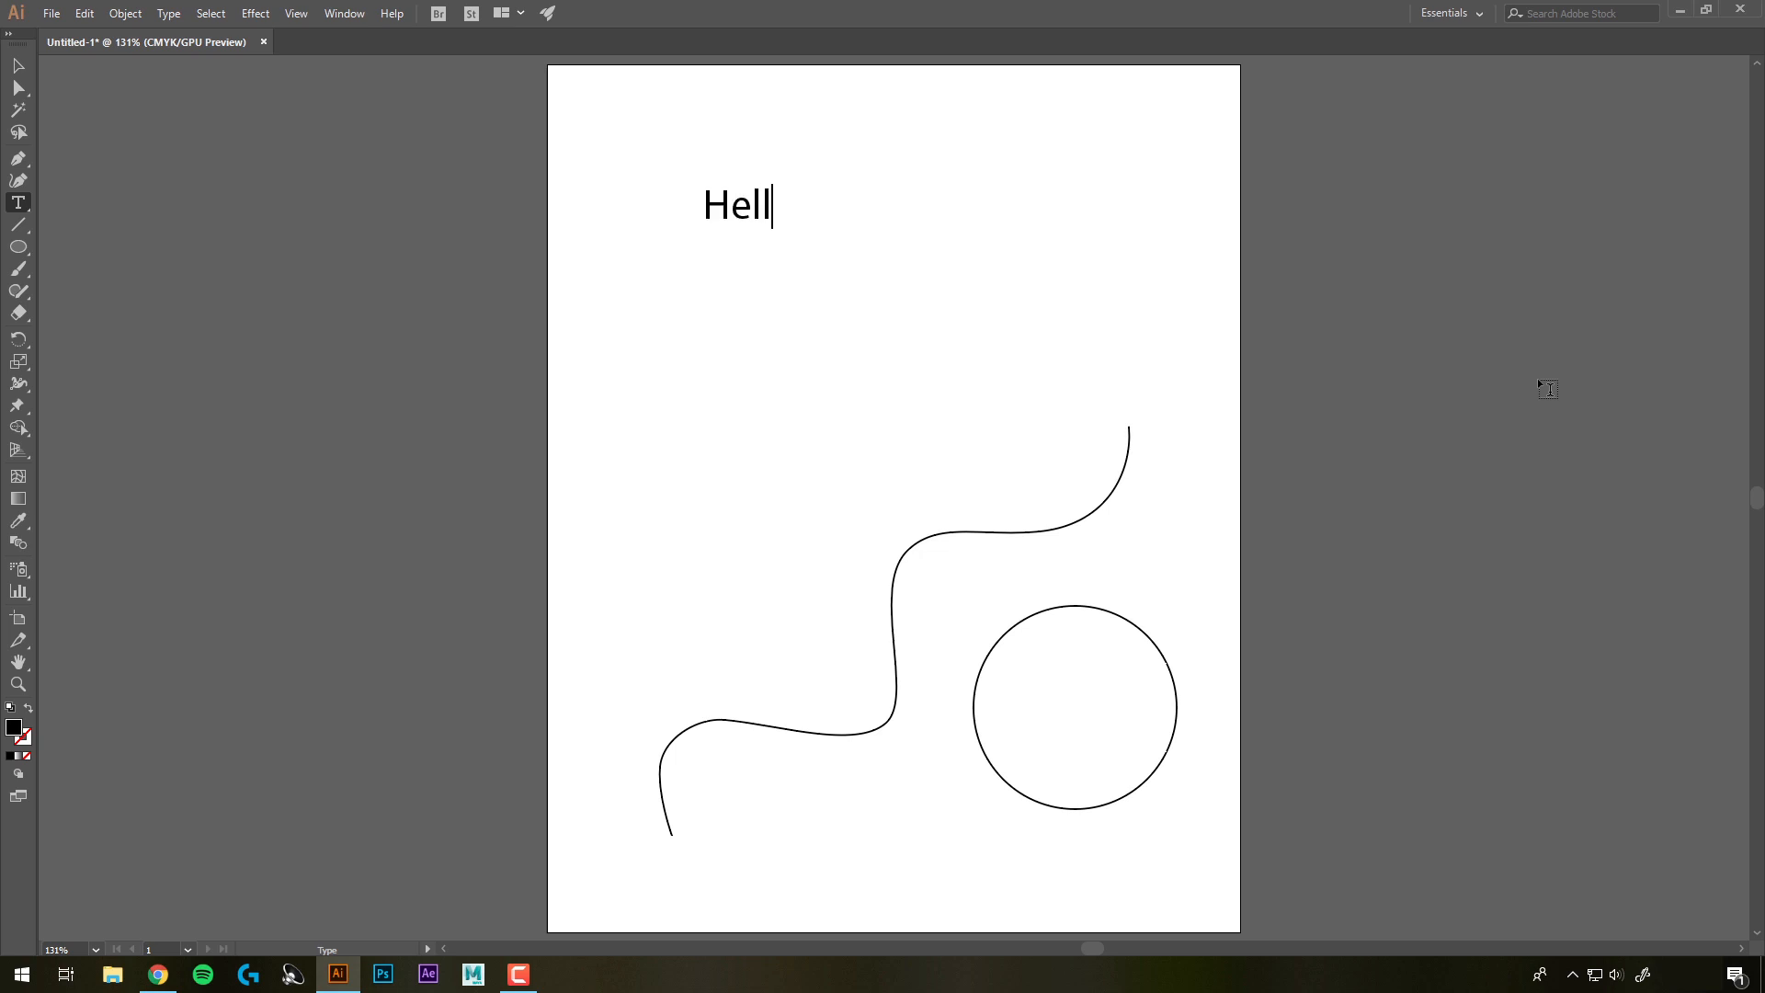
text(o There!)
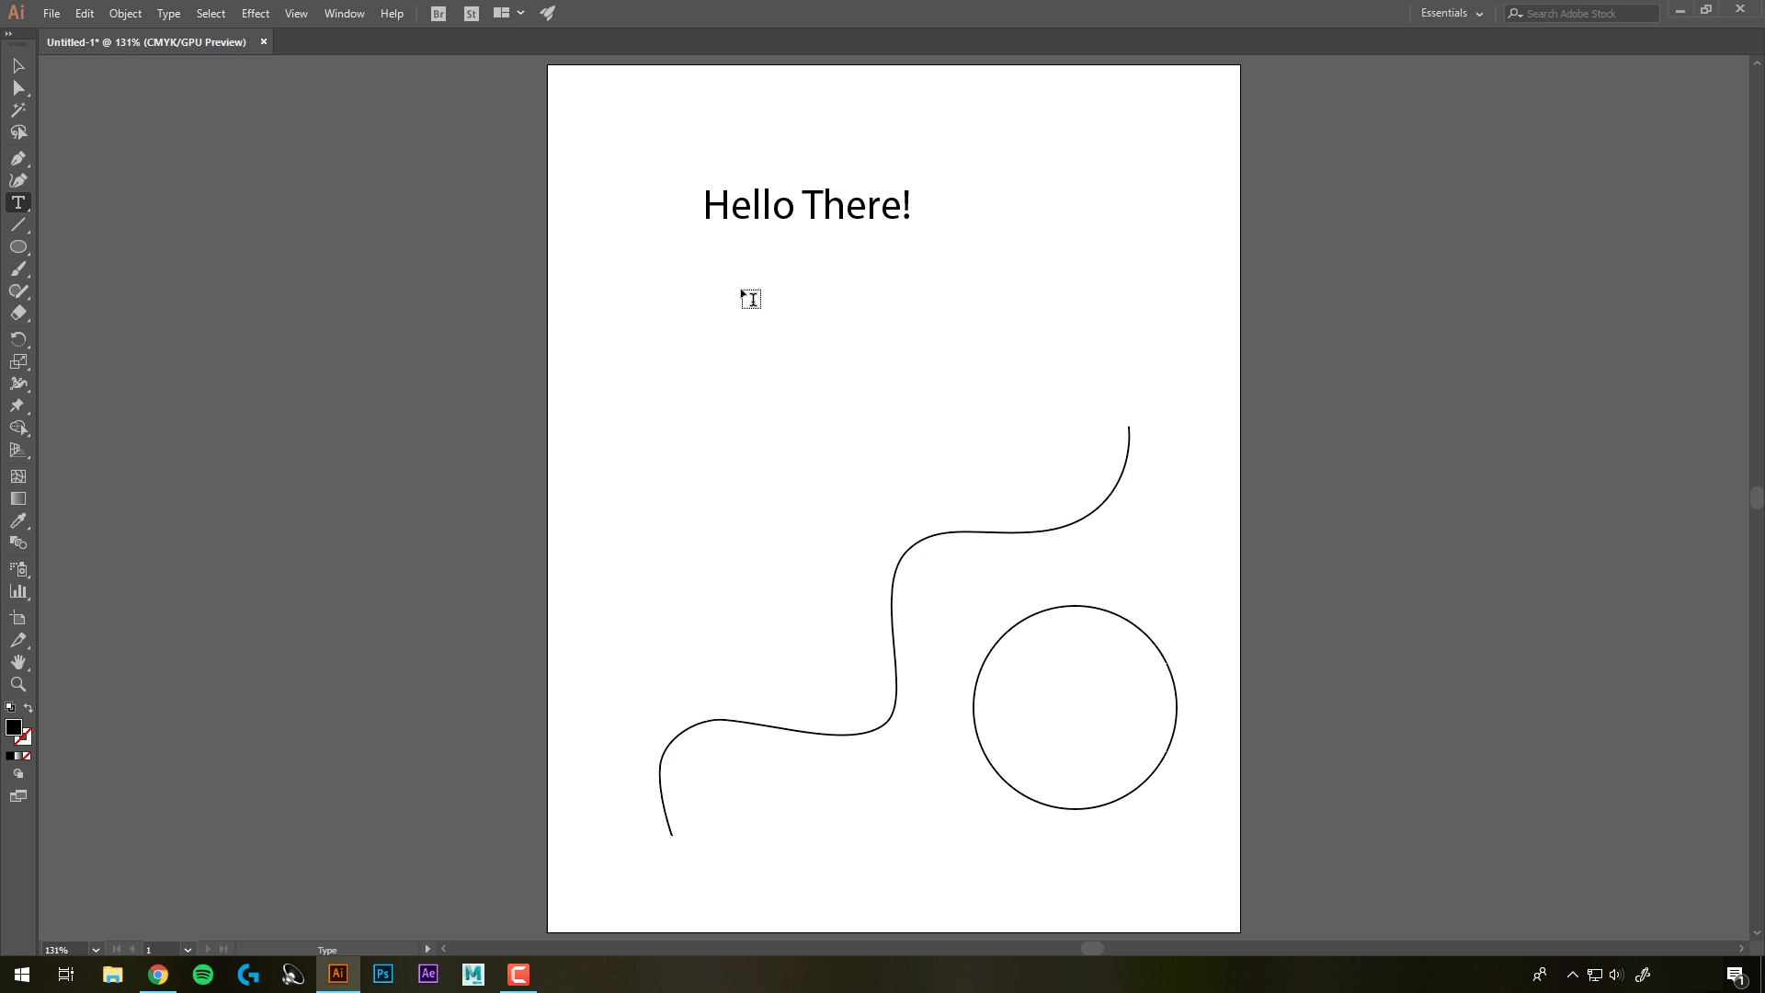
Move the "Hello There!" text up toward the top edge of the page
key(Escape)
drag(805, 227, 796, 168)
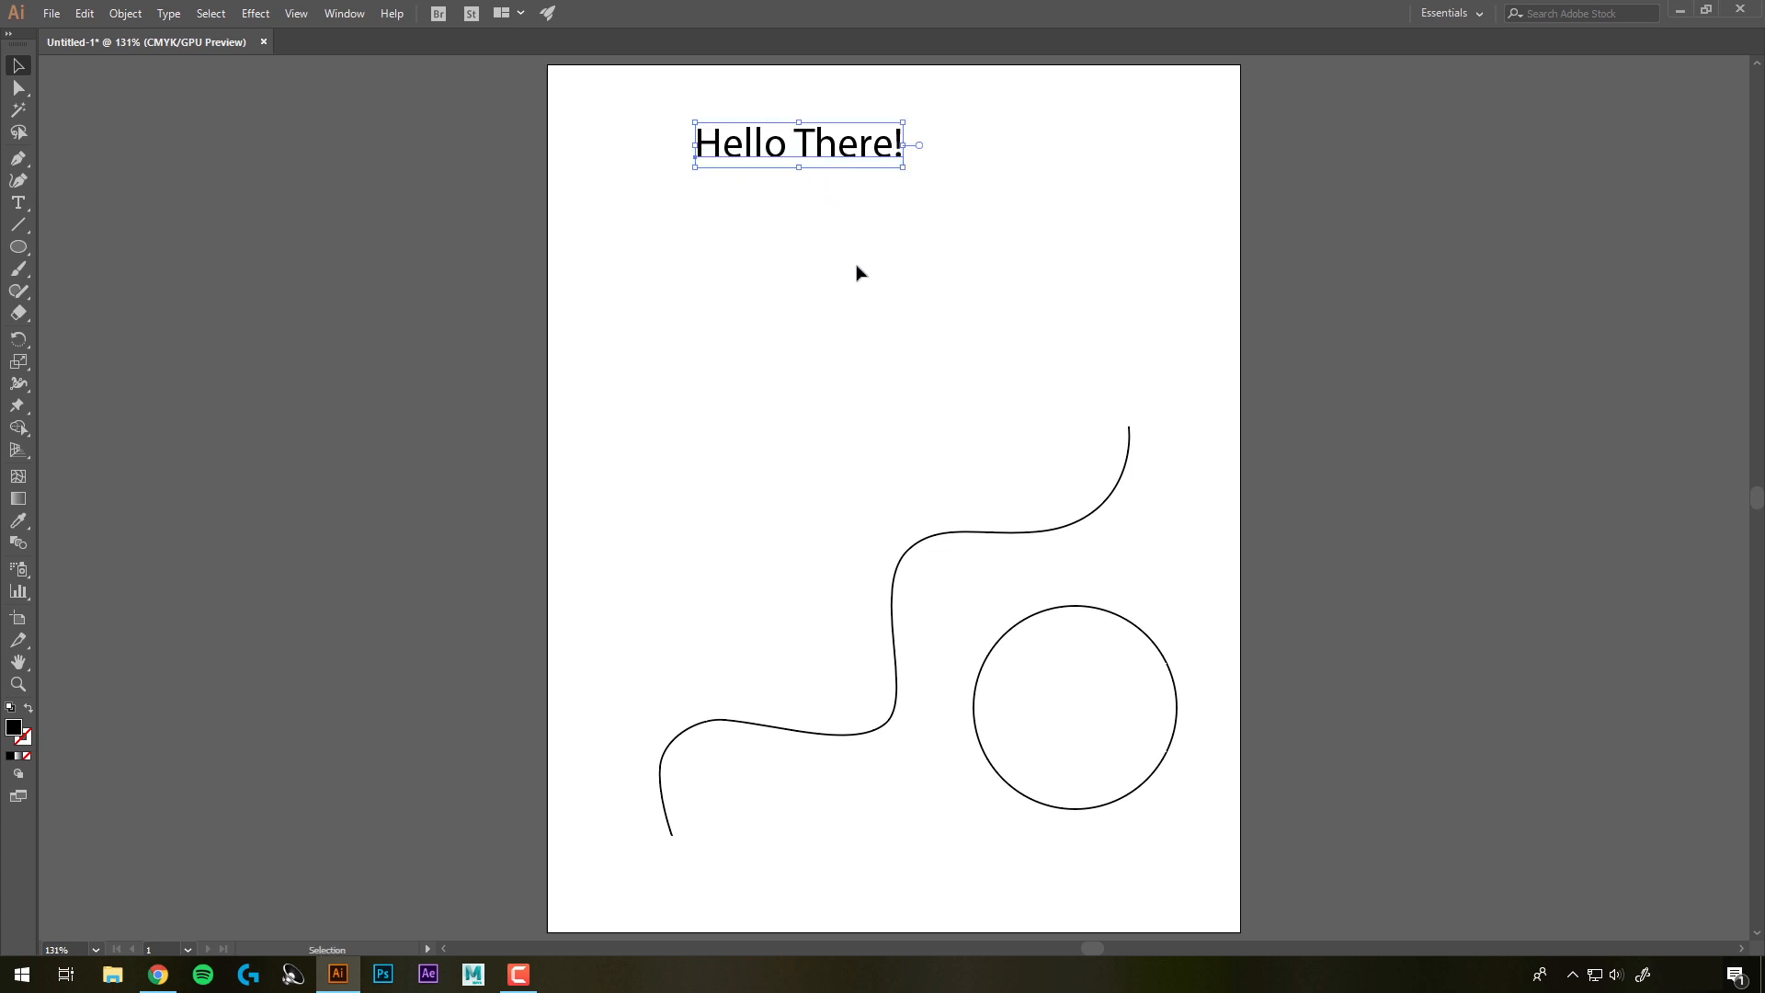
mouse_move(905, 169)
mouse_down()
mouse_move(1063, 252)
mouse_move(914, 166)
mouse_move(929, 177)
mouse_up()
click(930, 241)
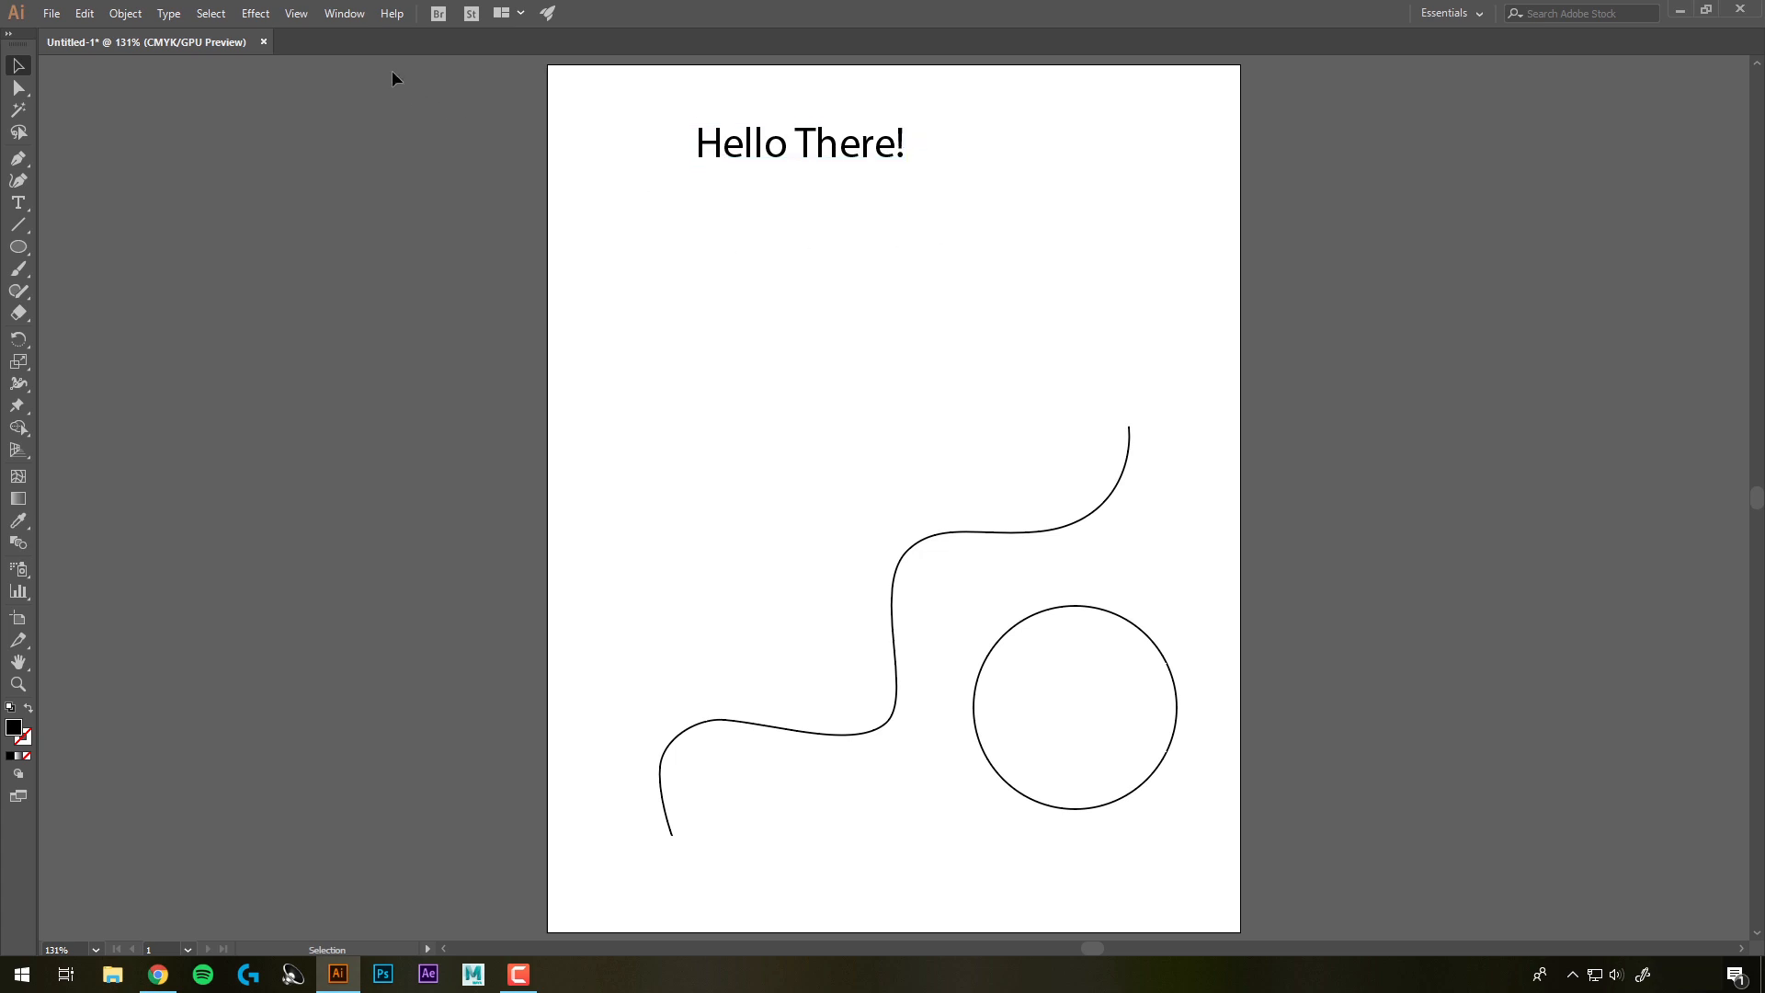
Open the Properties panel, select the headline, scale it up and set its font size to 53 pt
click(343, 14)
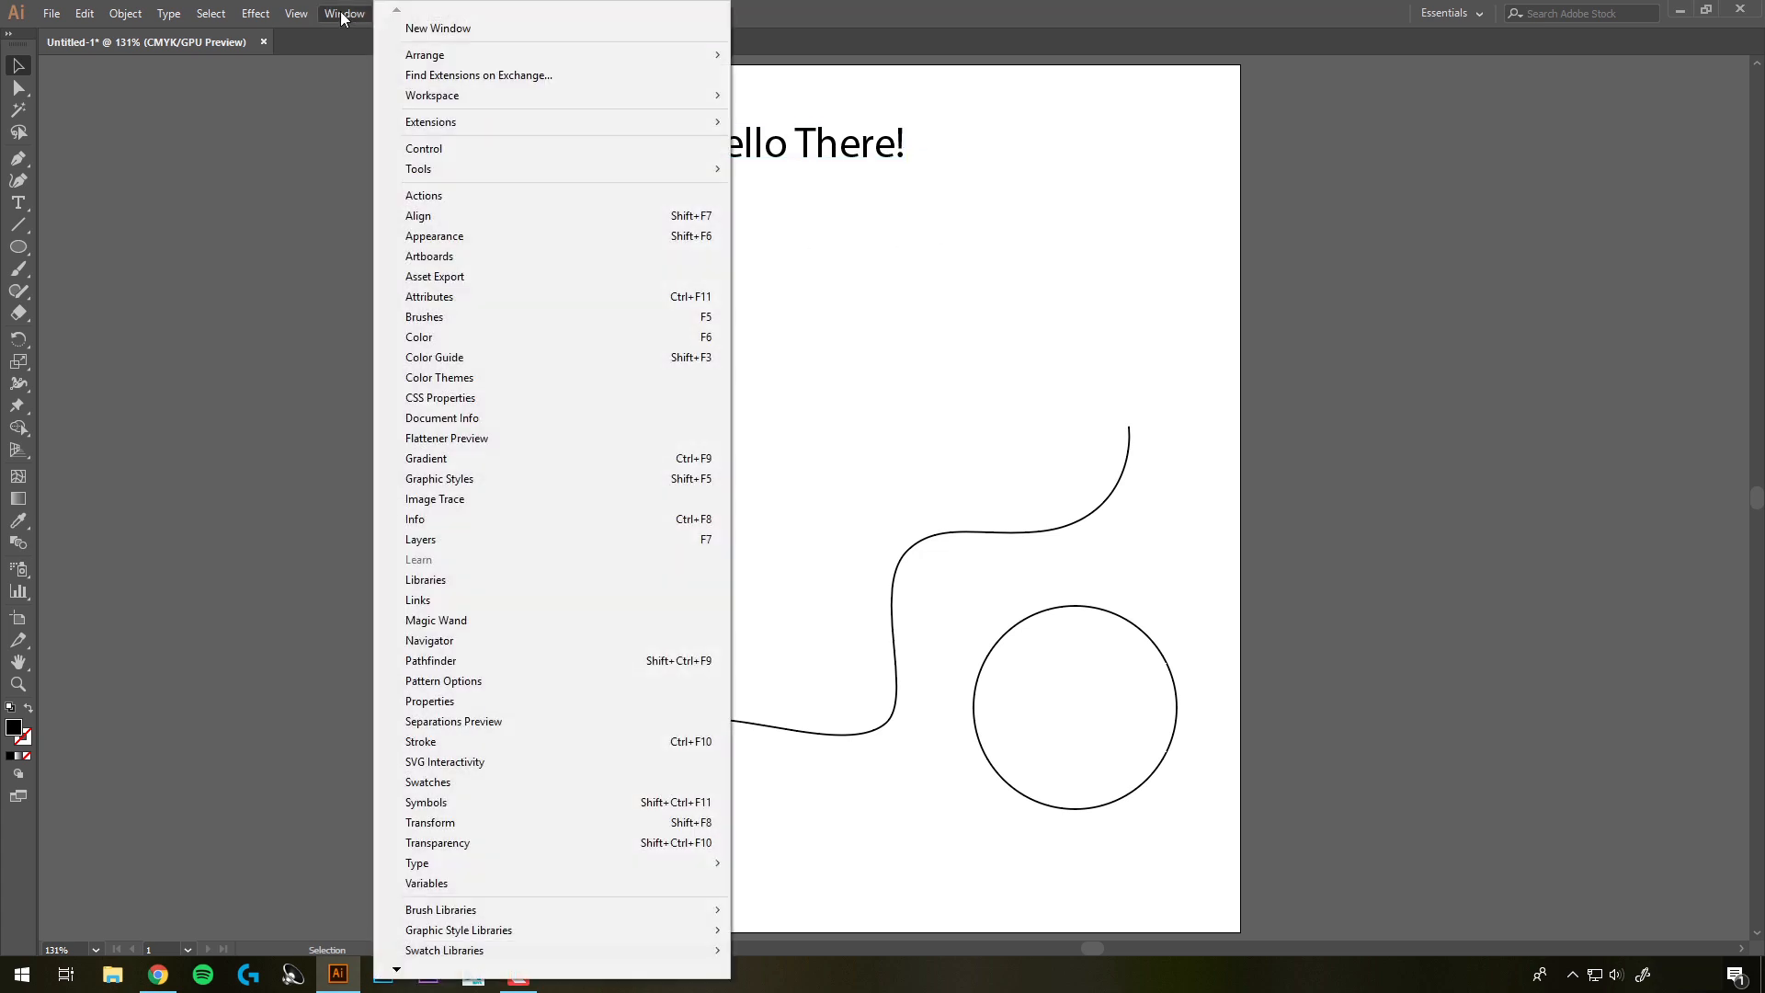
click(449, 702)
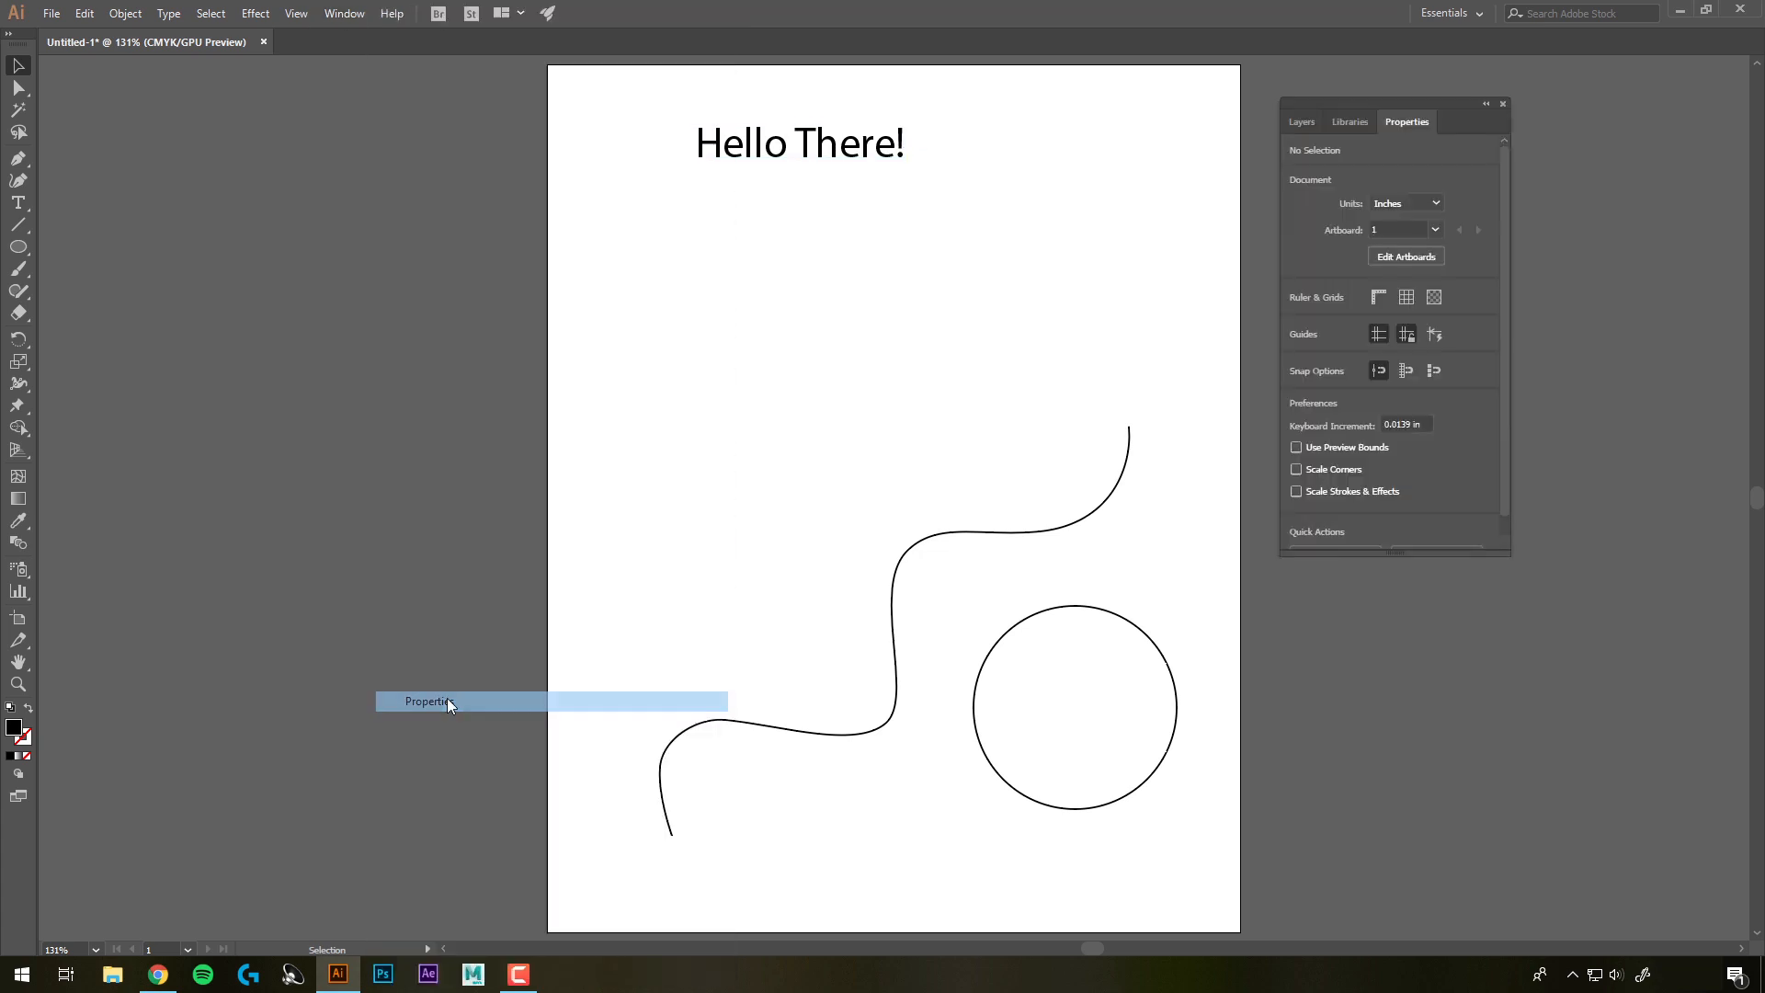
click(854, 145)
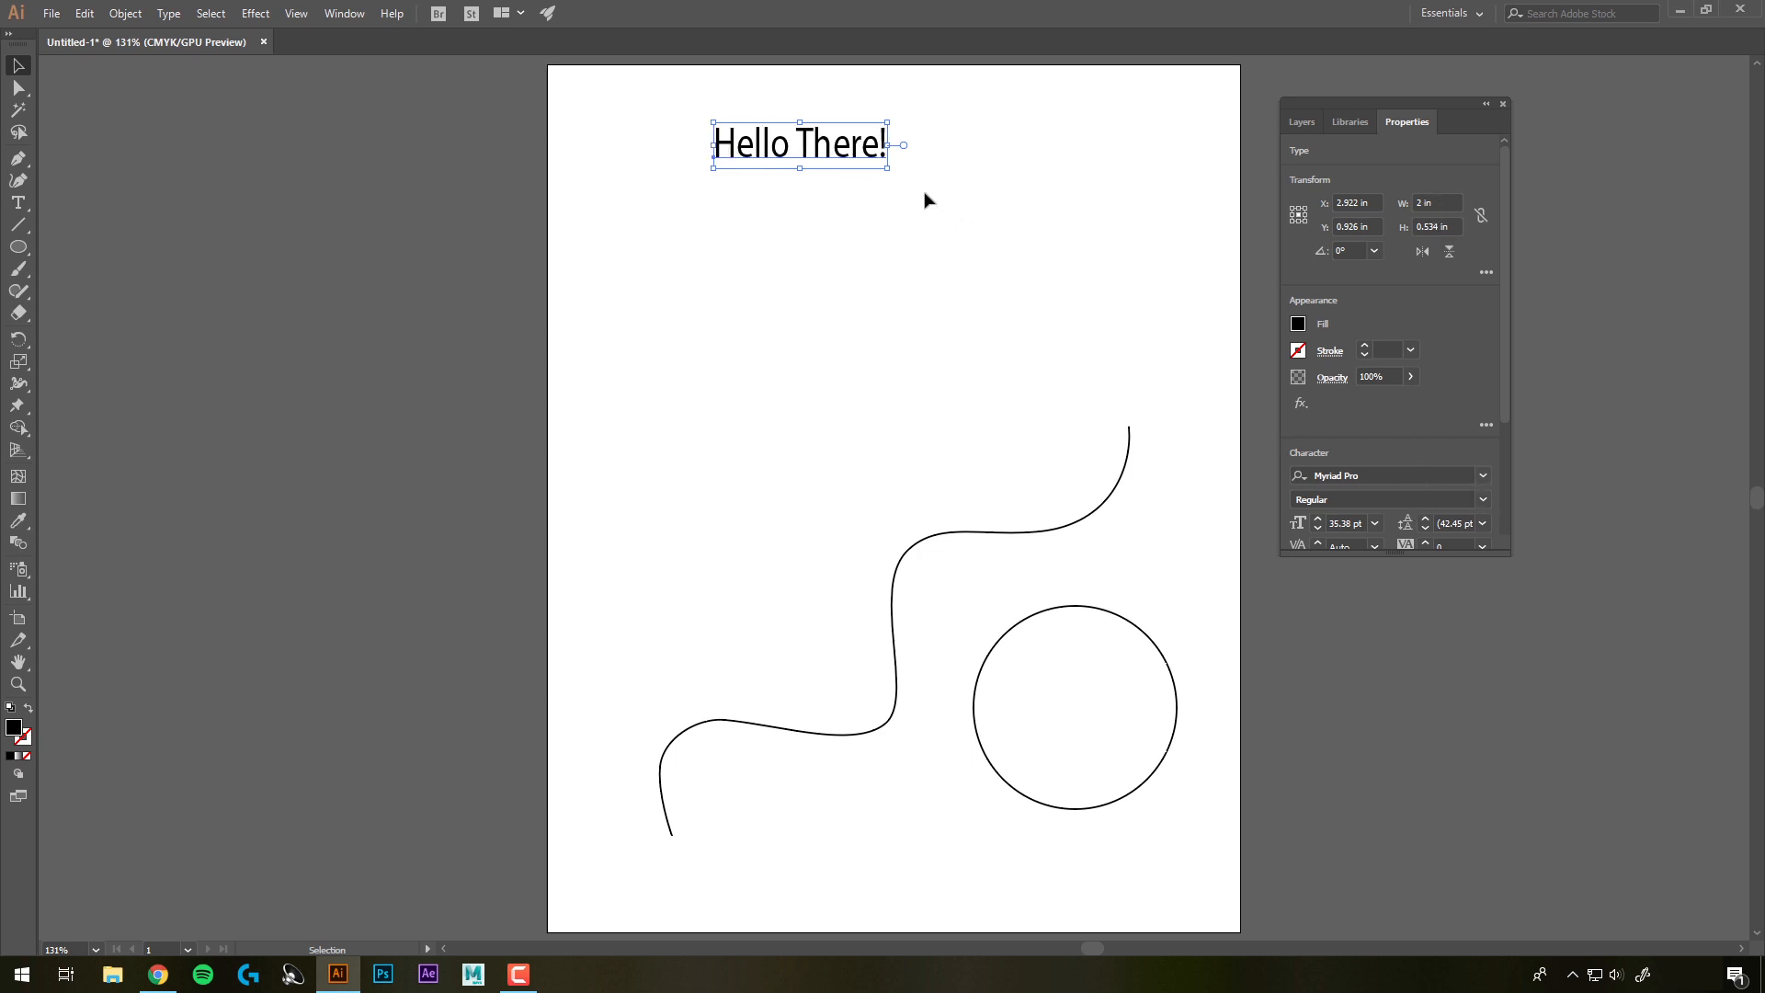
drag(888, 171, 942, 184)
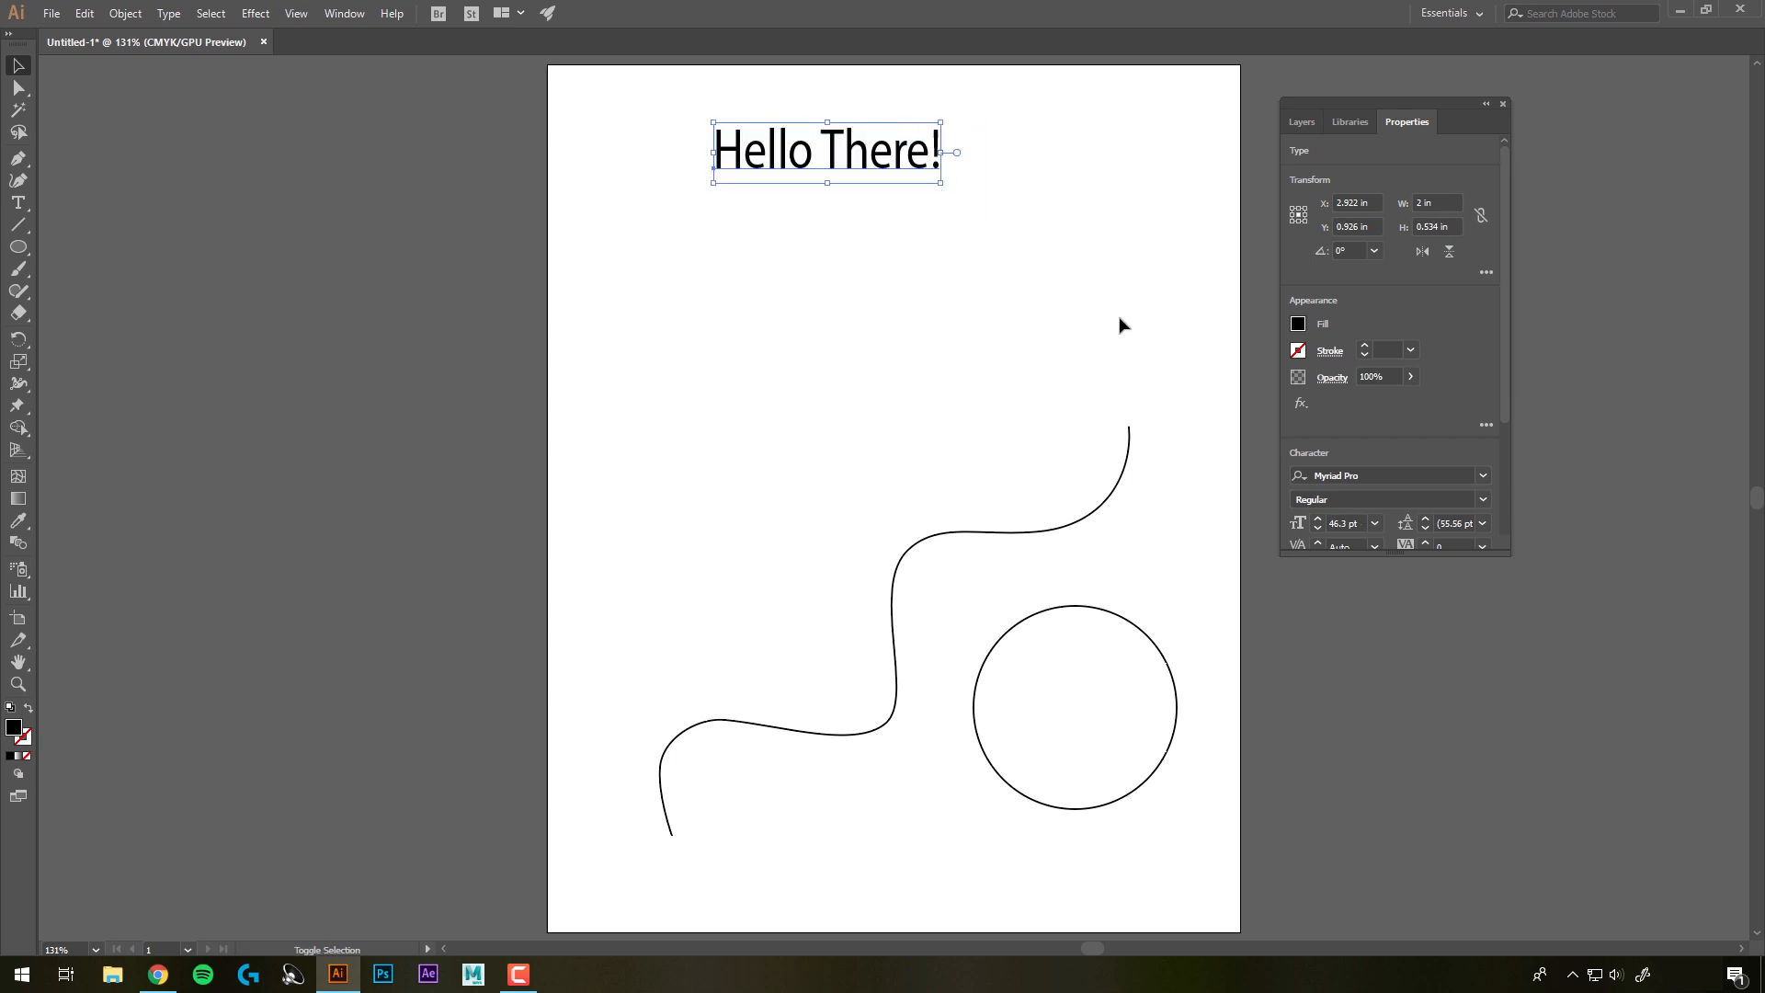
click(1317, 520)
click(1318, 520)
click(1318, 520)
click(1317, 520)
click(1317, 520)
click(1317, 520)
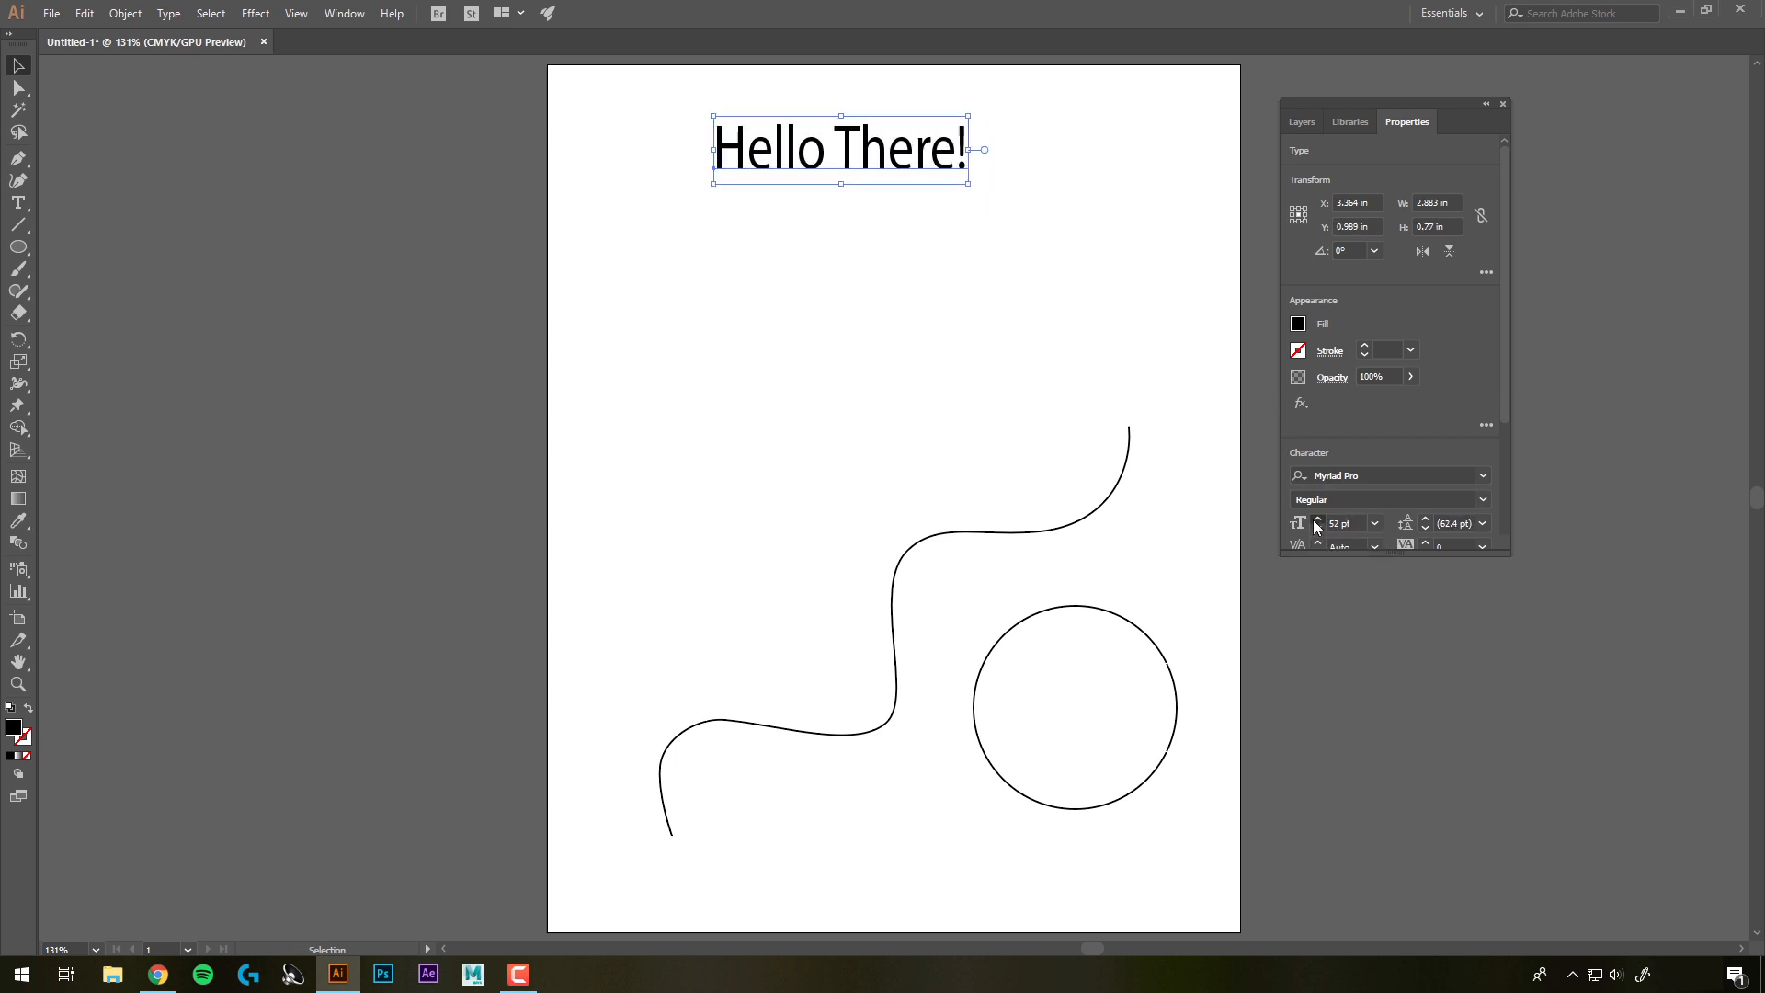
click(1317, 520)
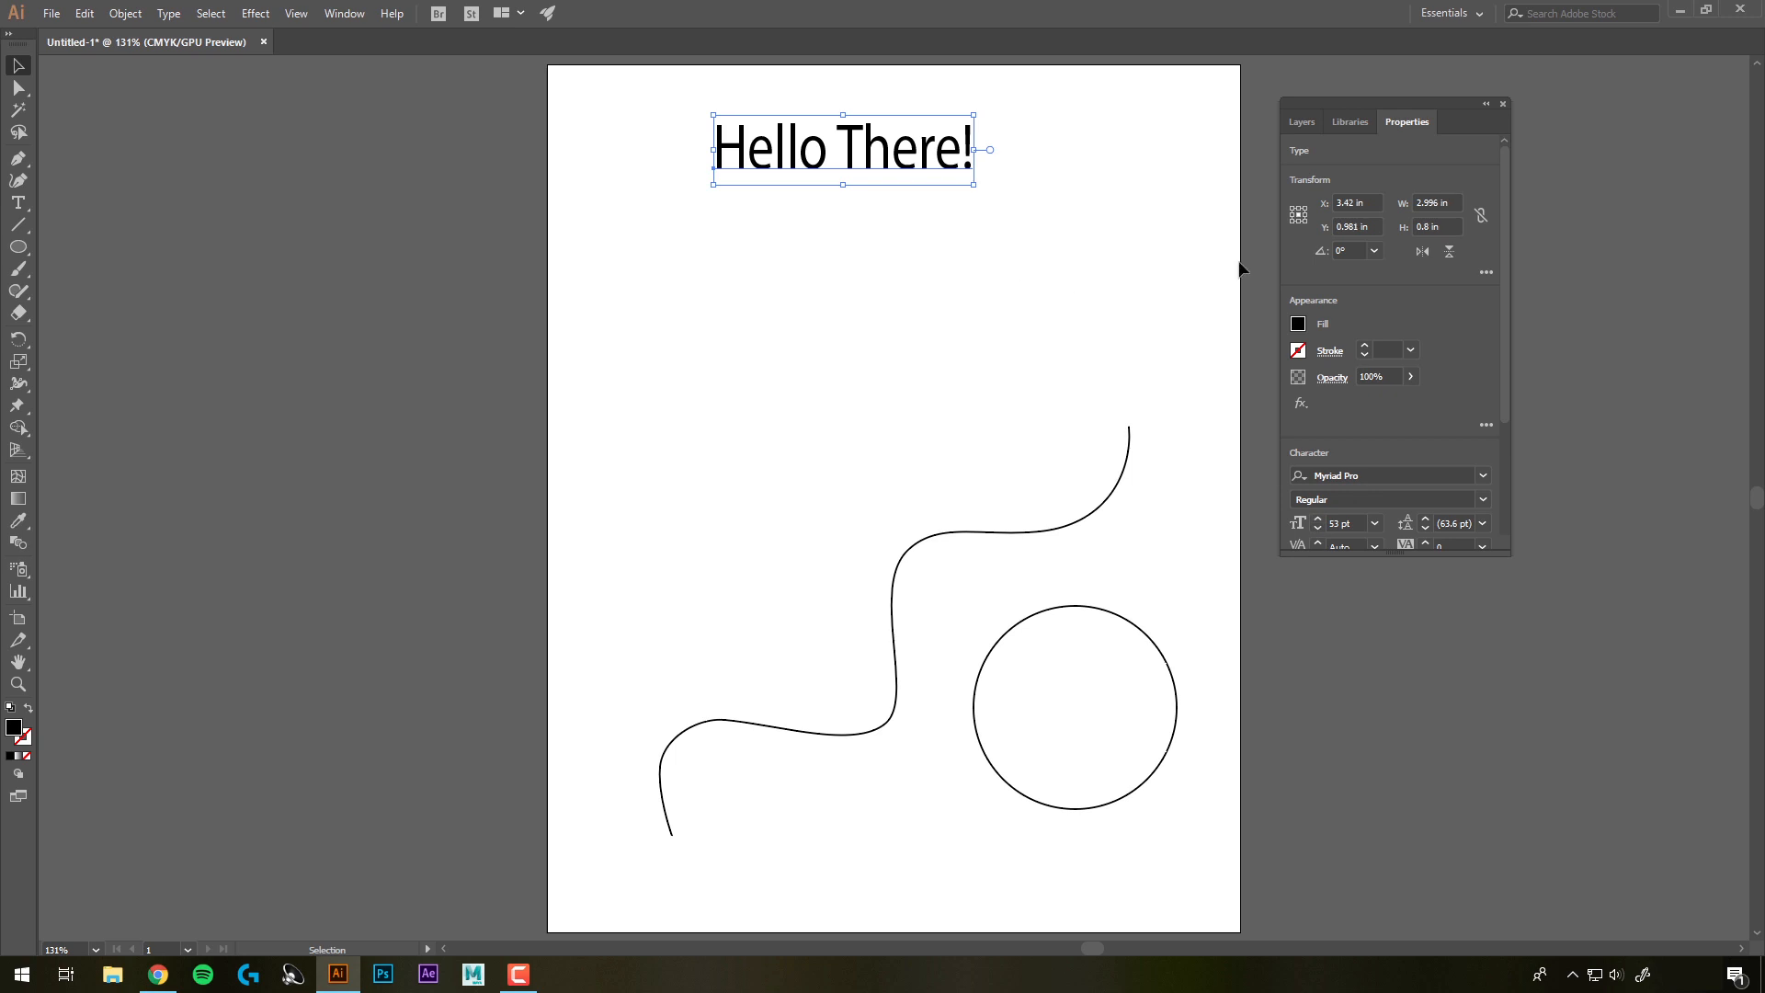
Set the headline's fill colour to red
click(1298, 326)
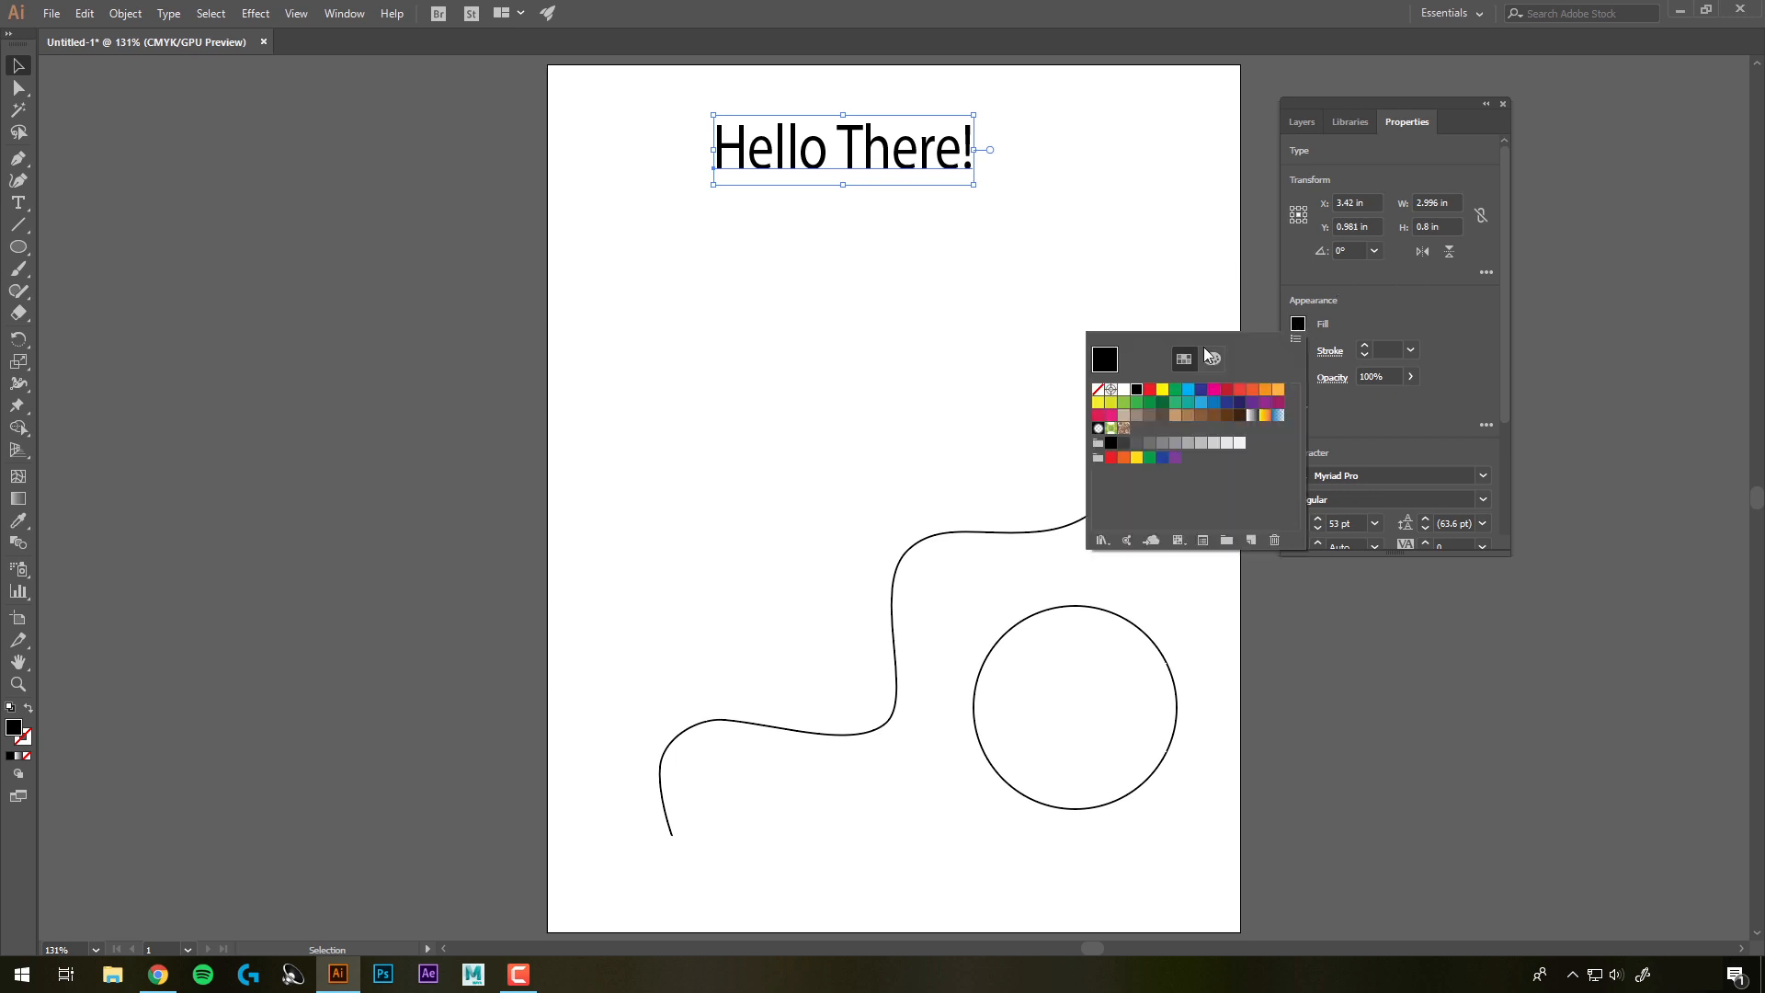
click(1149, 390)
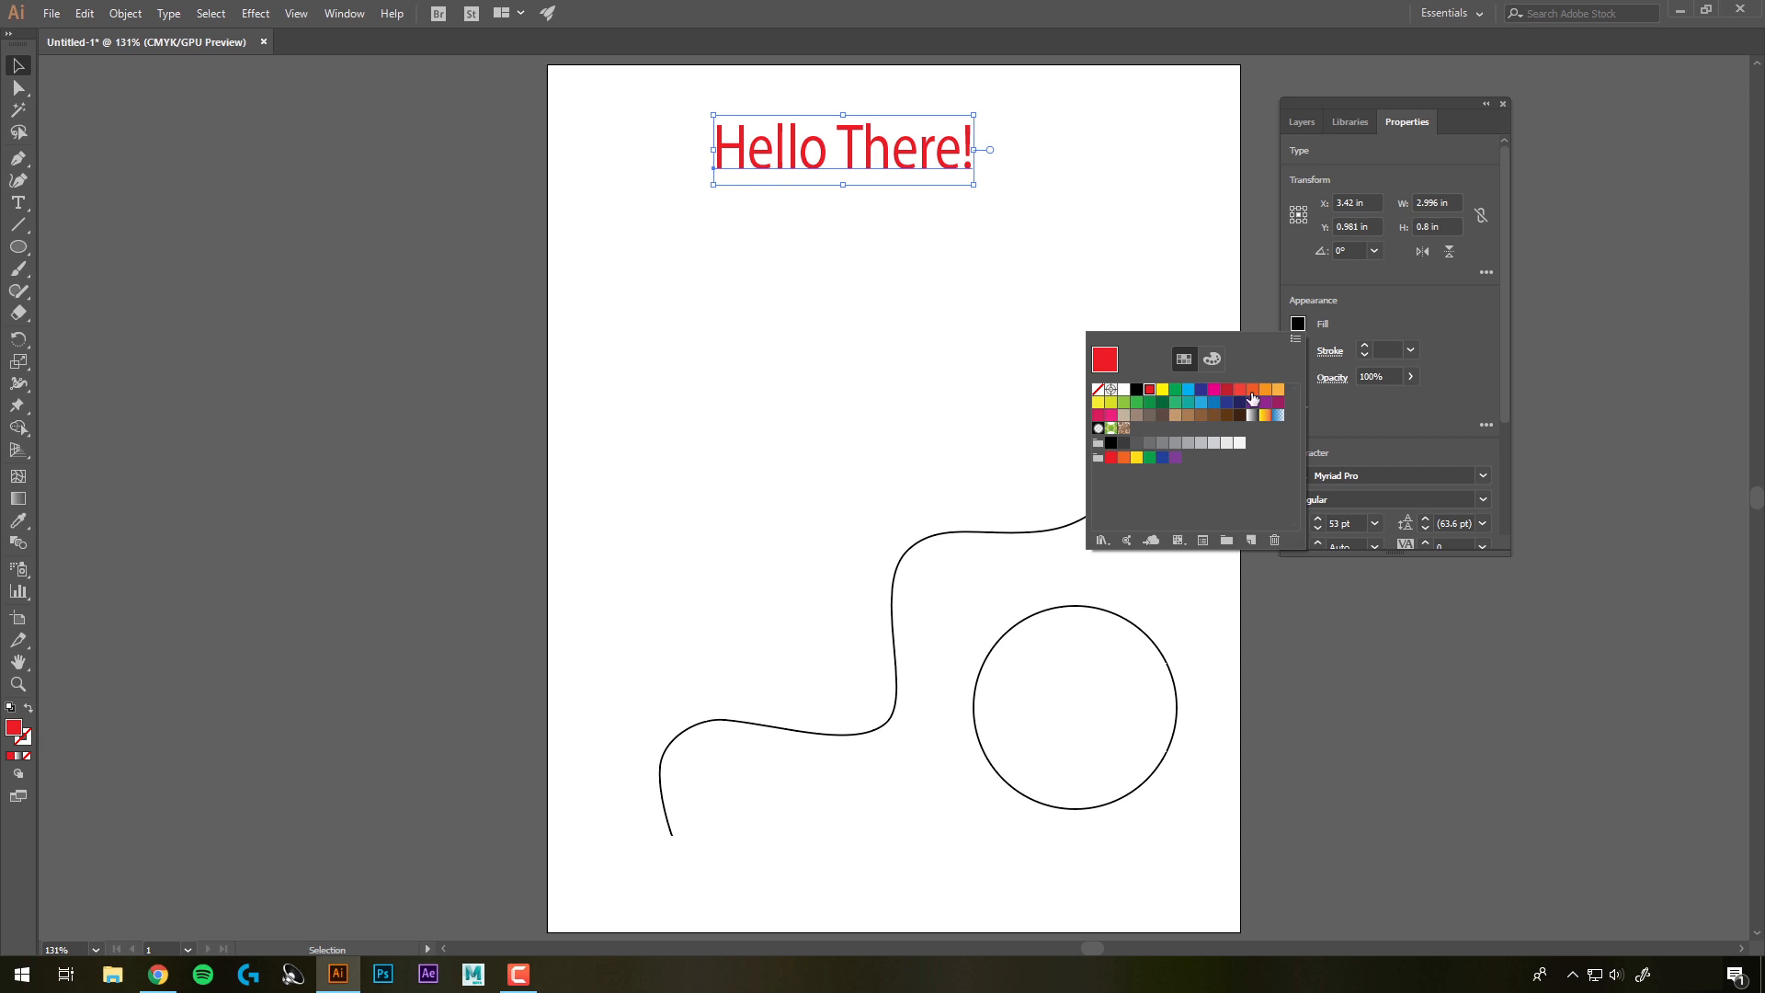
click(1347, 316)
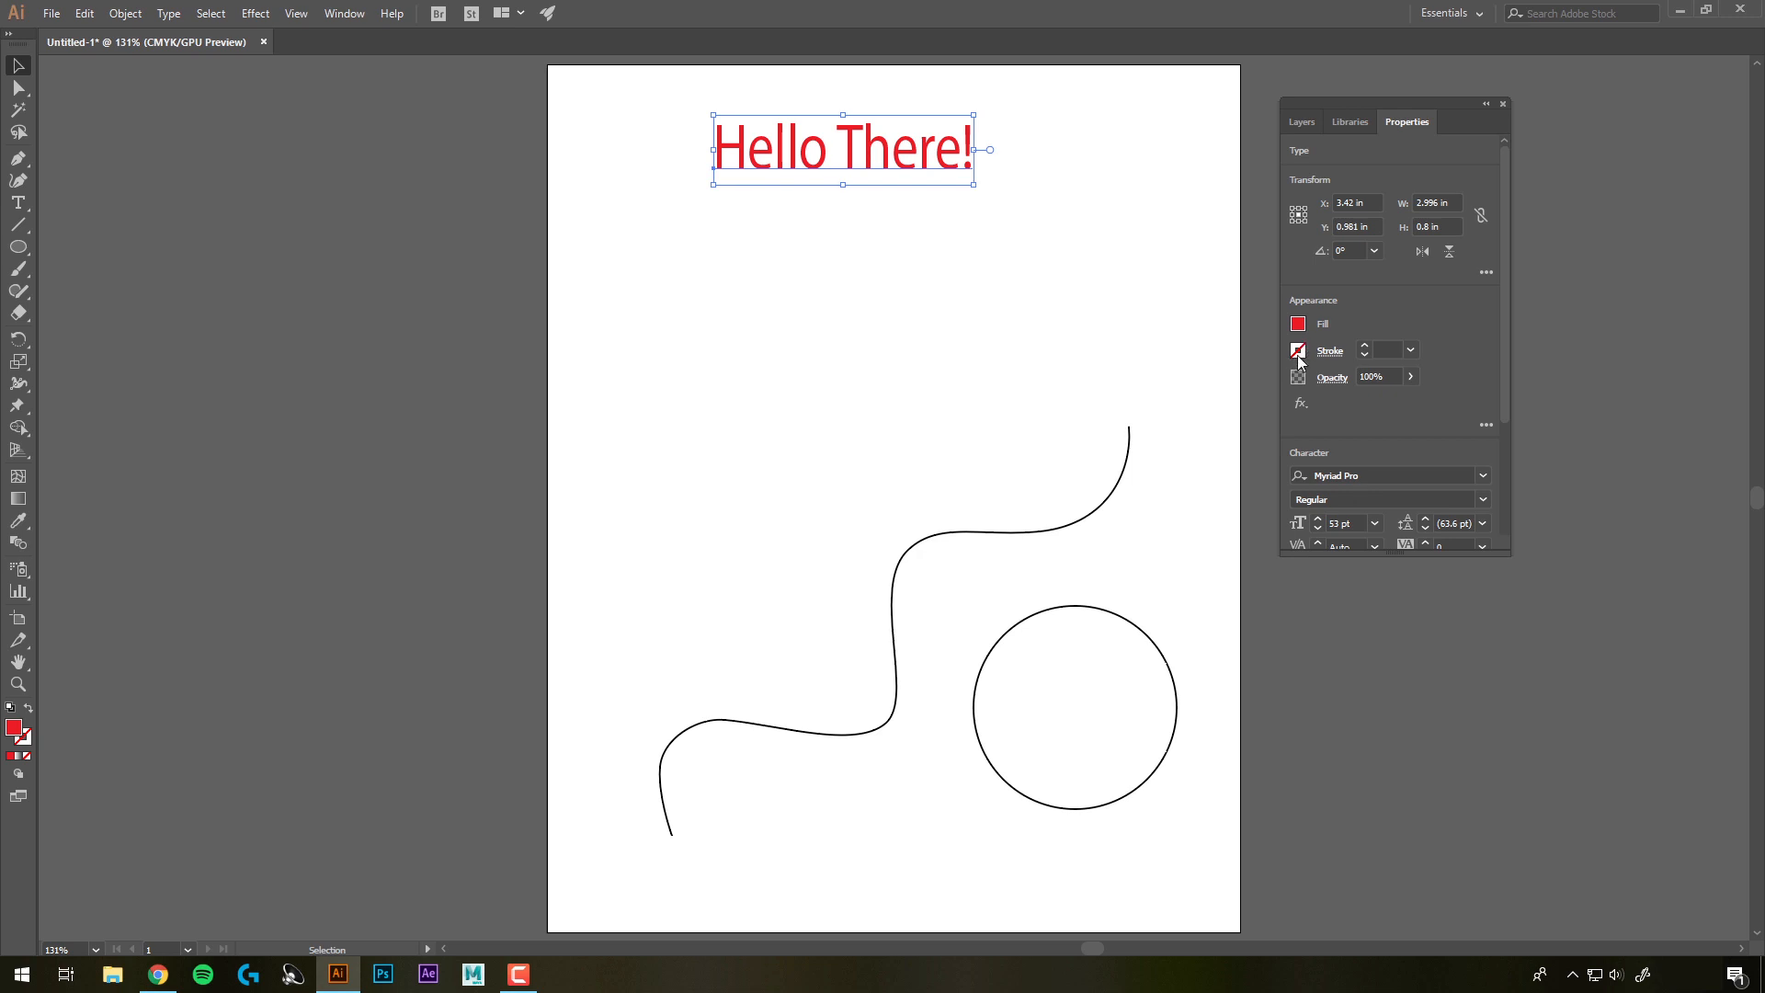
Give the headline a black stroke with a weight of 0.75 pt
click(1298, 351)
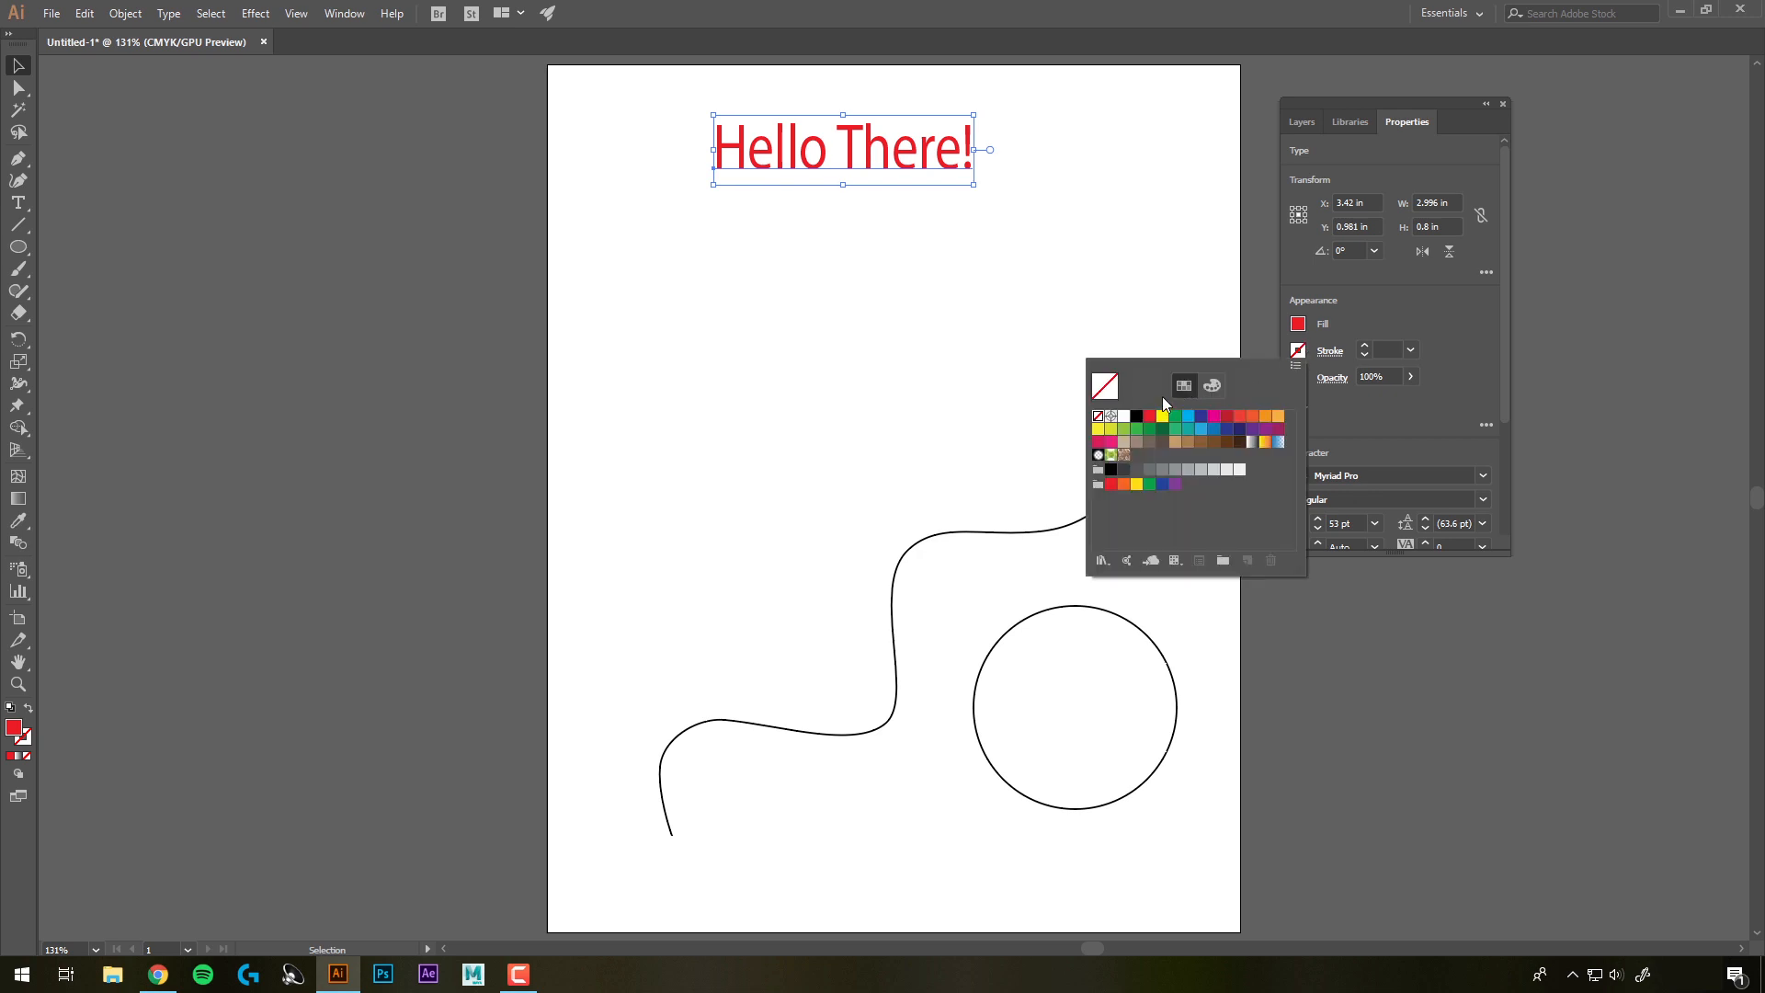
click(1137, 417)
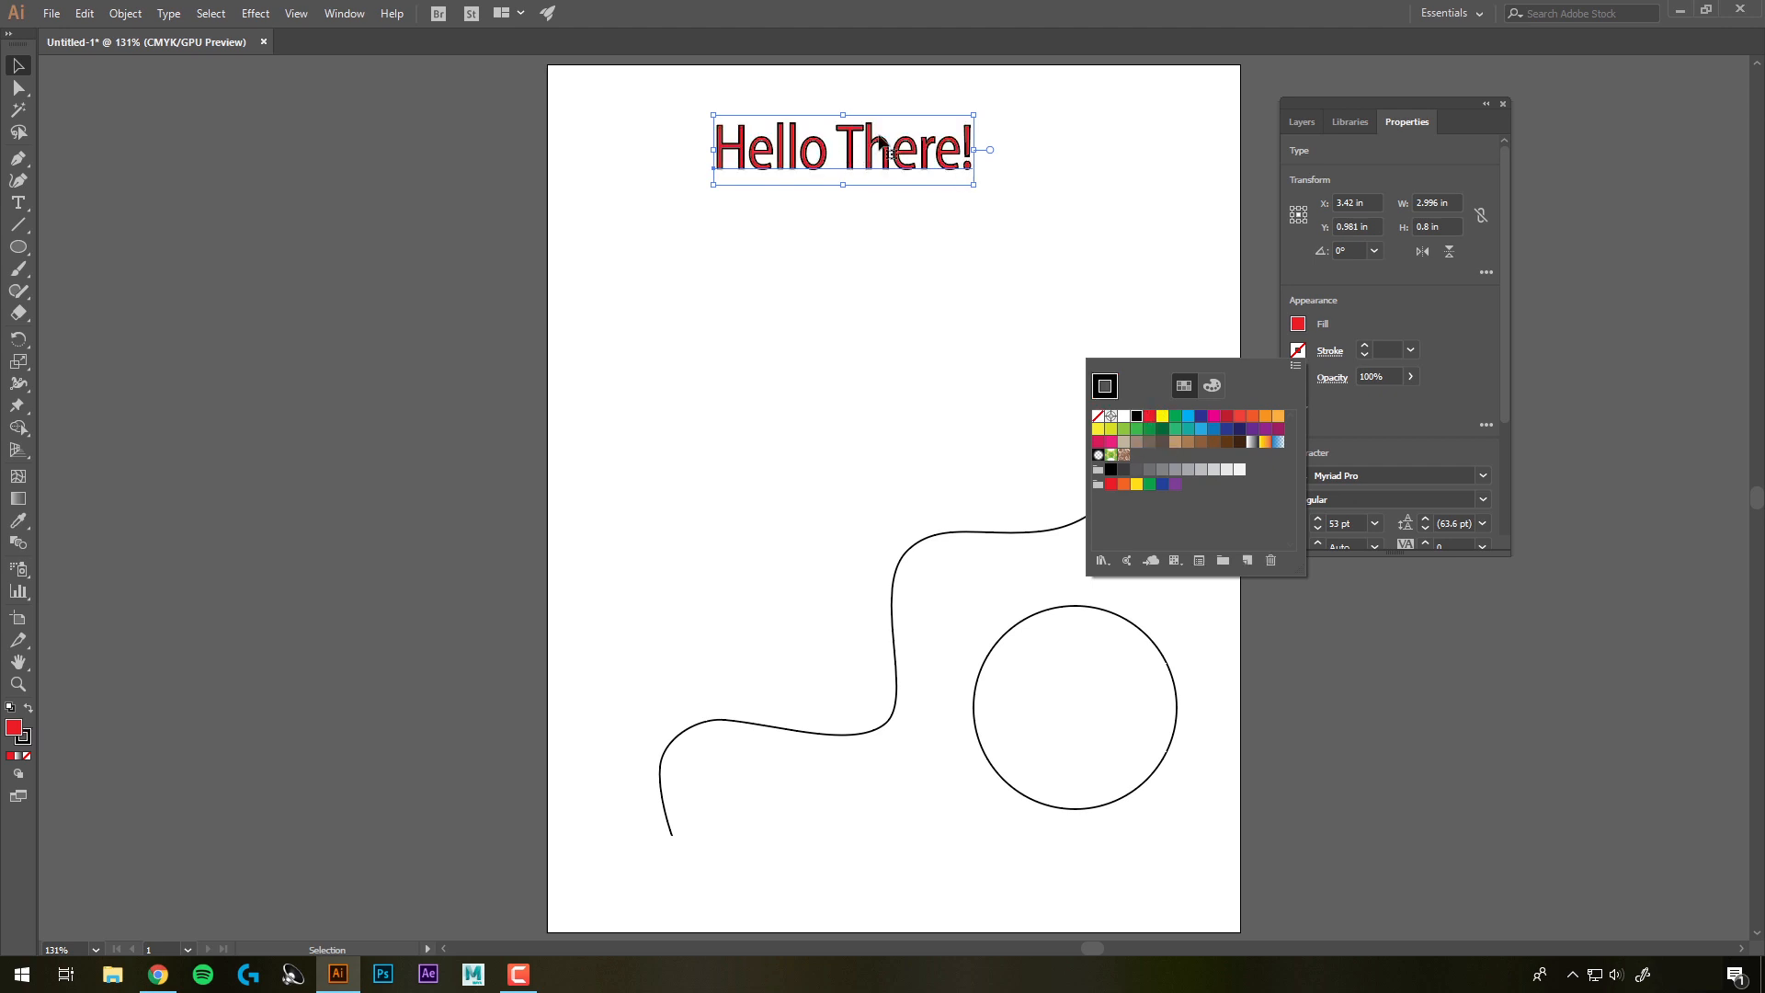
click(1364, 346)
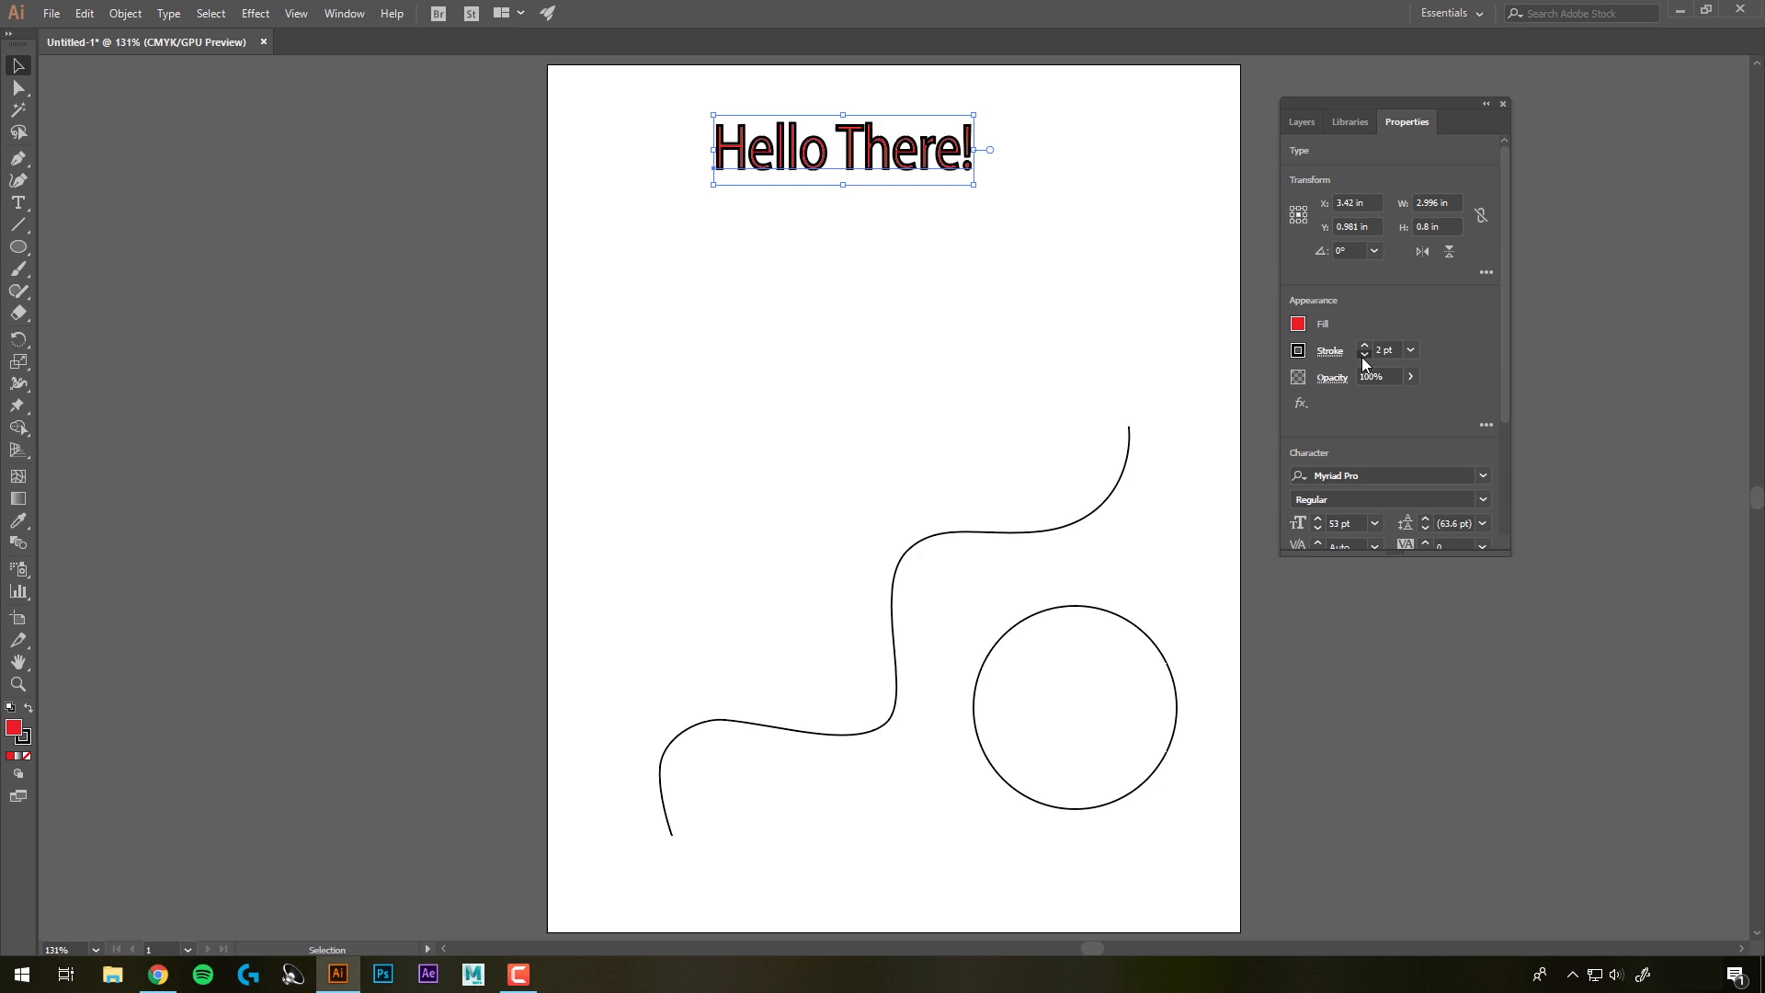
click(1364, 356)
click(1364, 356)
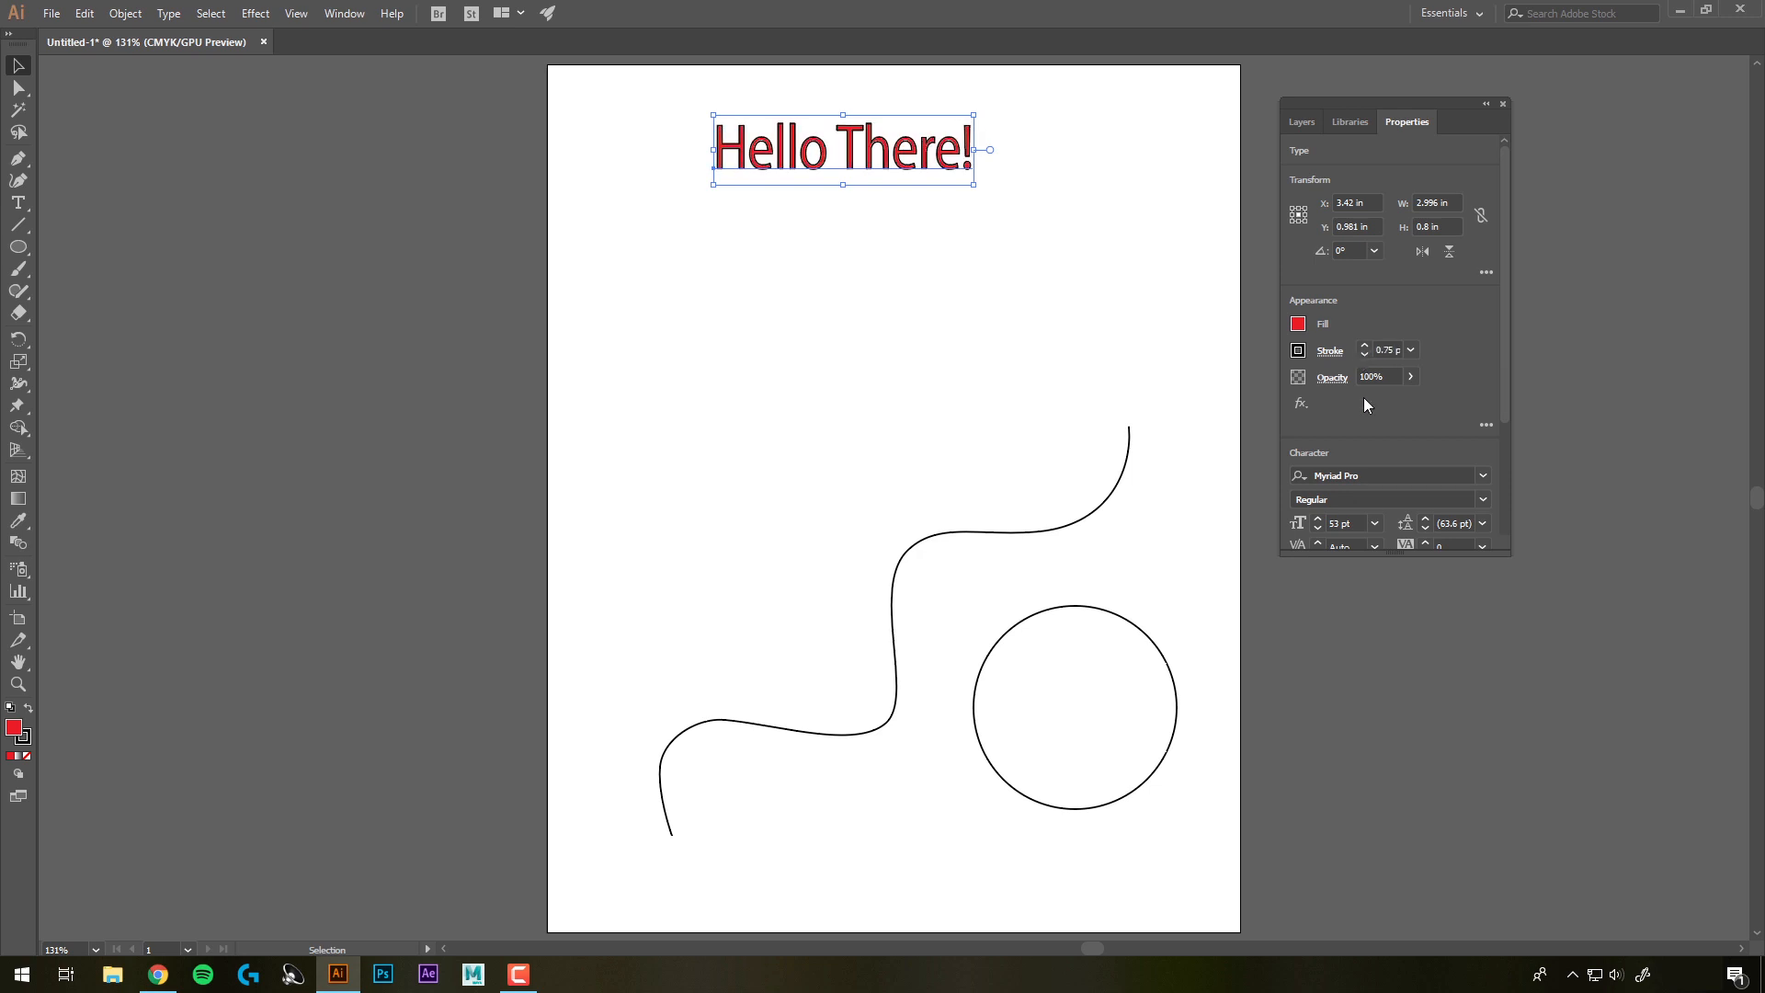
Change the headline's font to Bahnschrift with the Regular style
click(1412, 377)
drag(1381, 399, 1425, 399)
scroll(1455, 465, down, 3)
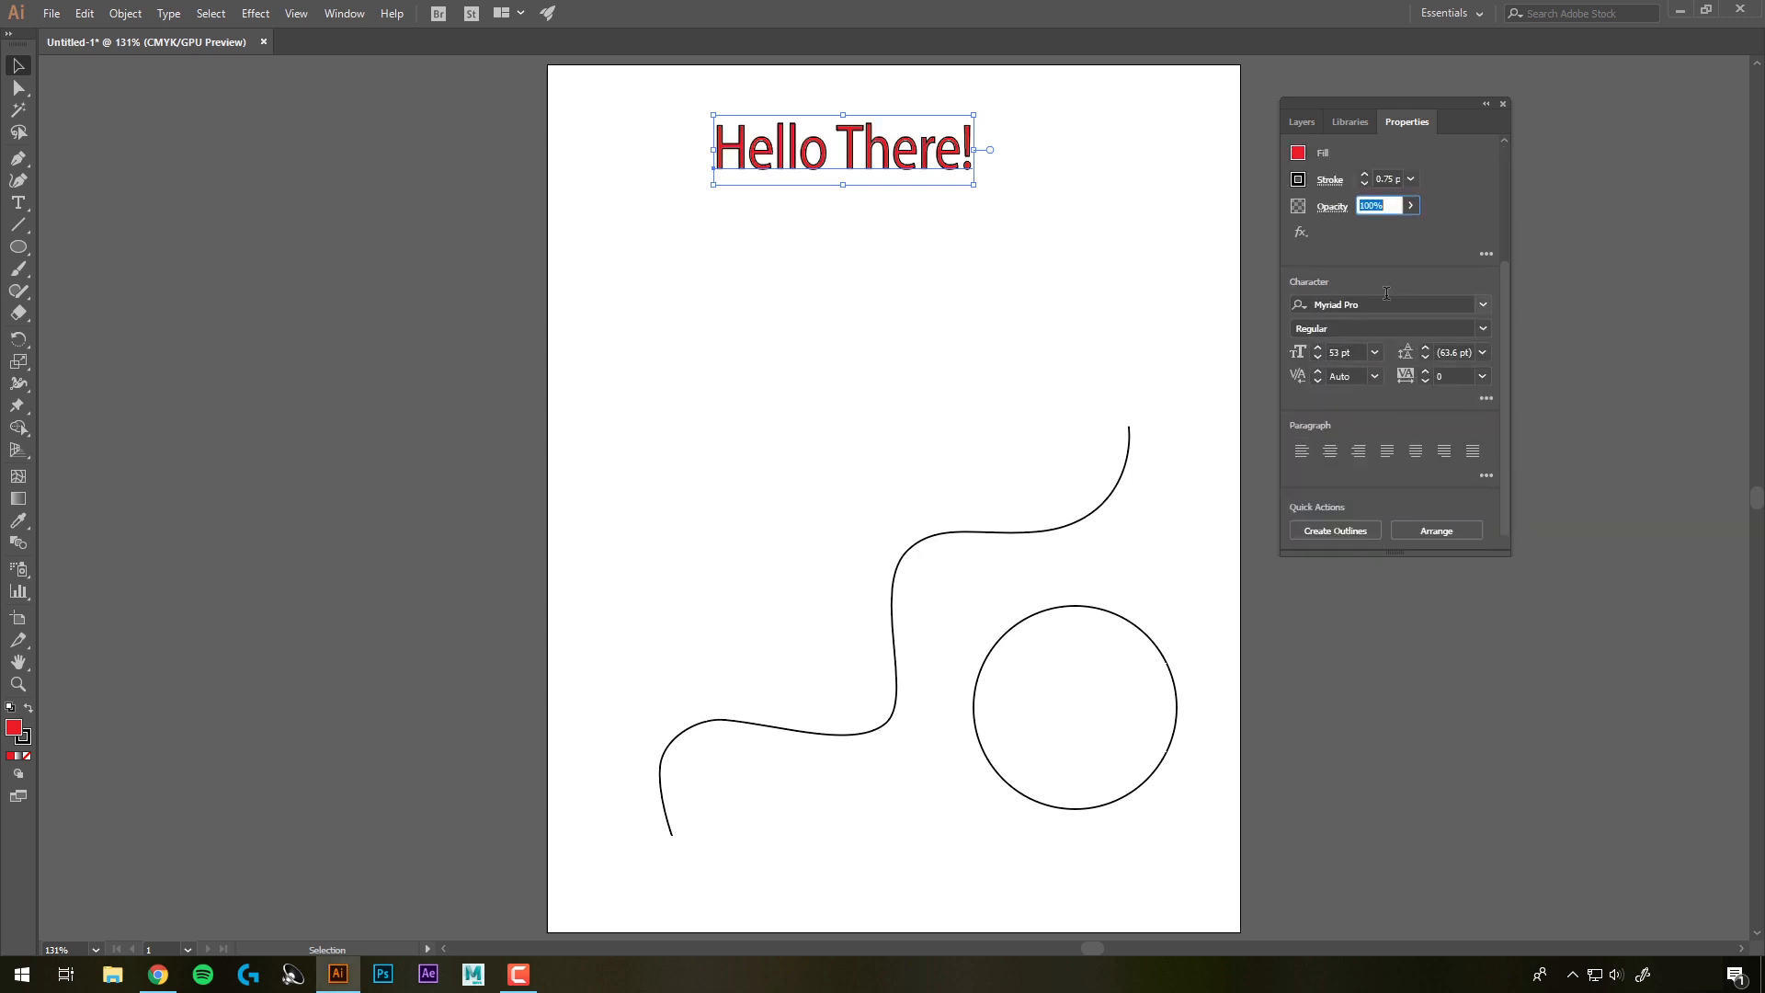
click(1469, 304)
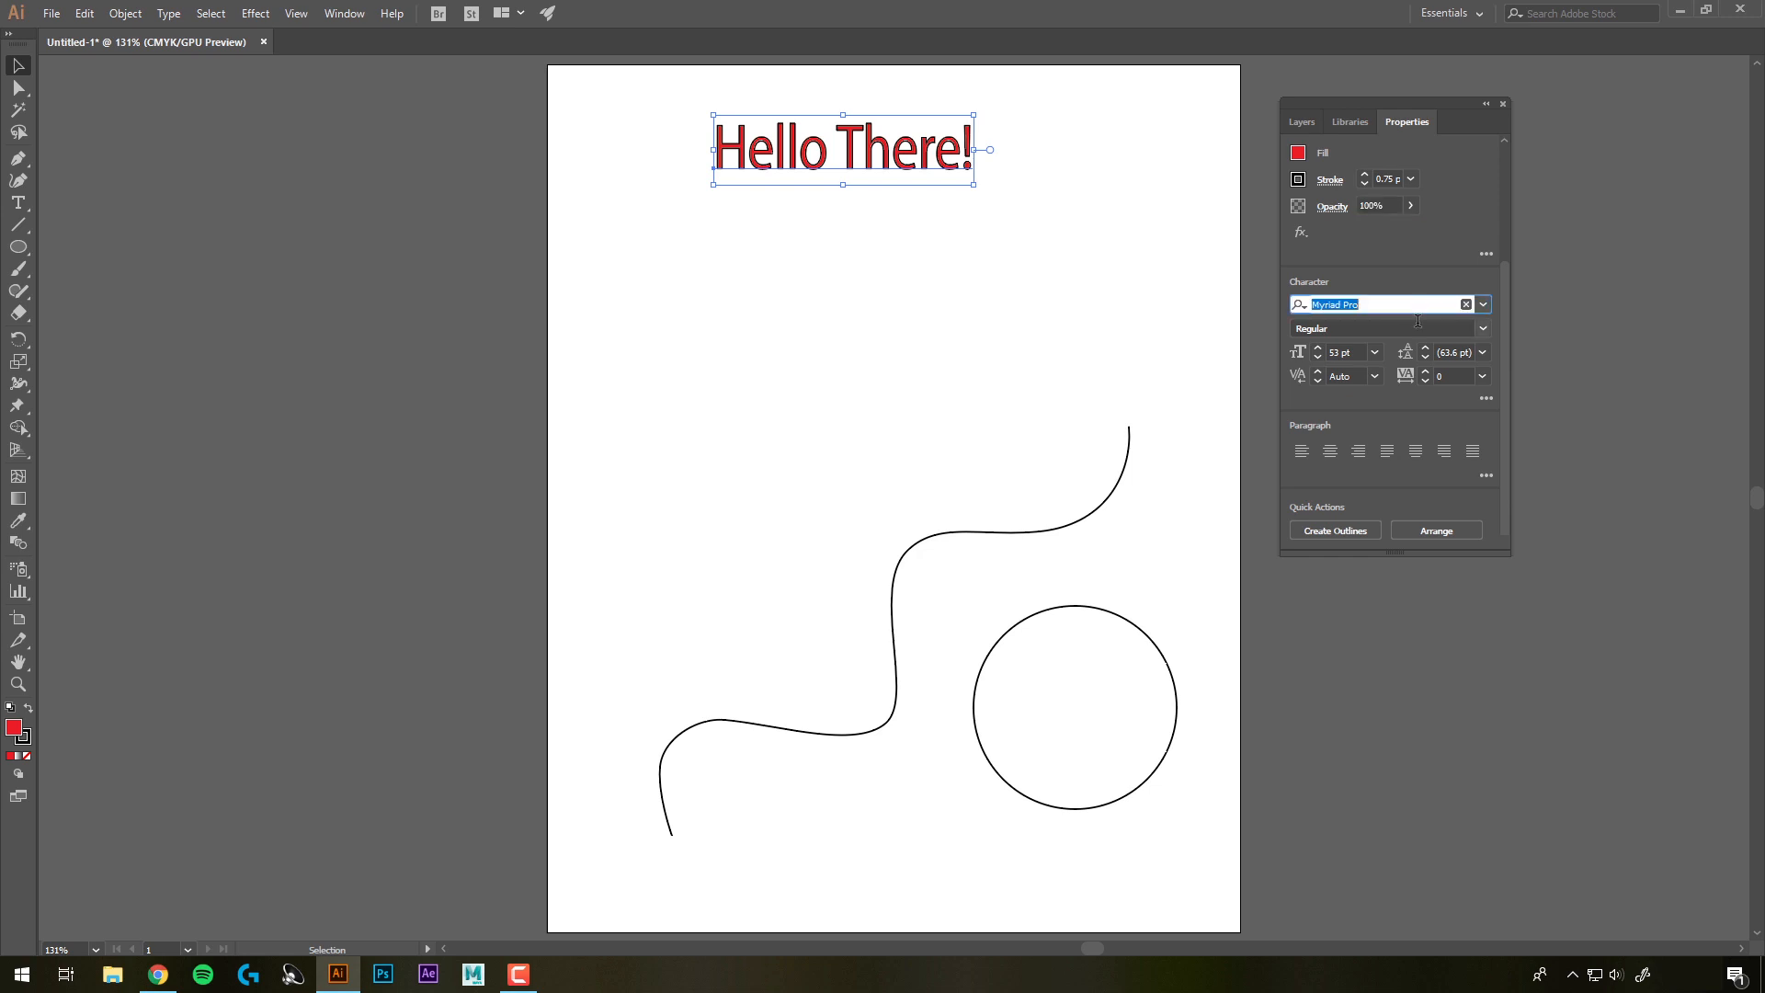
click(1486, 307)
click(1399, 412)
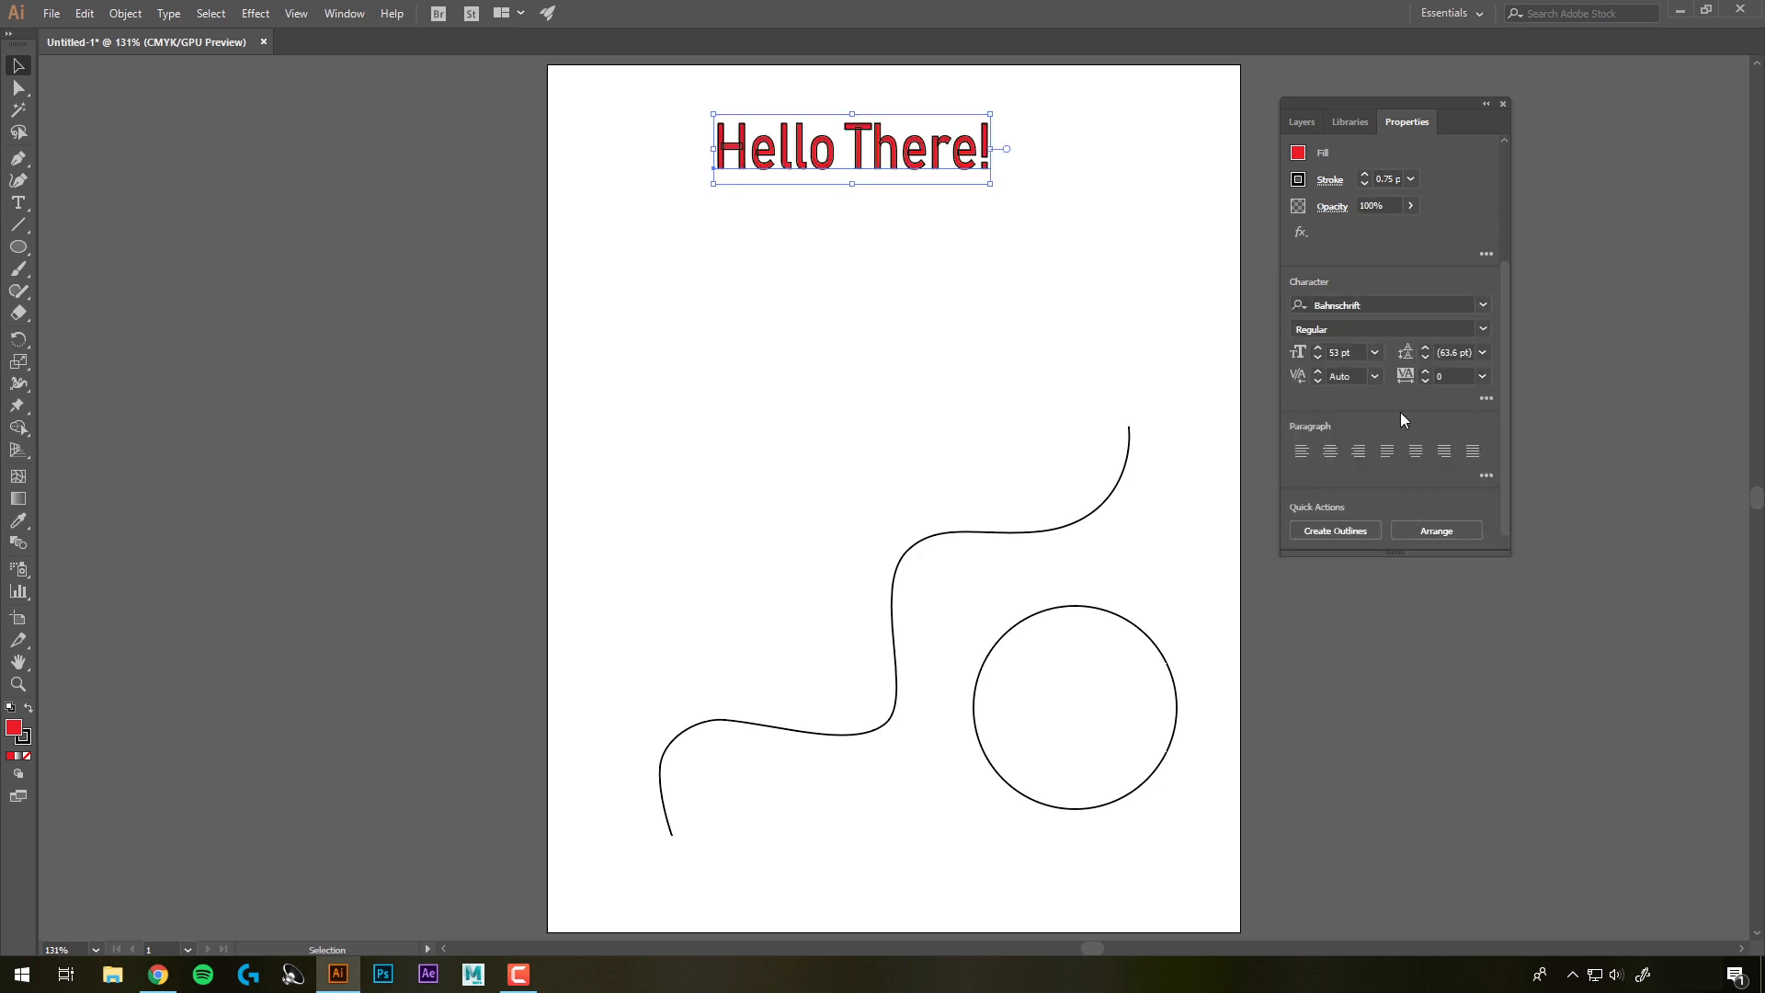
click(1482, 328)
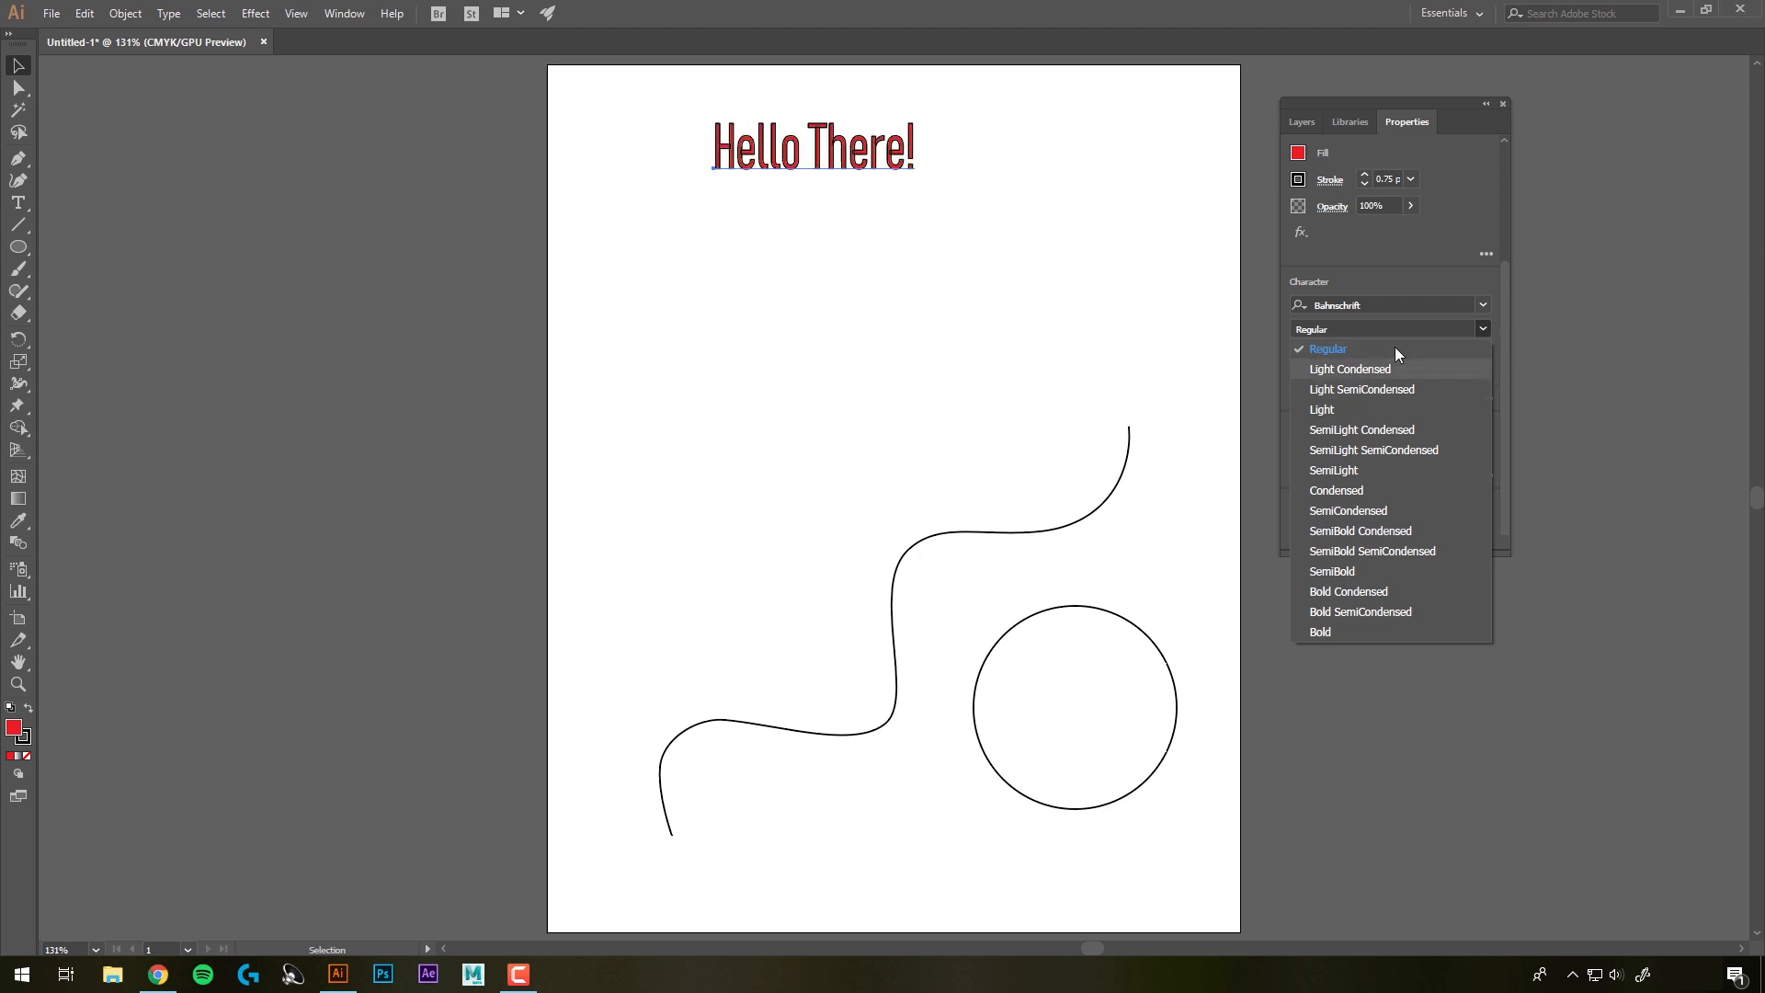
click(1415, 280)
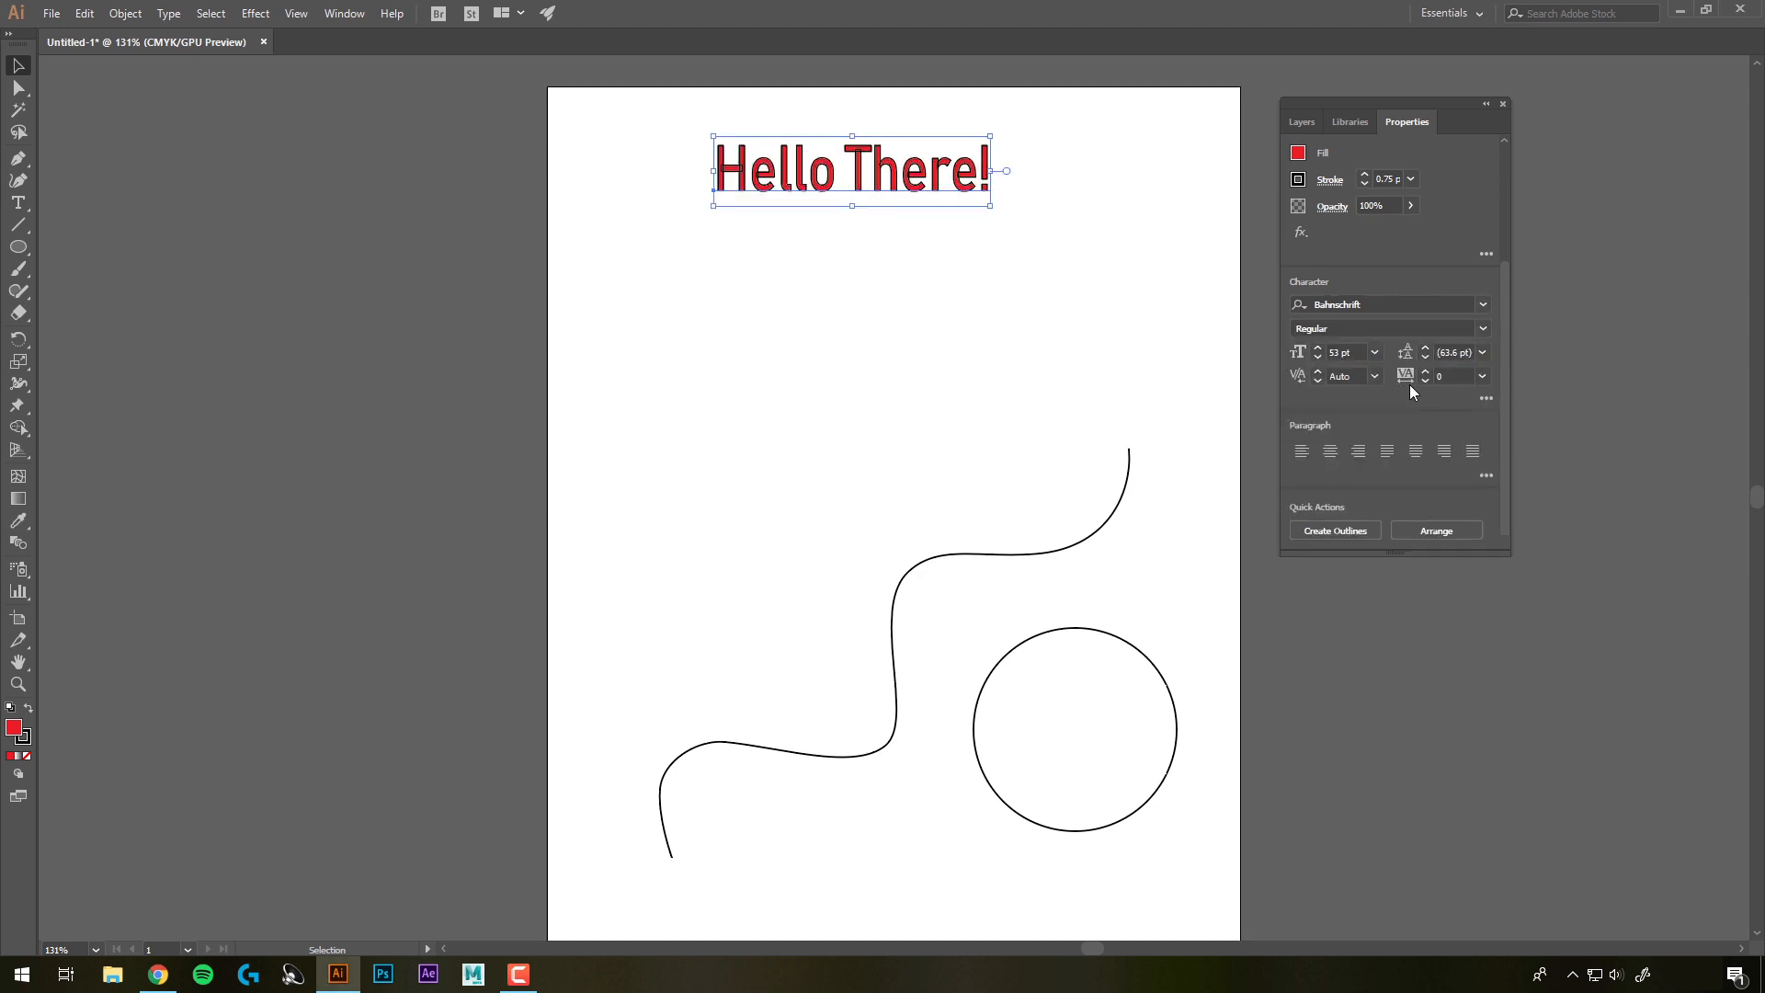
click(1048, 318)
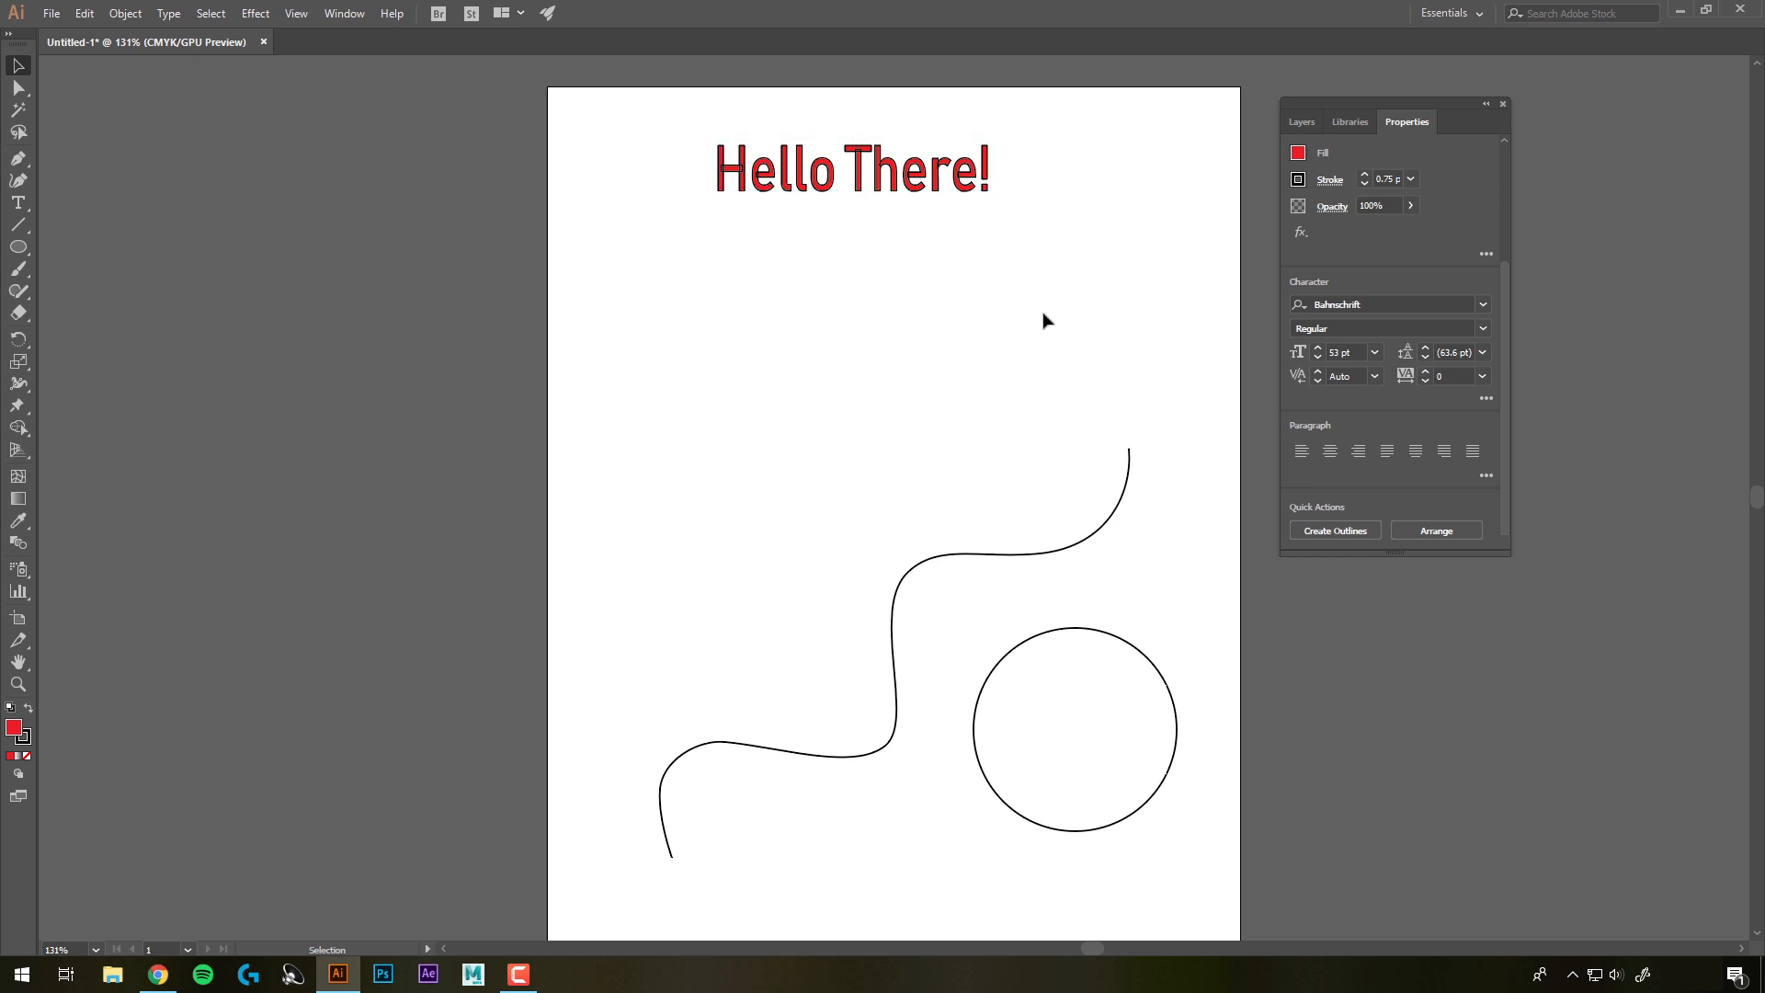
Delete the "Hello There!" headline
click(898, 179)
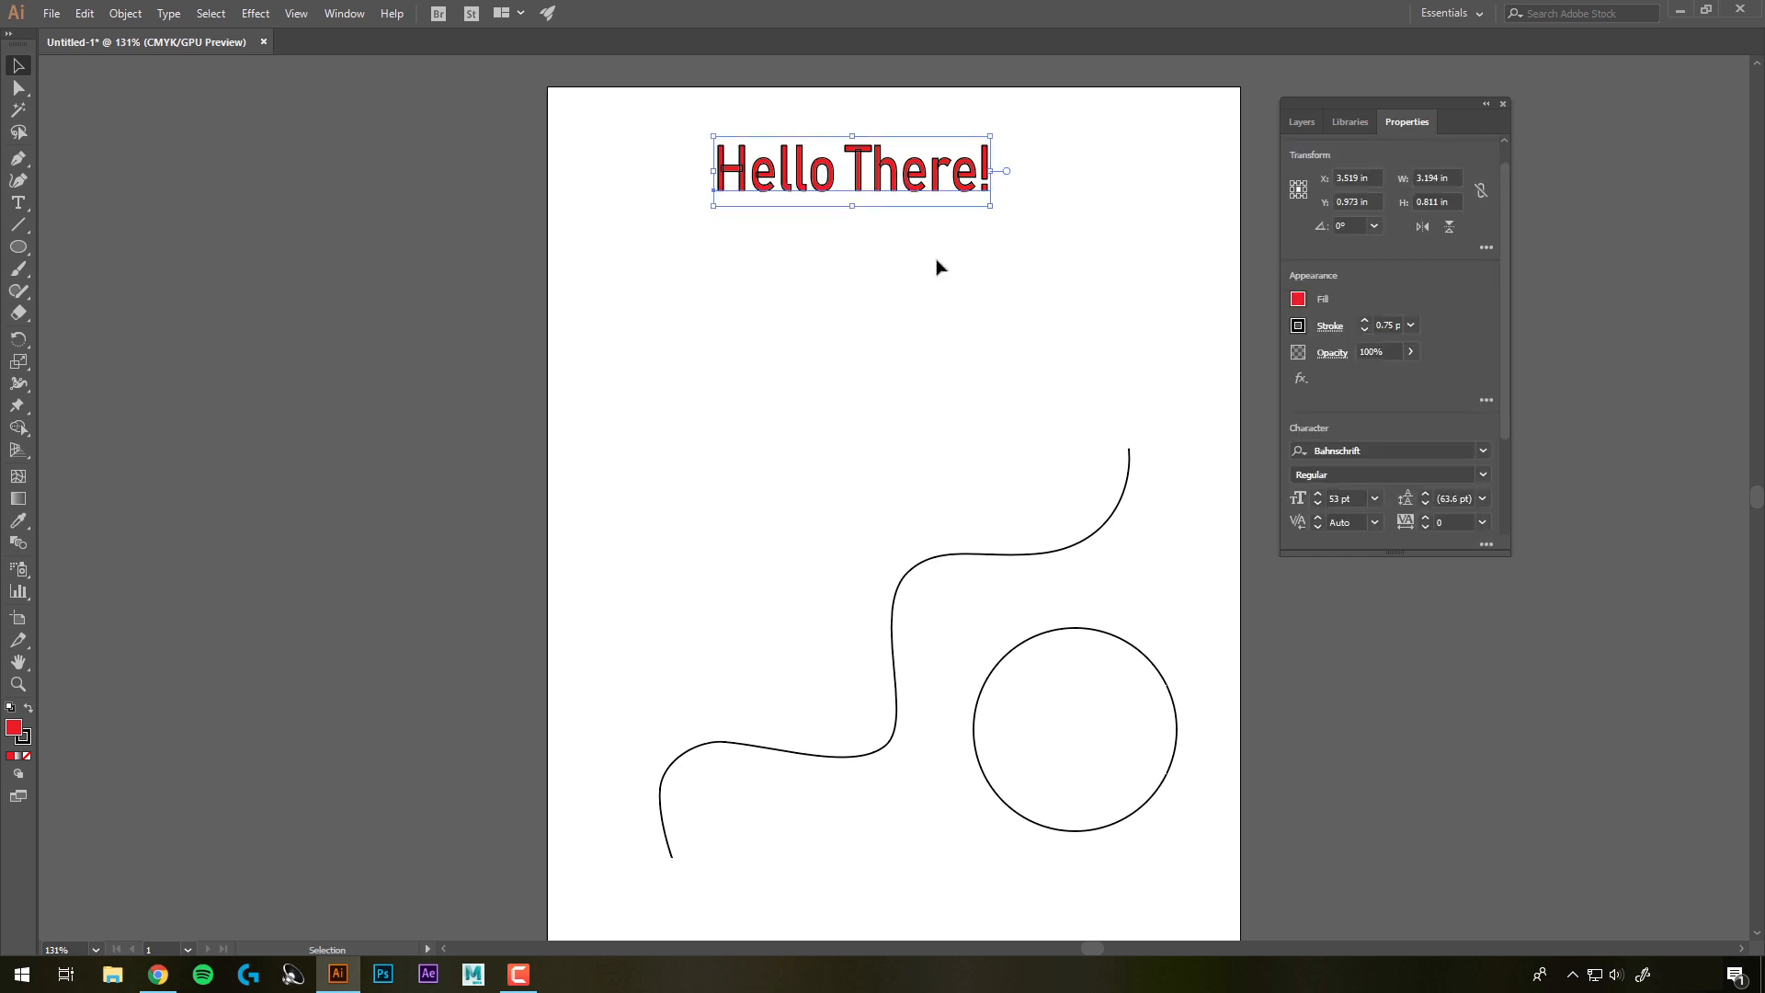
key(Delete)
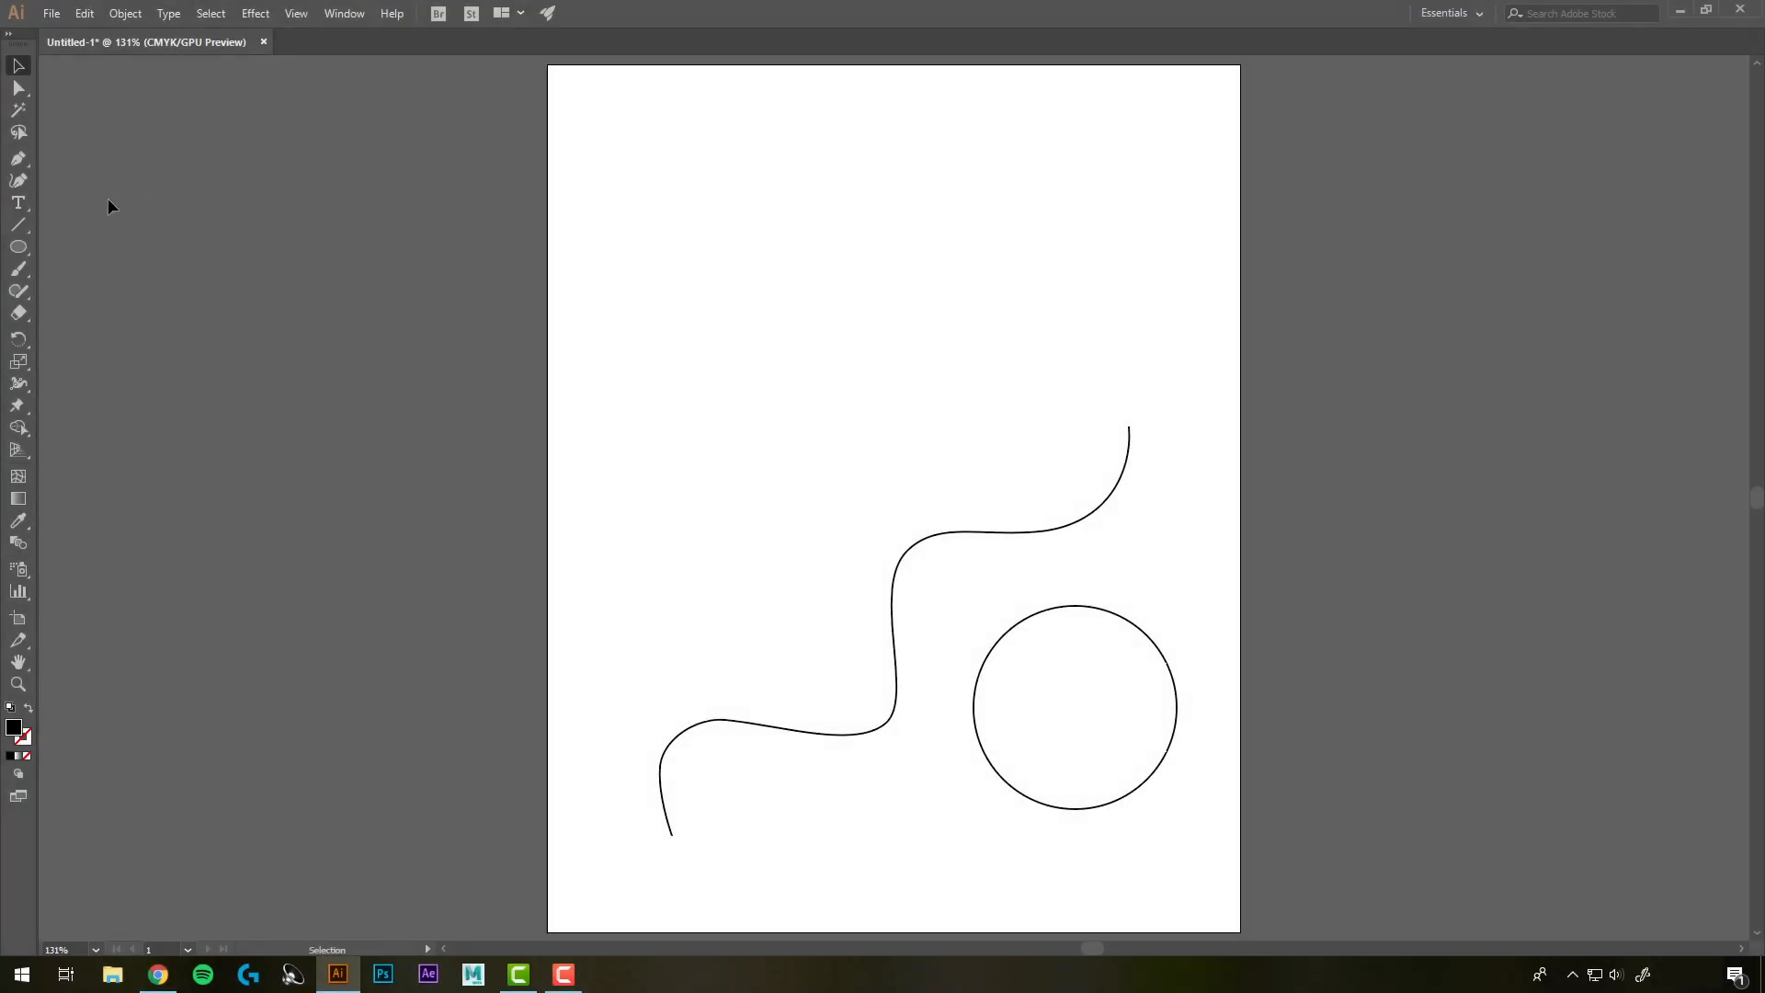
Draw an area text frame in the upper left of the page filled with placeholder text
click(18, 204)
drag(629, 170, 862, 464)
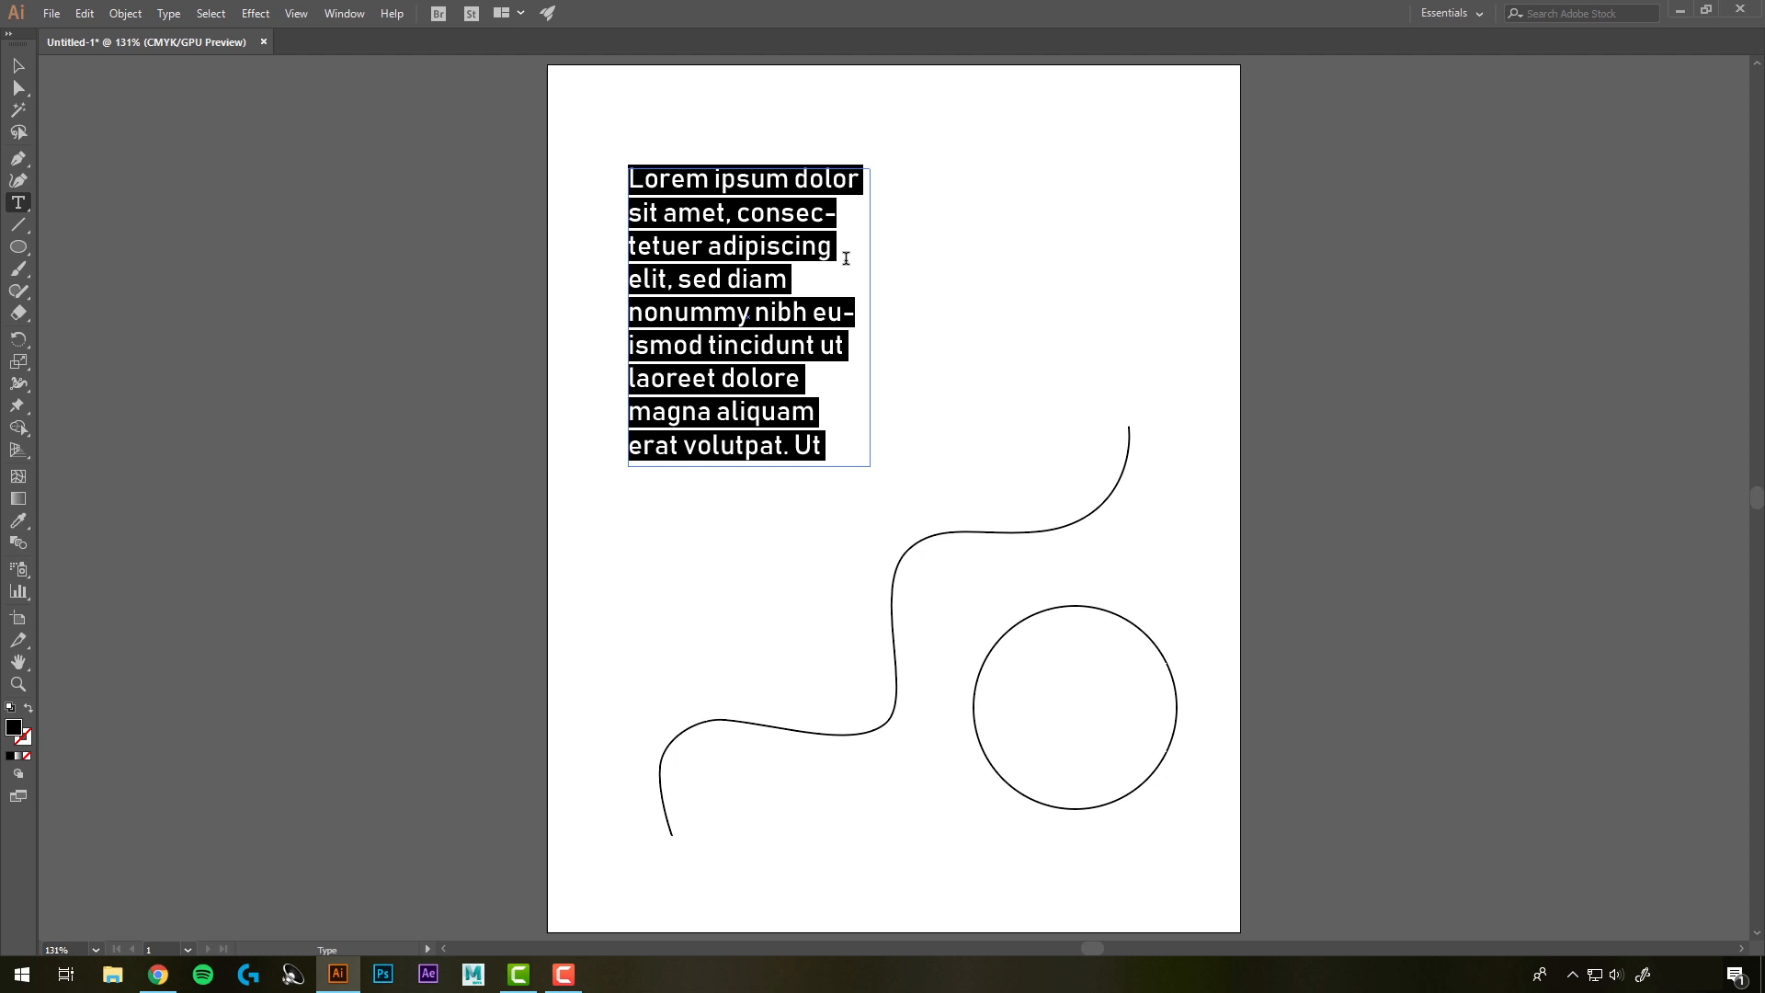
click(919, 277)
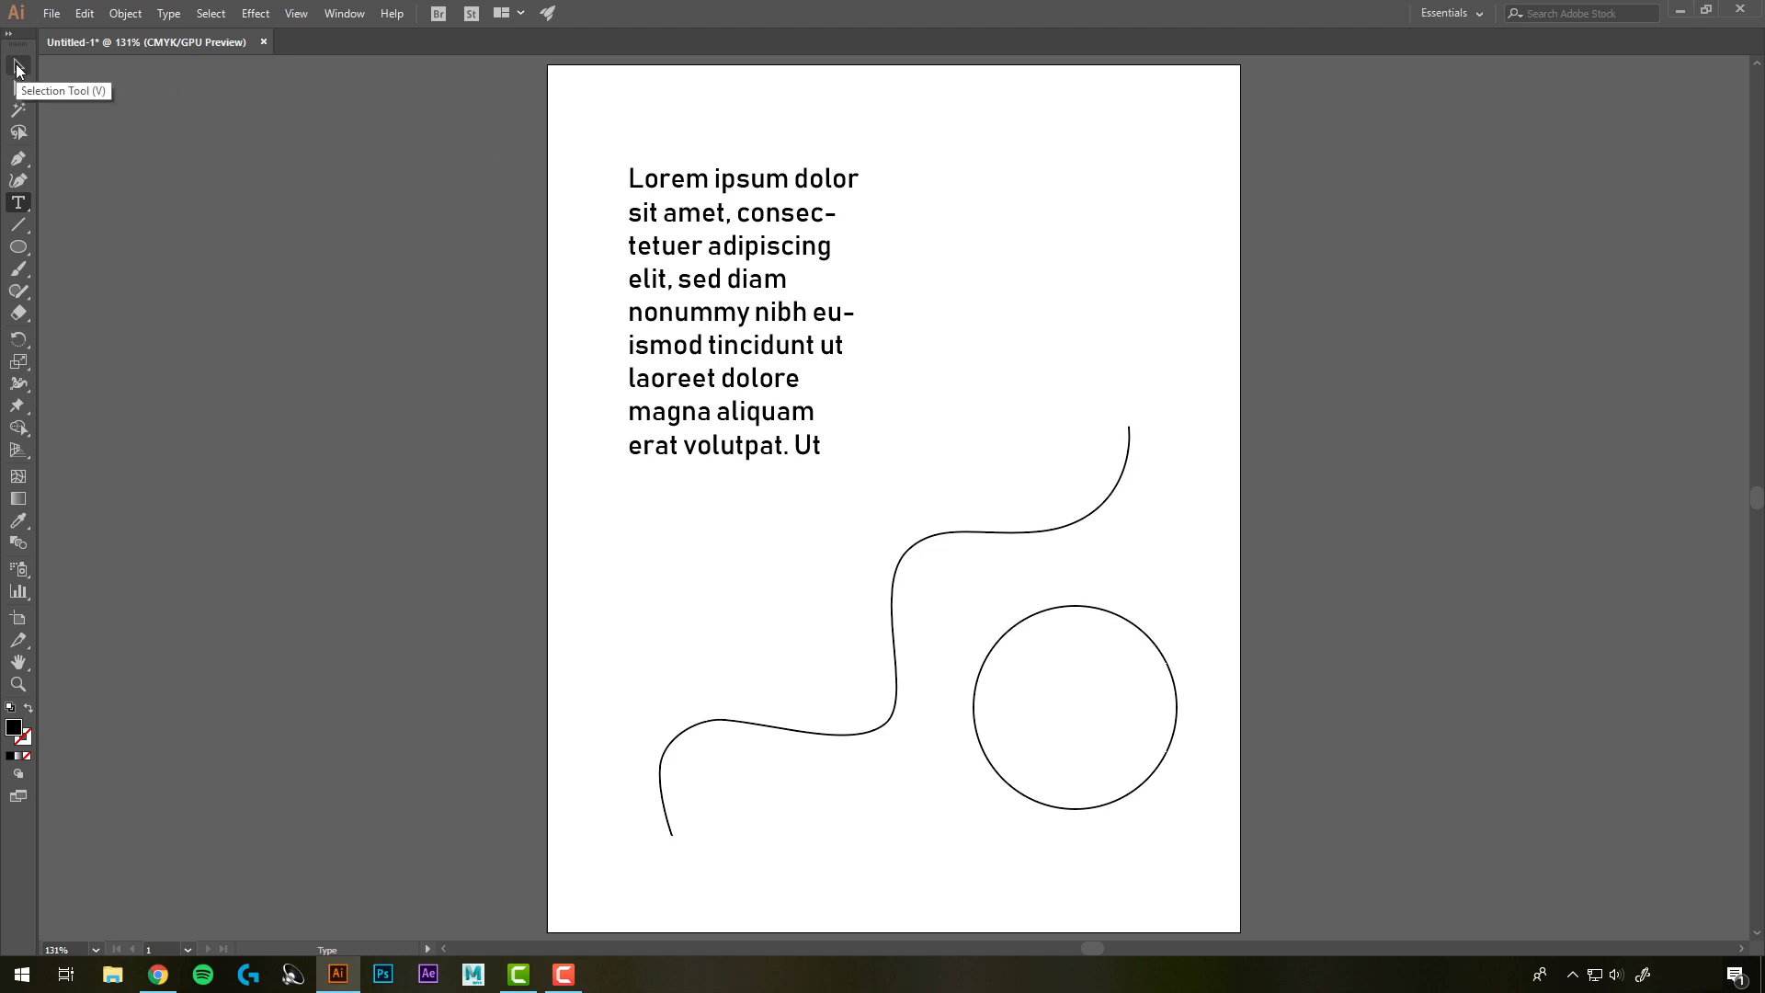
Resize the area text frame to about 262 by 292 pt
click(16, 66)
click(809, 401)
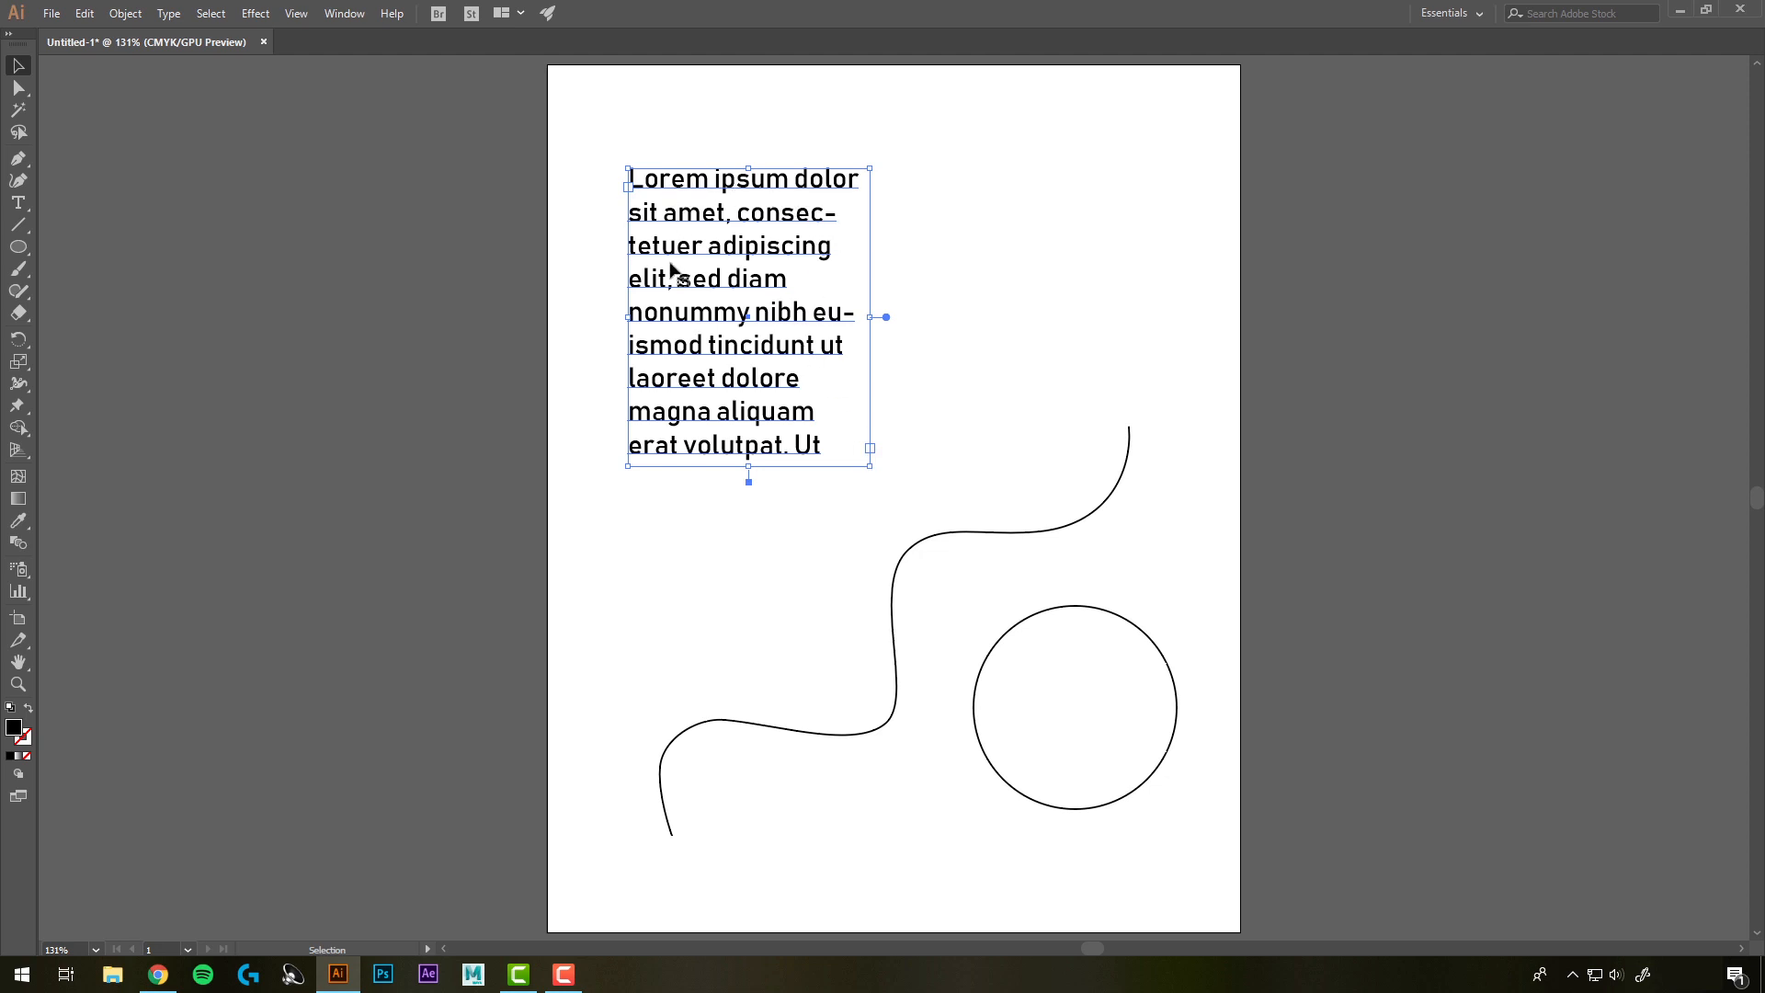
drag(869, 467, 943, 519)
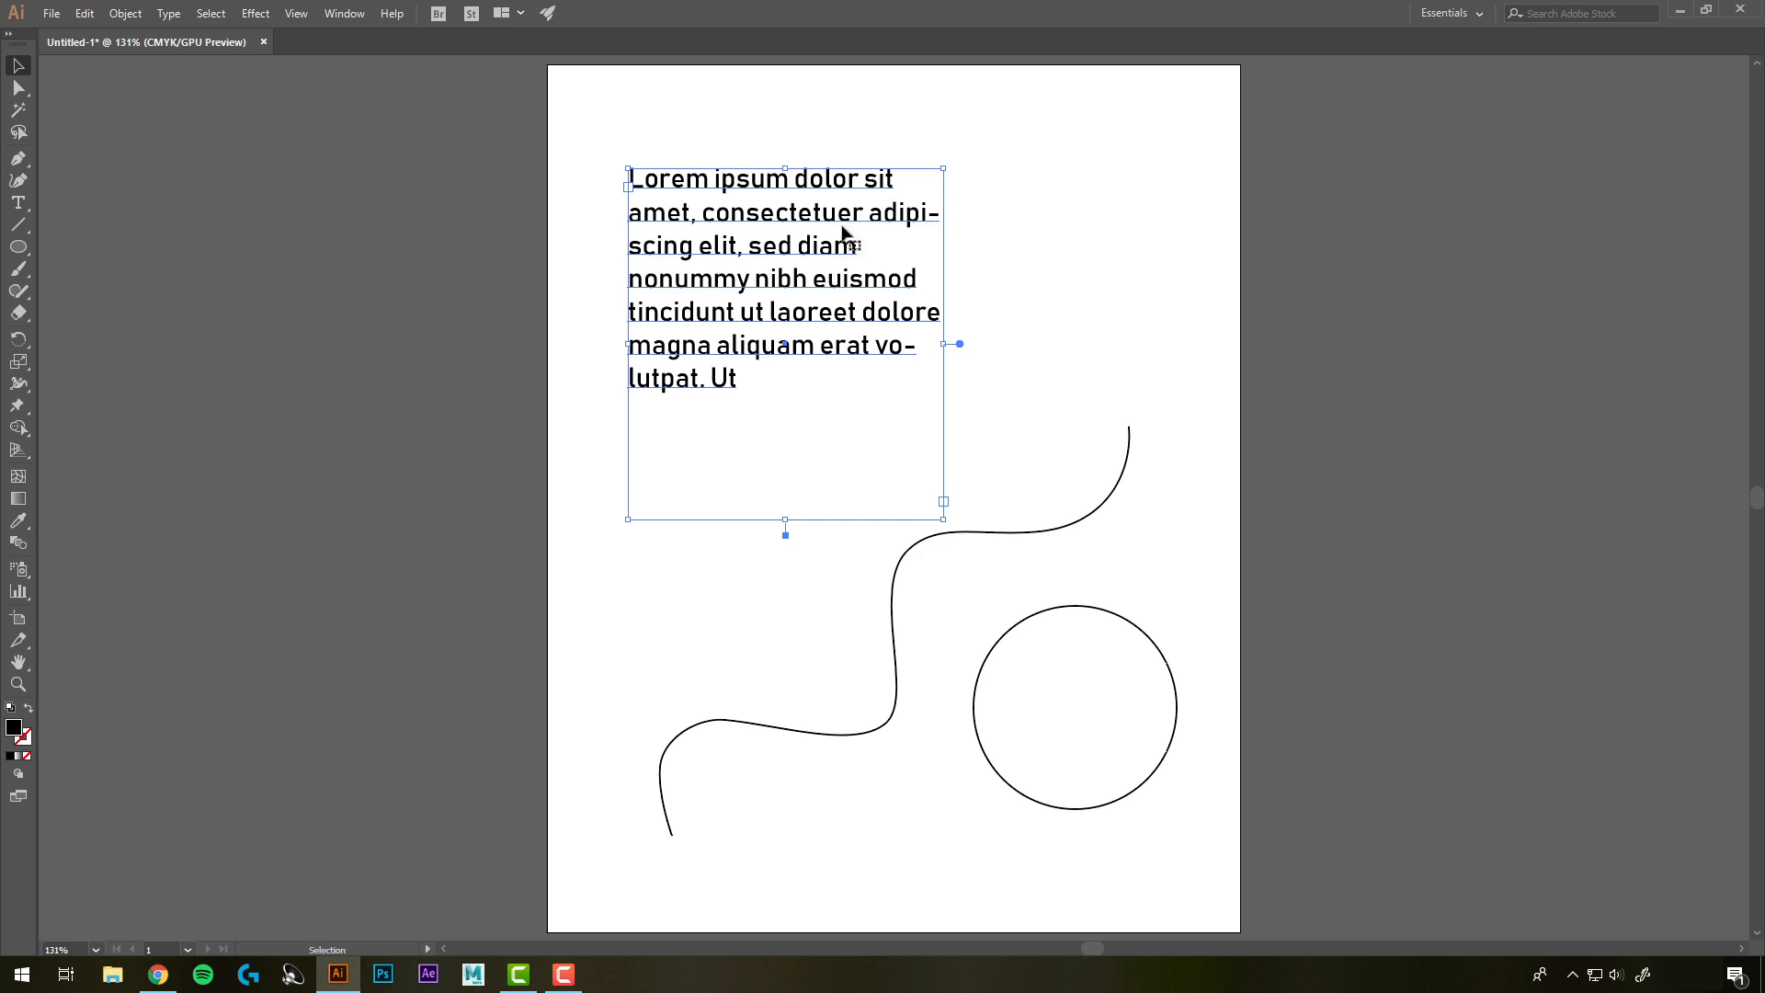
Reopen the Properties panel and raise the paragraph text's font size to 29 pt
click(345, 13)
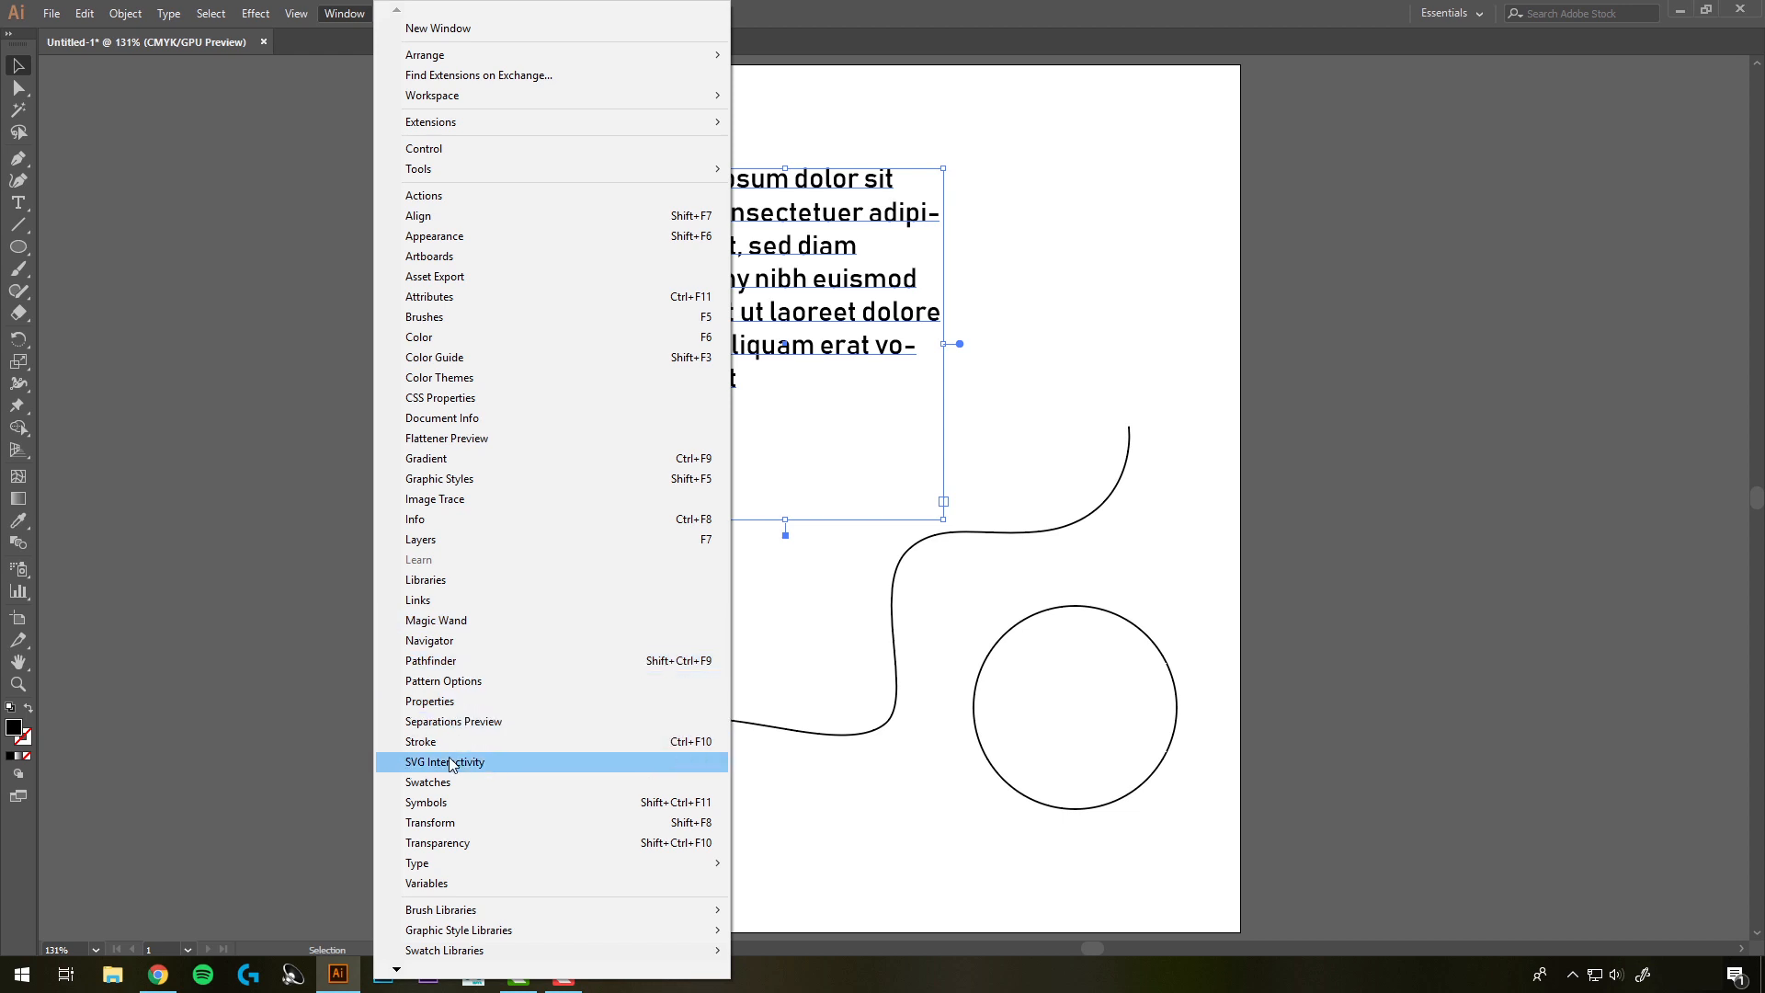
click(448, 702)
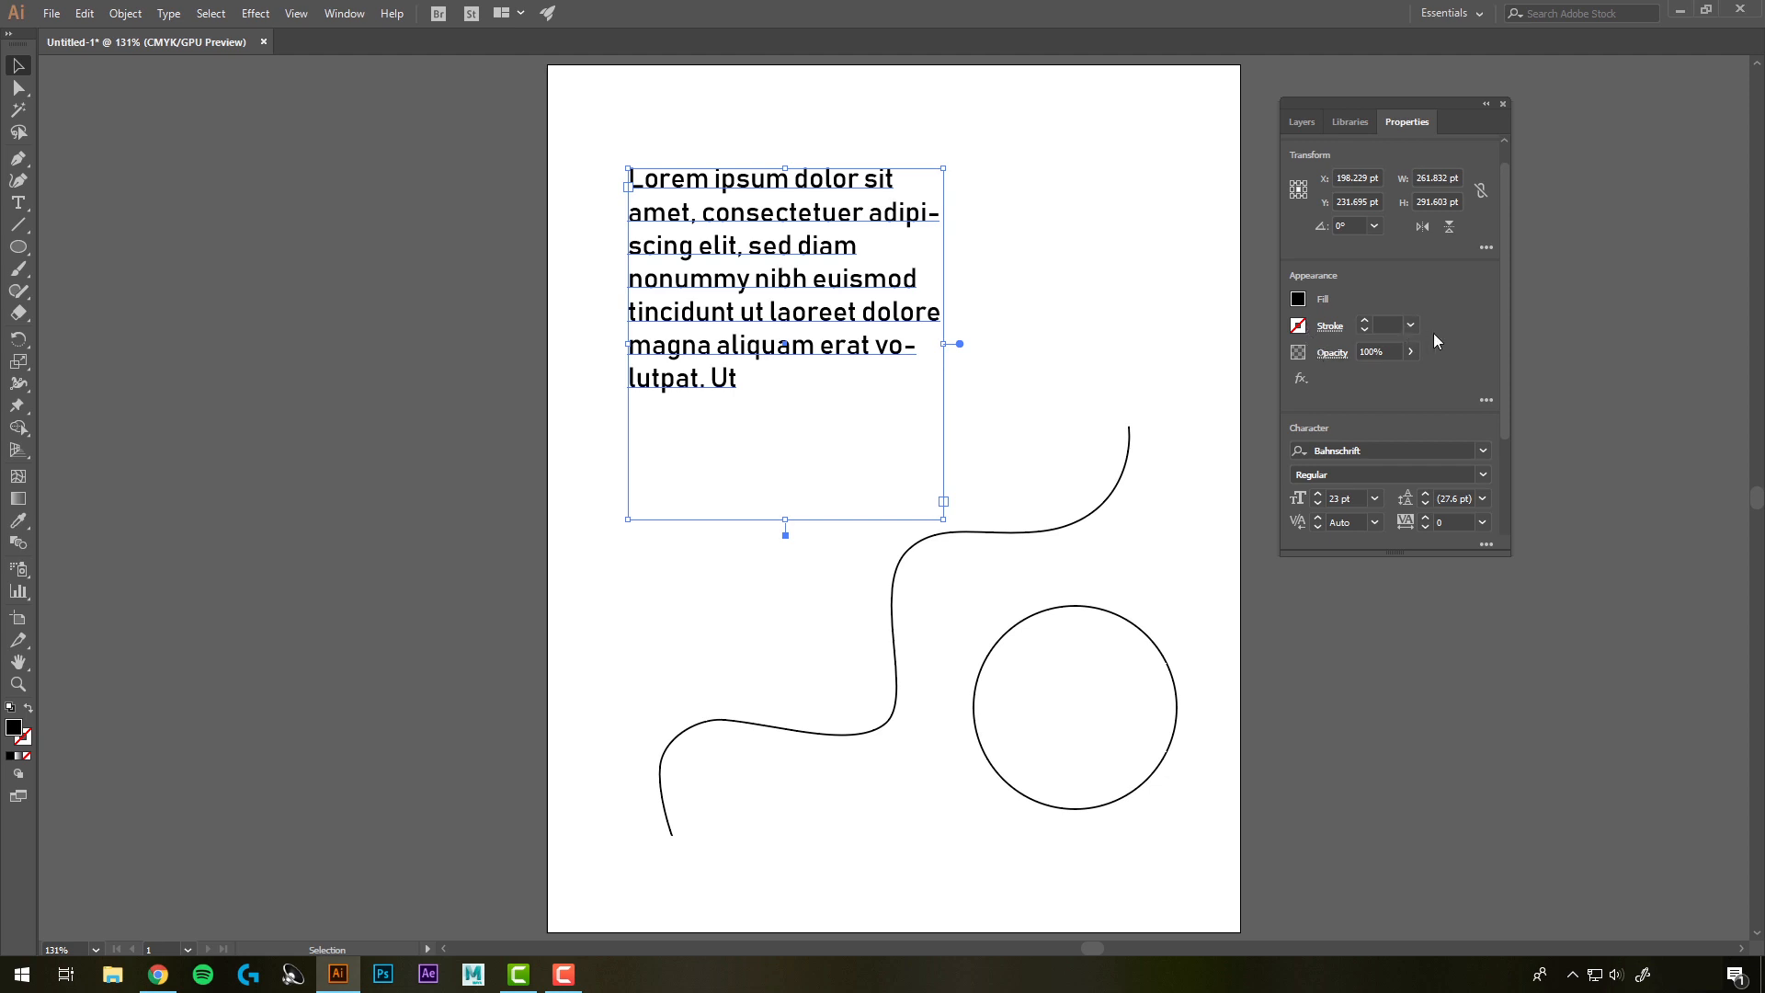
scroll(1434, 340, down, 3)
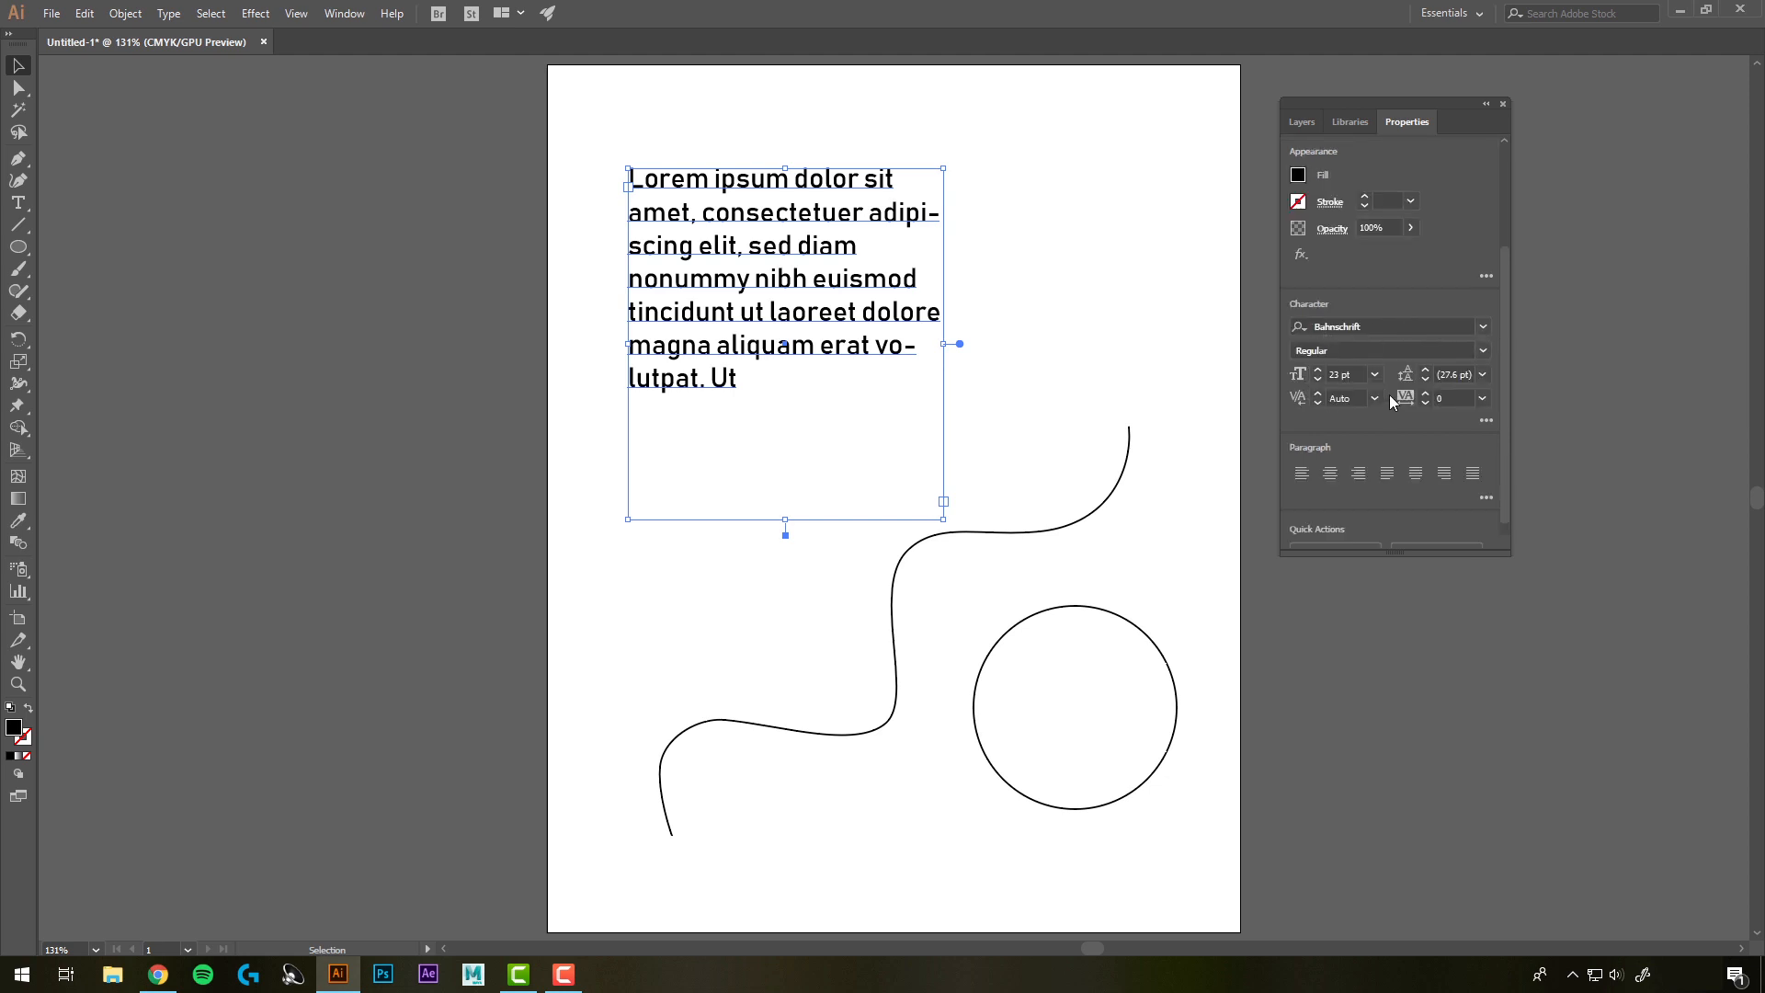
click(1318, 370)
click(1318, 370)
click(1318, 371)
click(1319, 370)
Raise the area text's font size to 32 pt and enlarge its frame from the corner
click(1318, 371)
click(1318, 370)
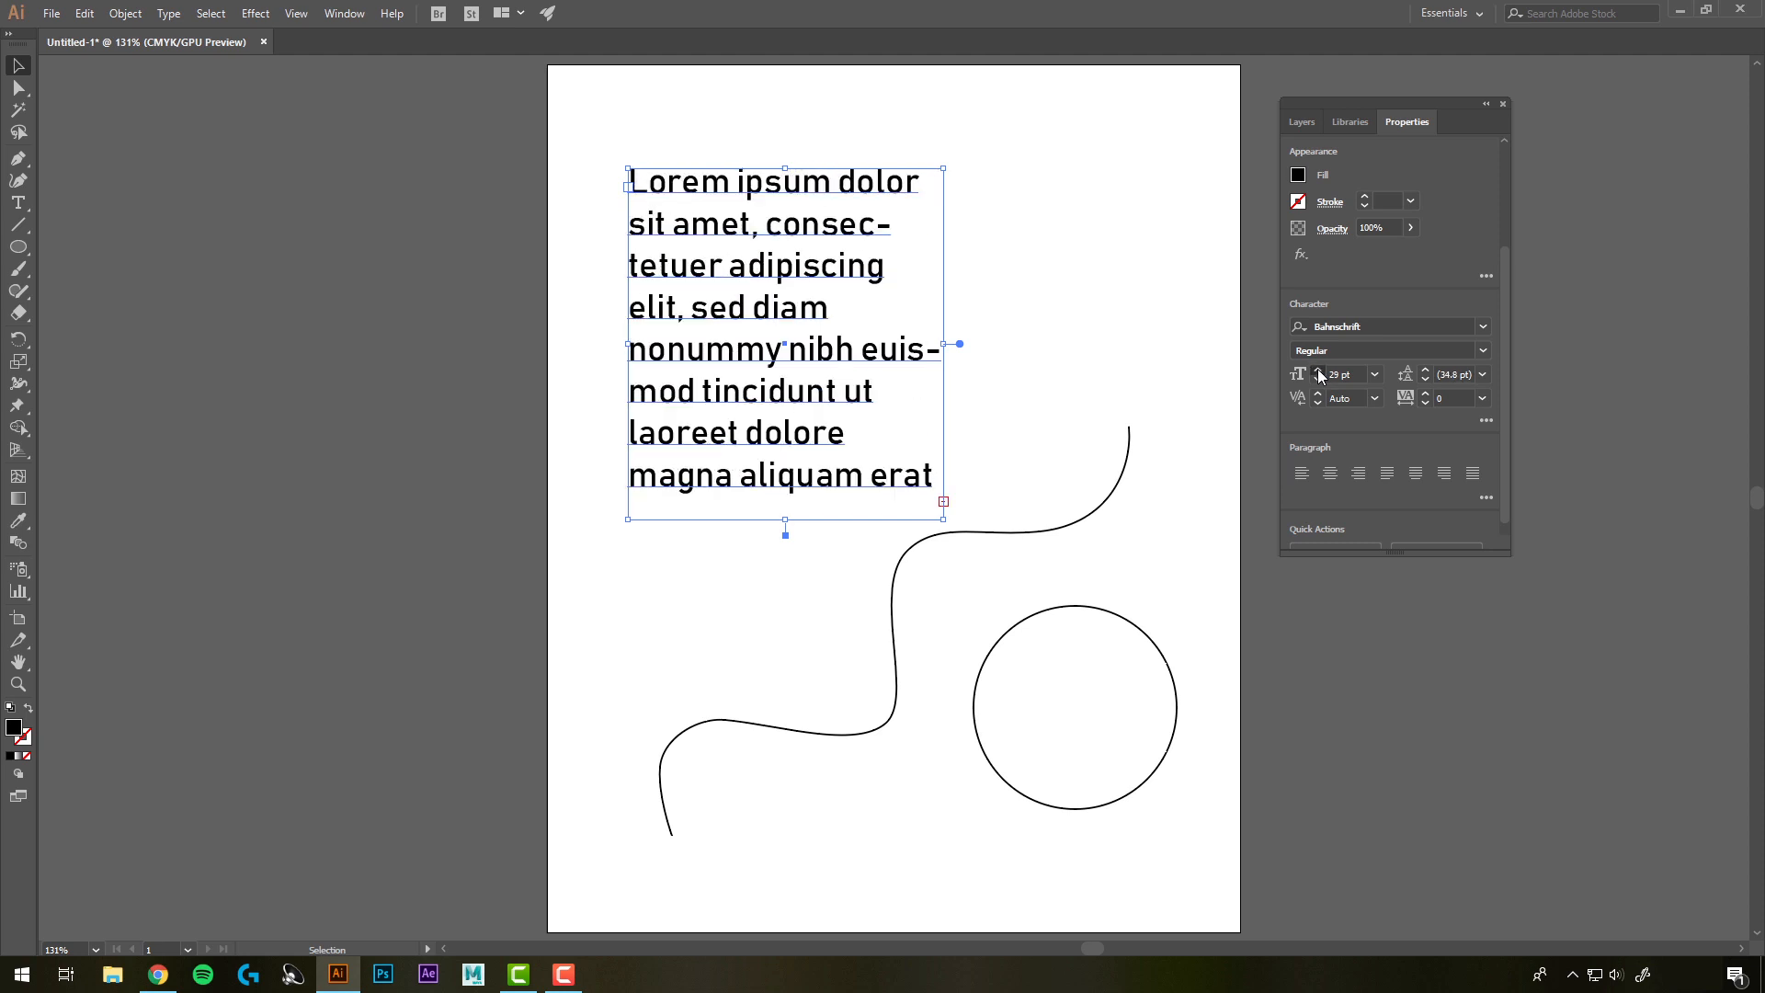
click(1319, 371)
click(1318, 370)
click(1318, 371)
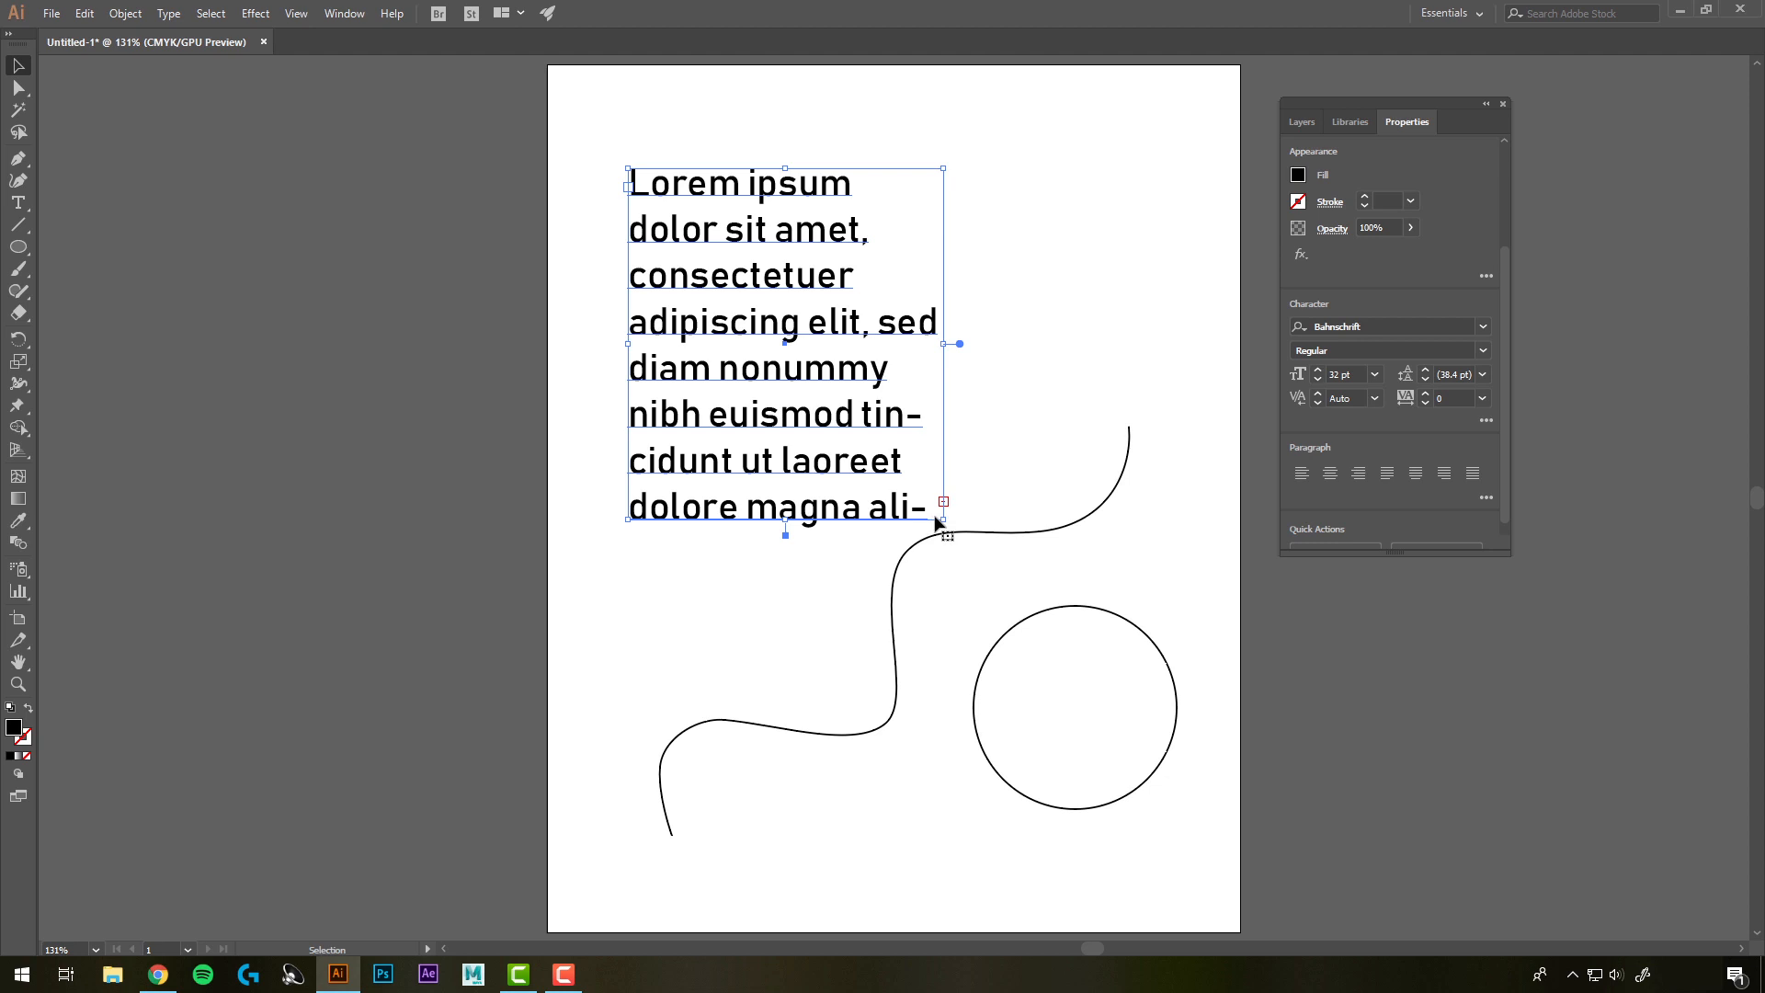
drag(945, 520, 1004, 592)
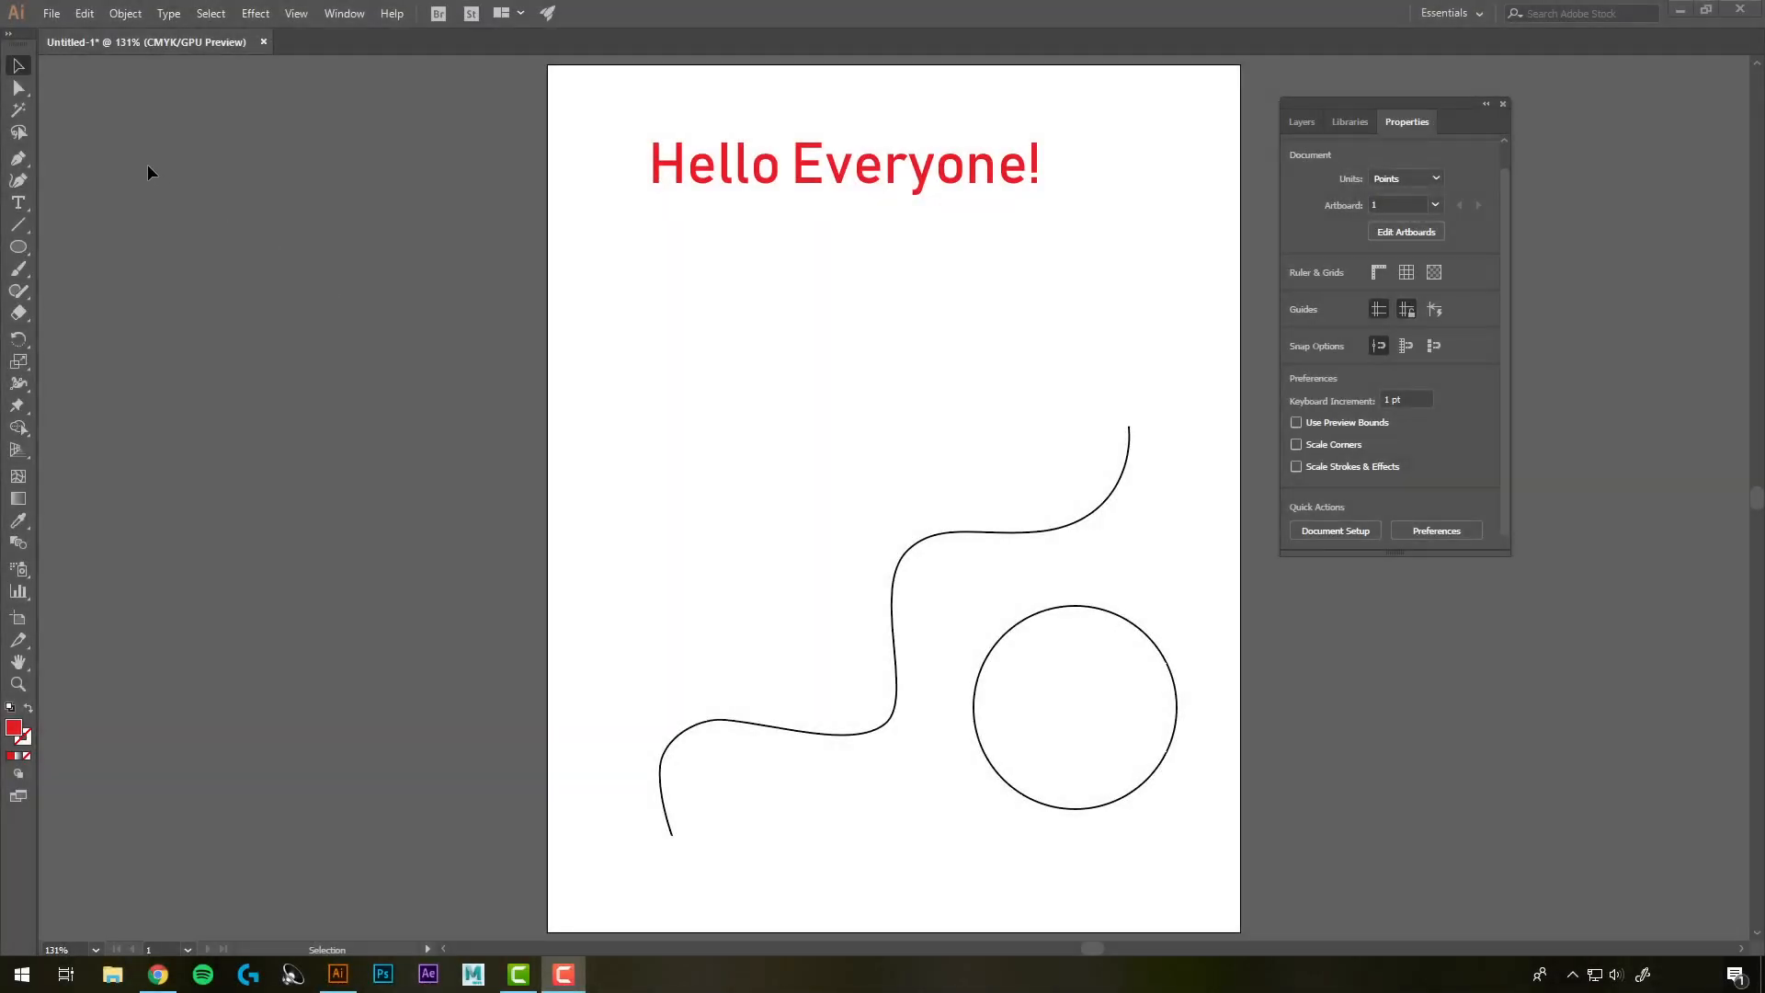
Fill the circle with placeholder text using the Area Type Tool, then return to the Selection tool
click(21, 207)
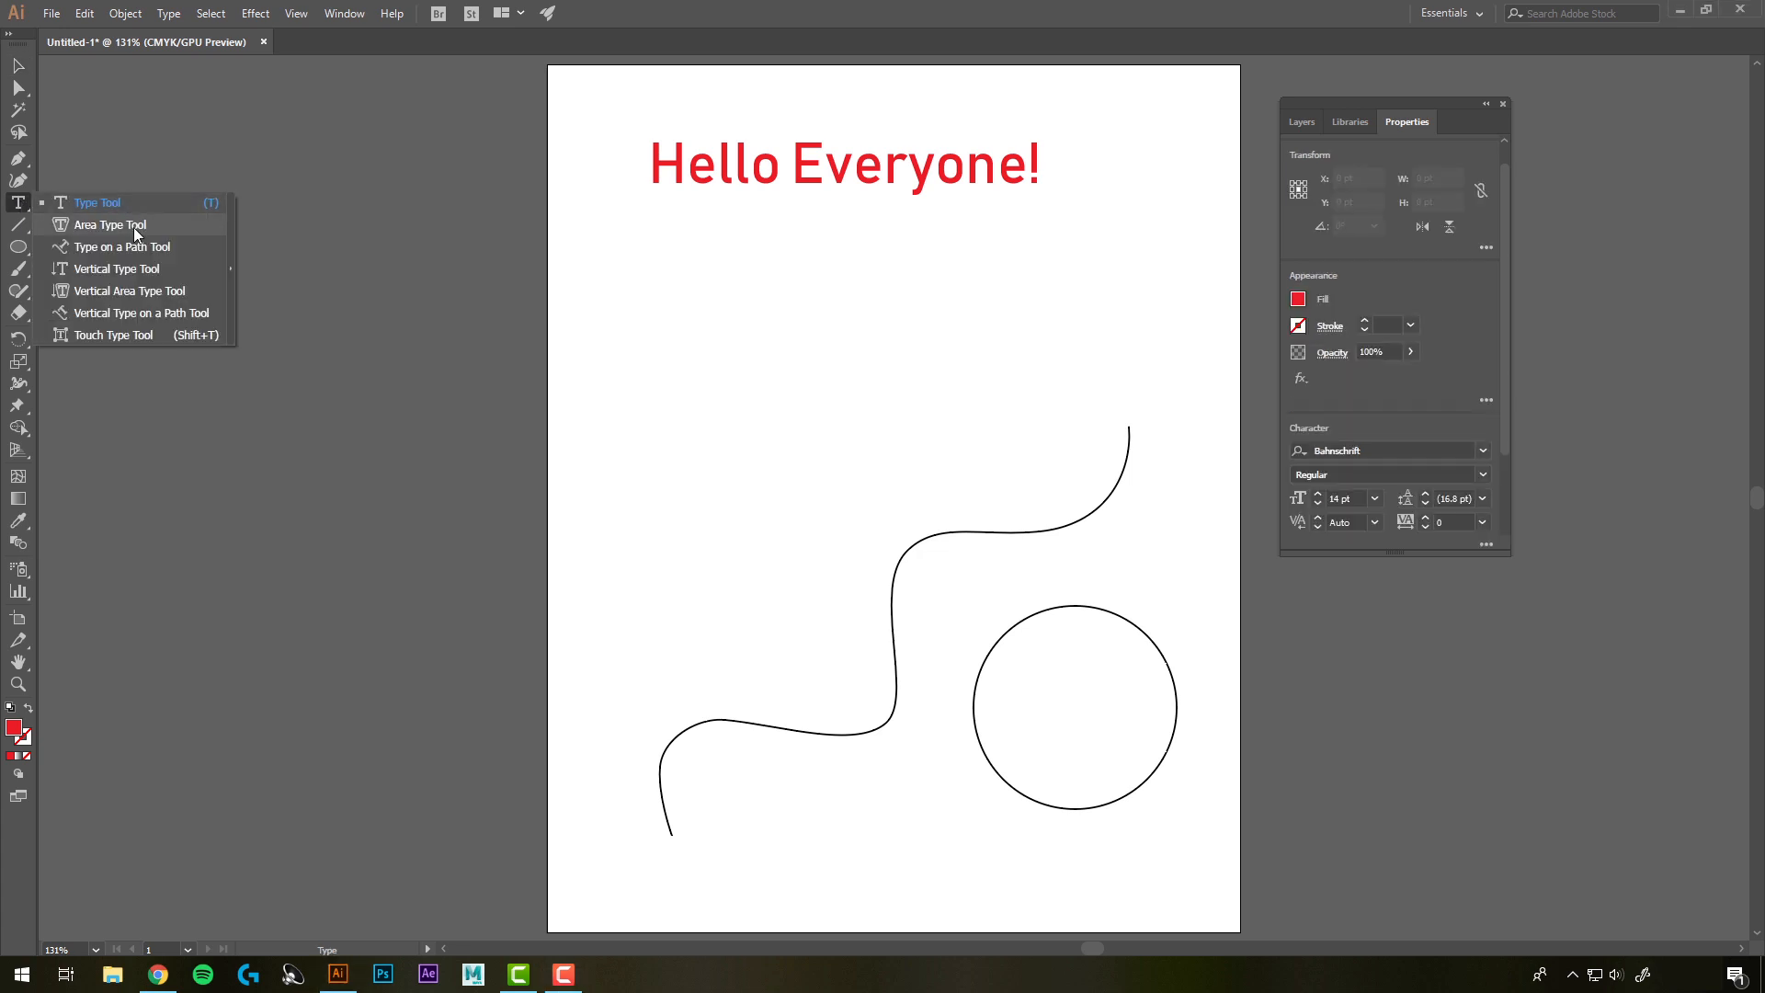
click(136, 234)
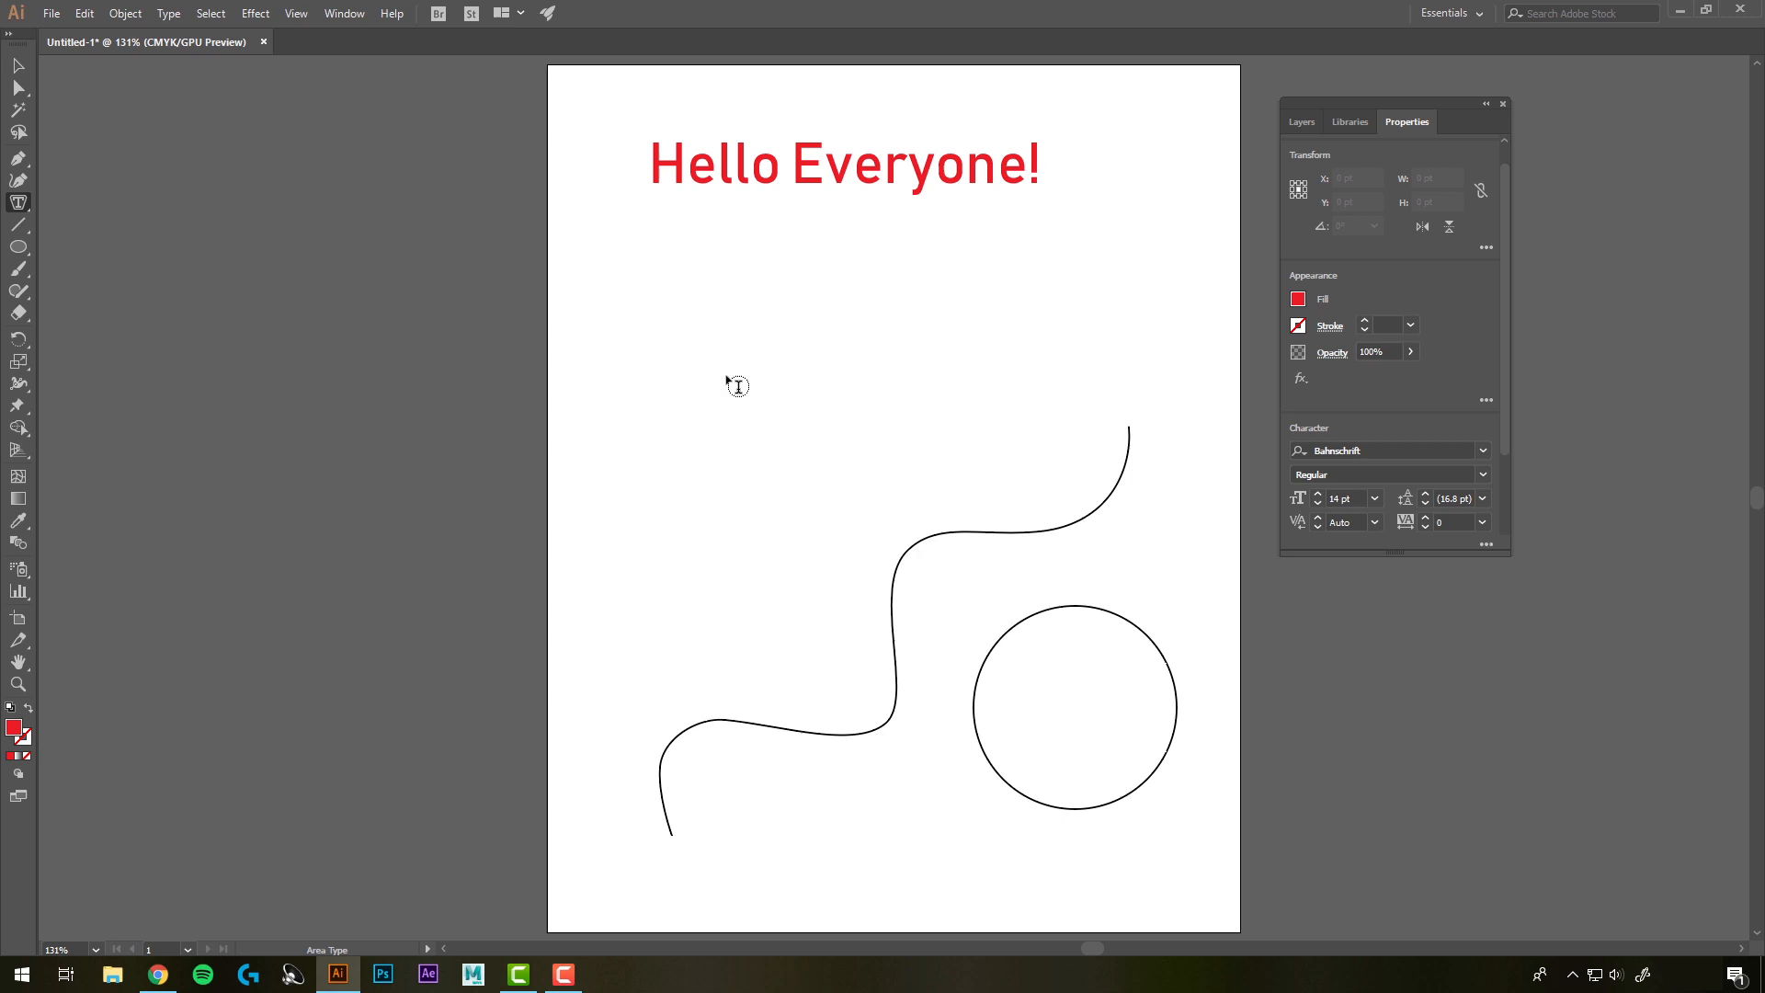
click(1050, 623)
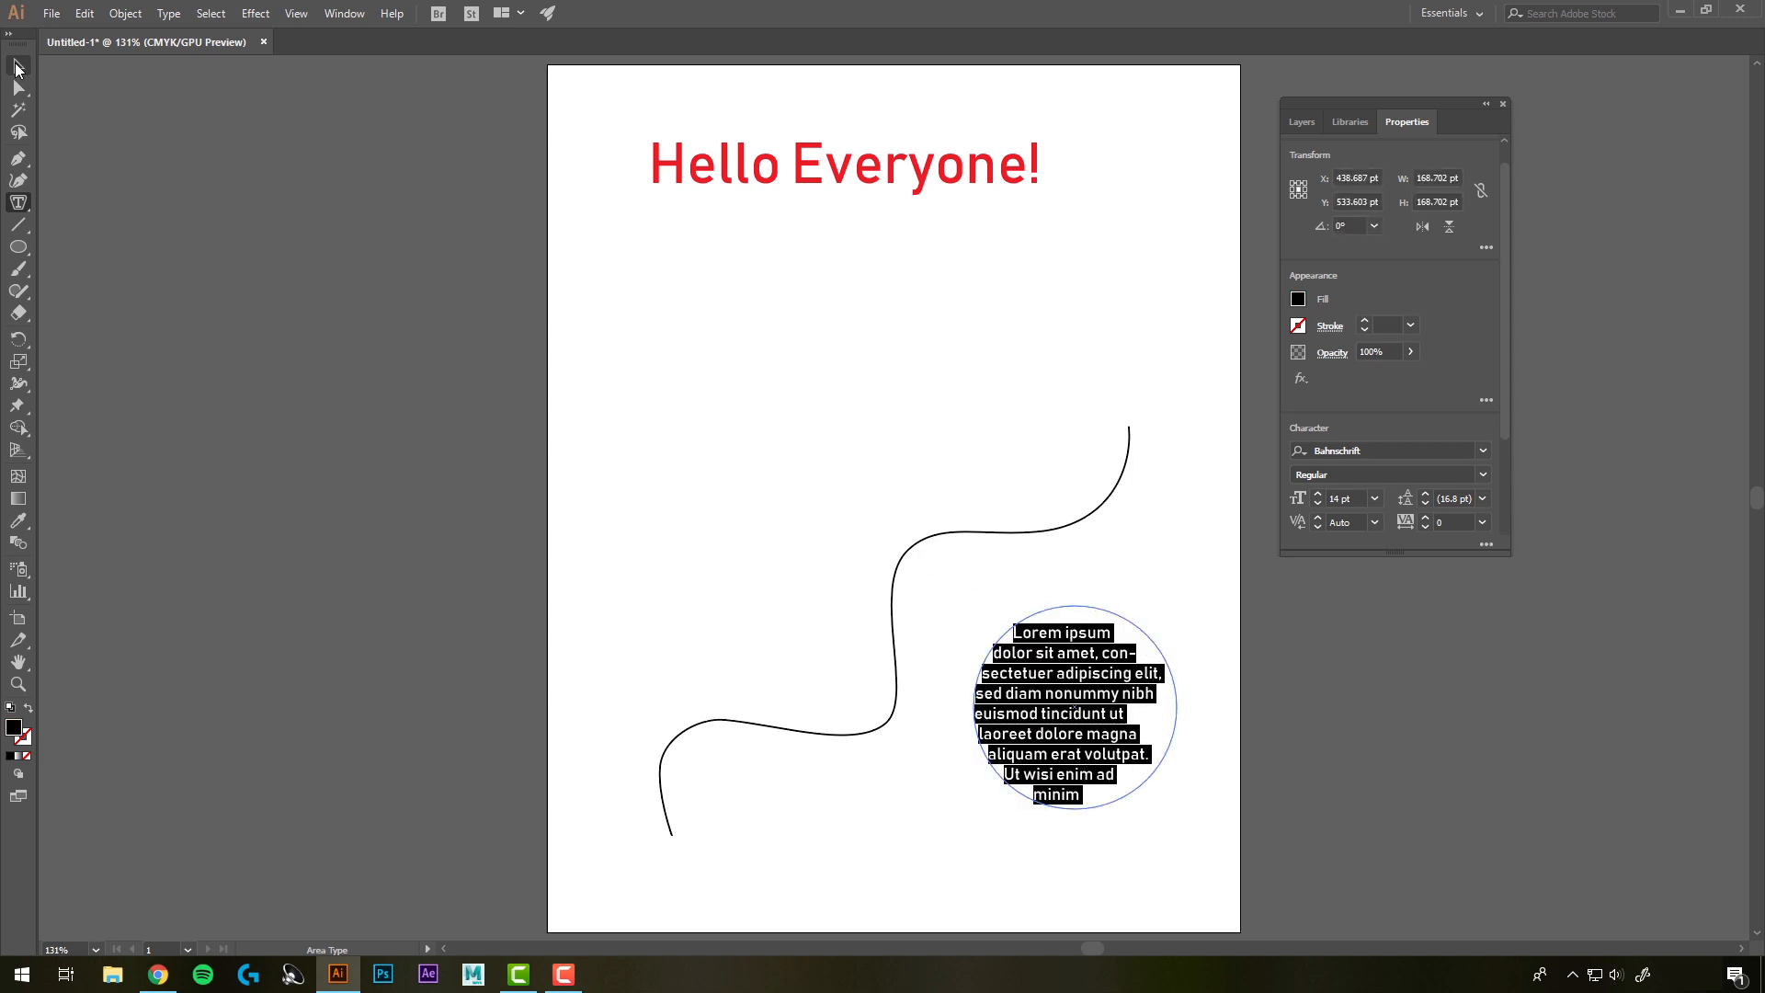
click(14, 69)
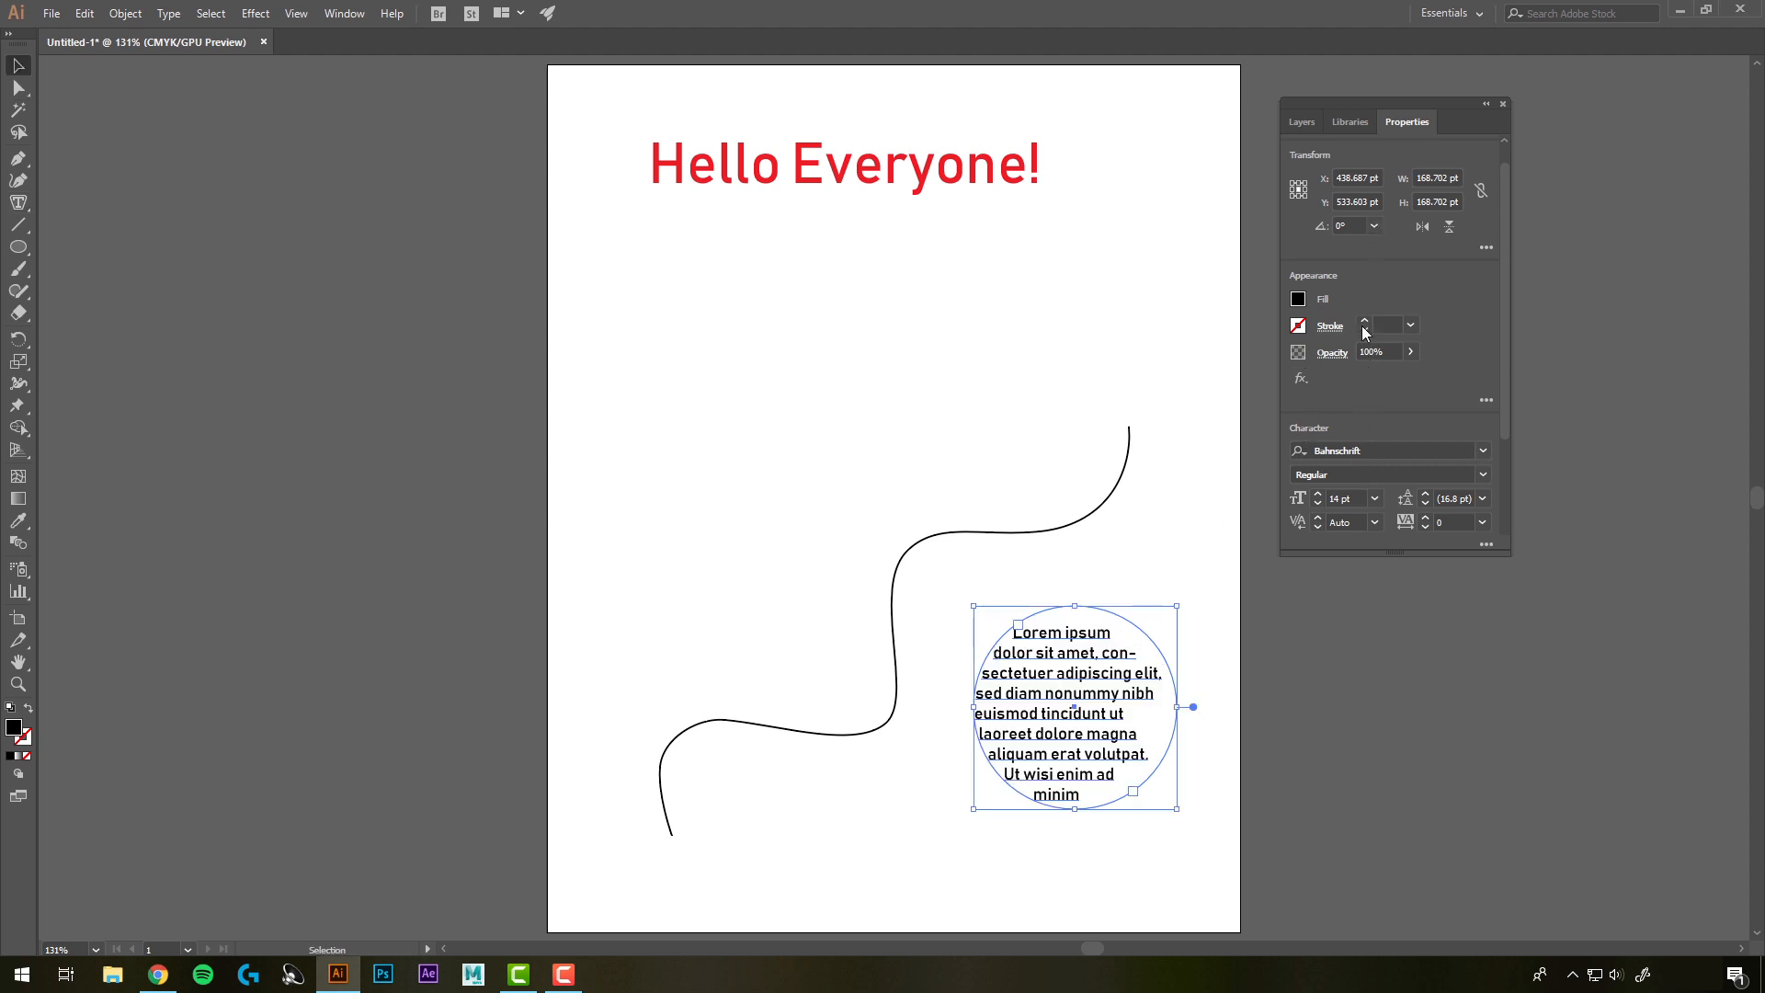
Flow placeholder text along the wavy path with the Type on a Path Tool
click(22, 204)
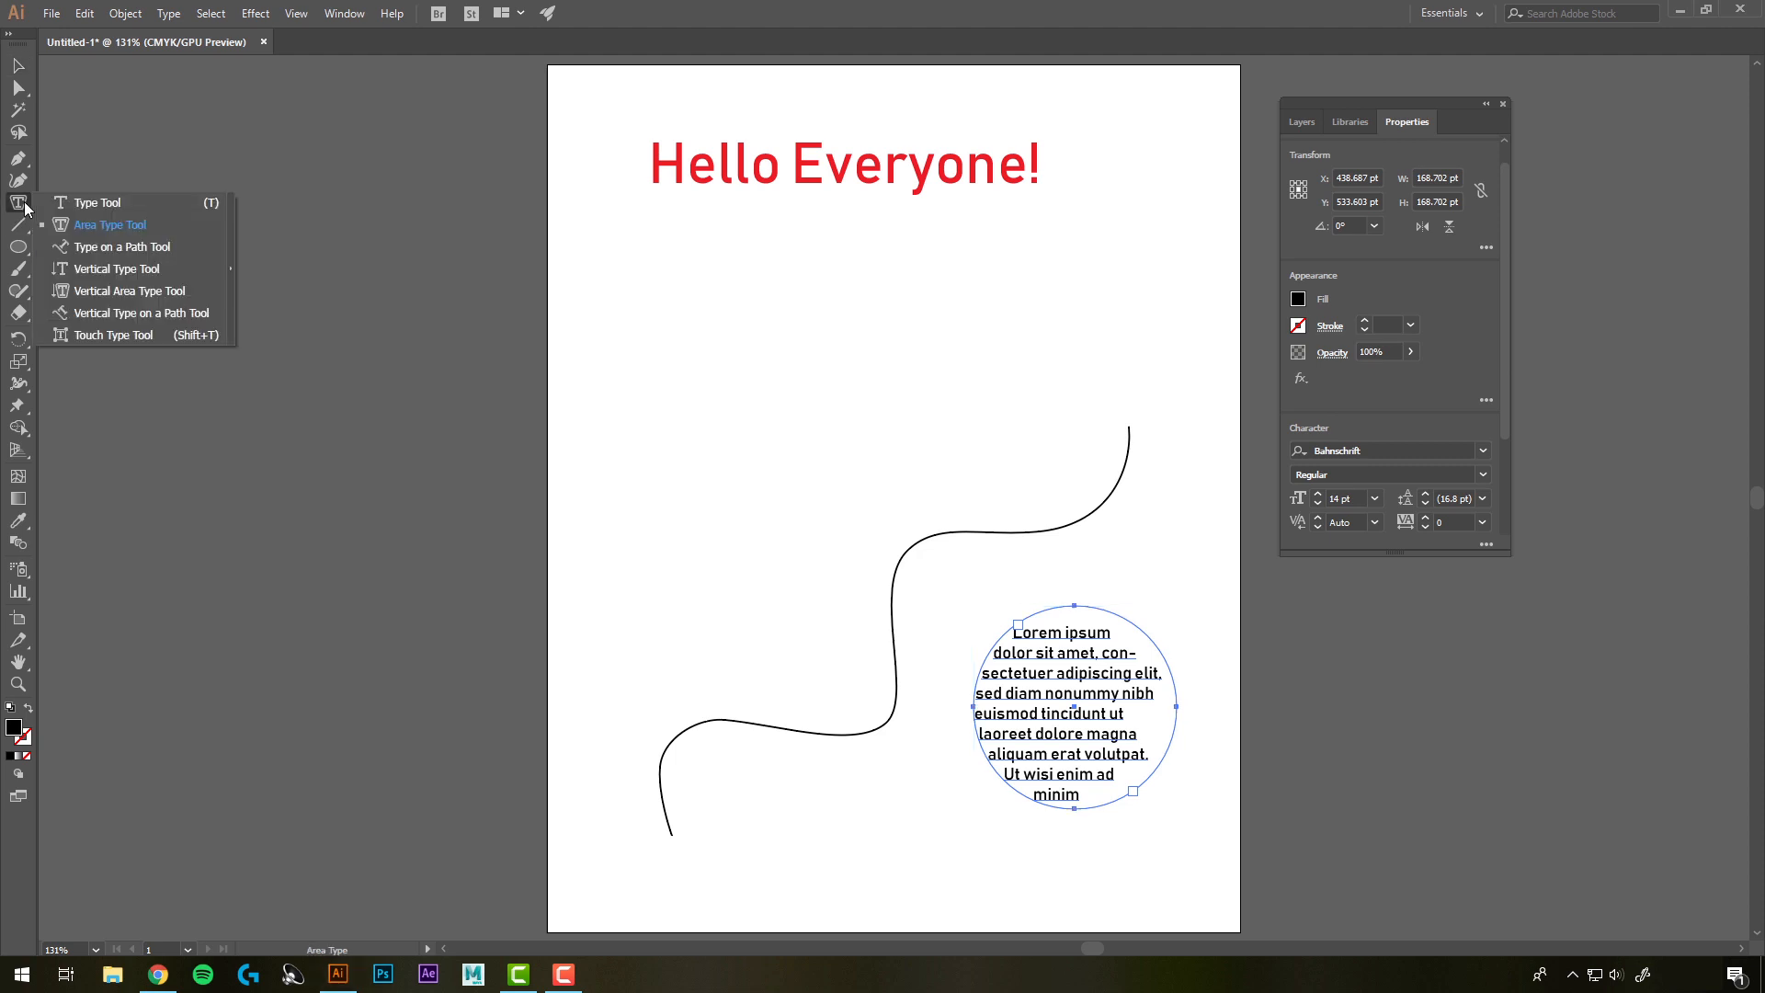
click(132, 246)
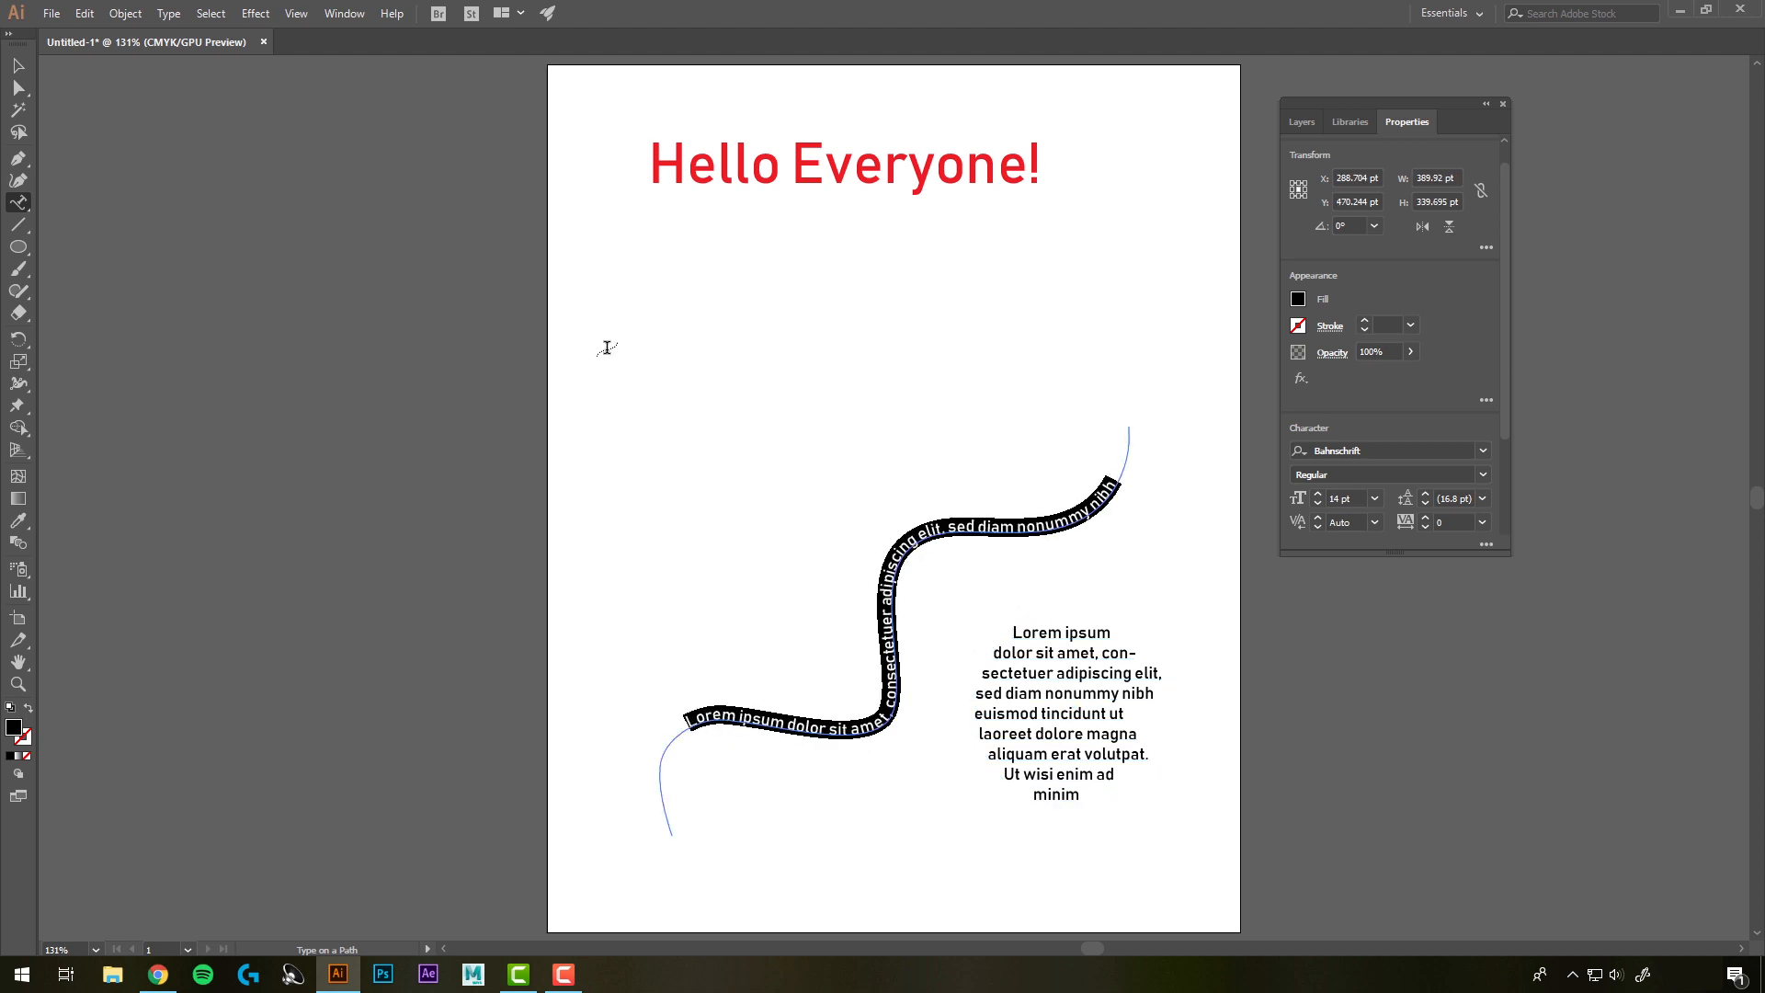
click(18, 66)
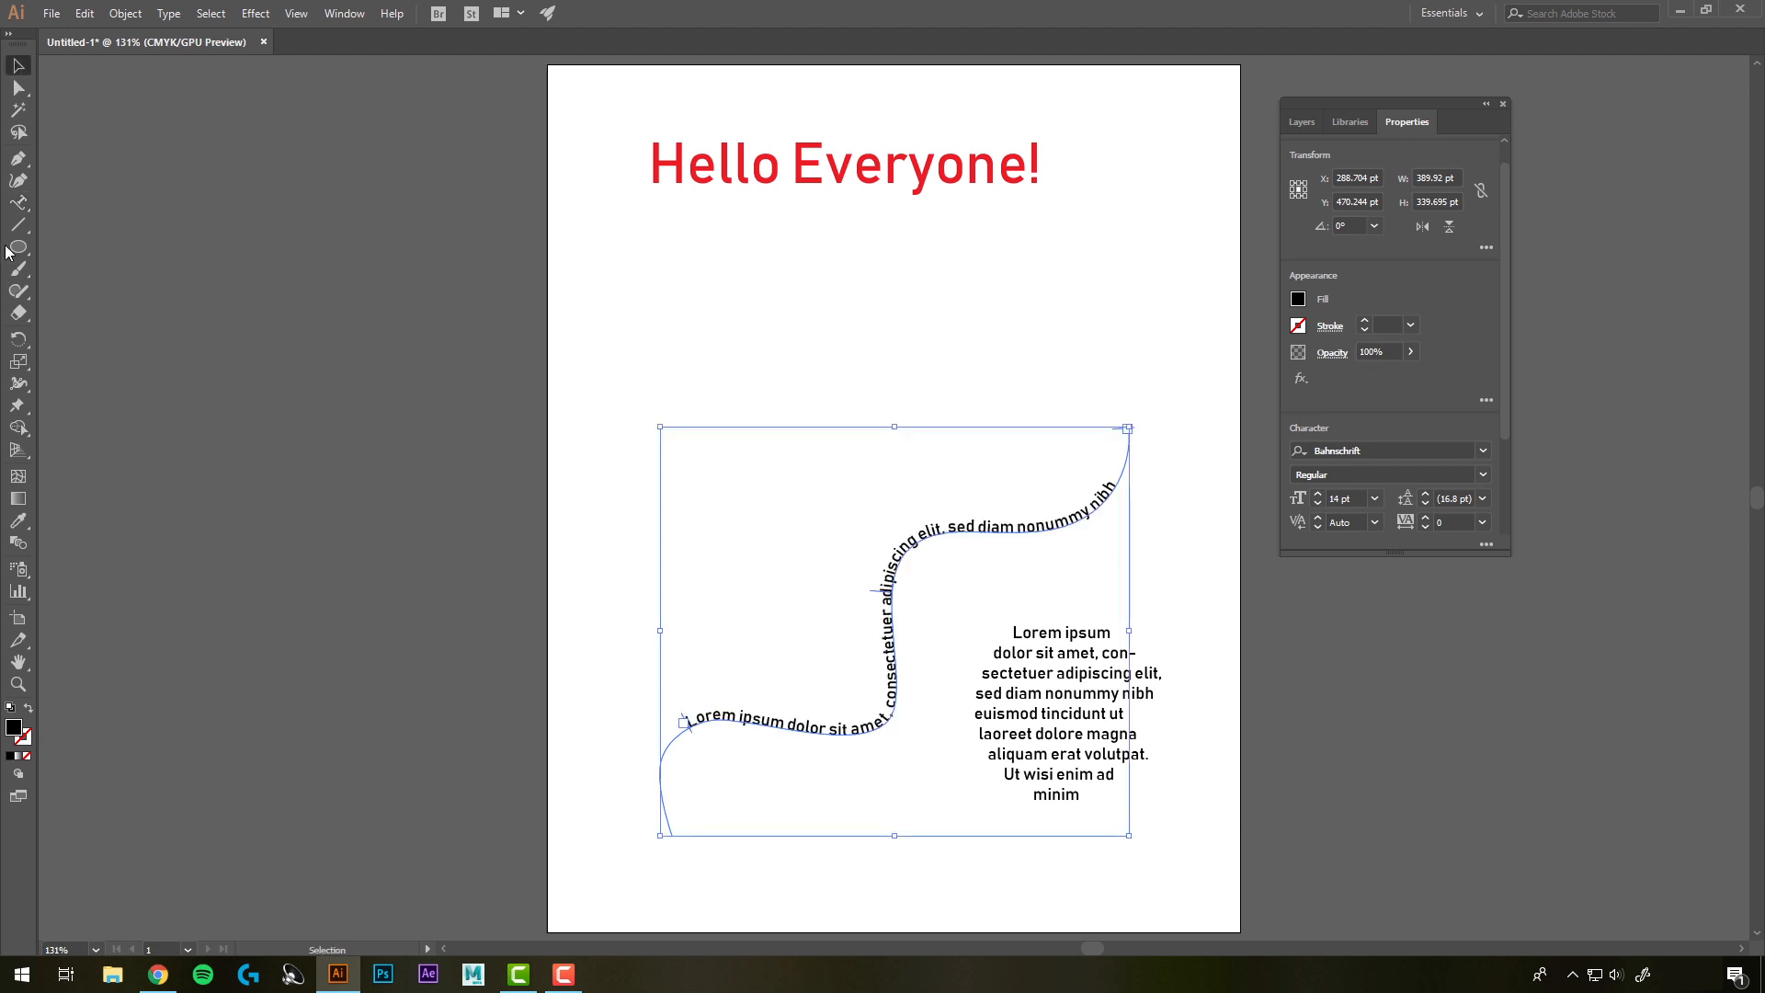
Create vertical placeholder text in the empty area left of the path with the Vertical Type Tool
click(19, 202)
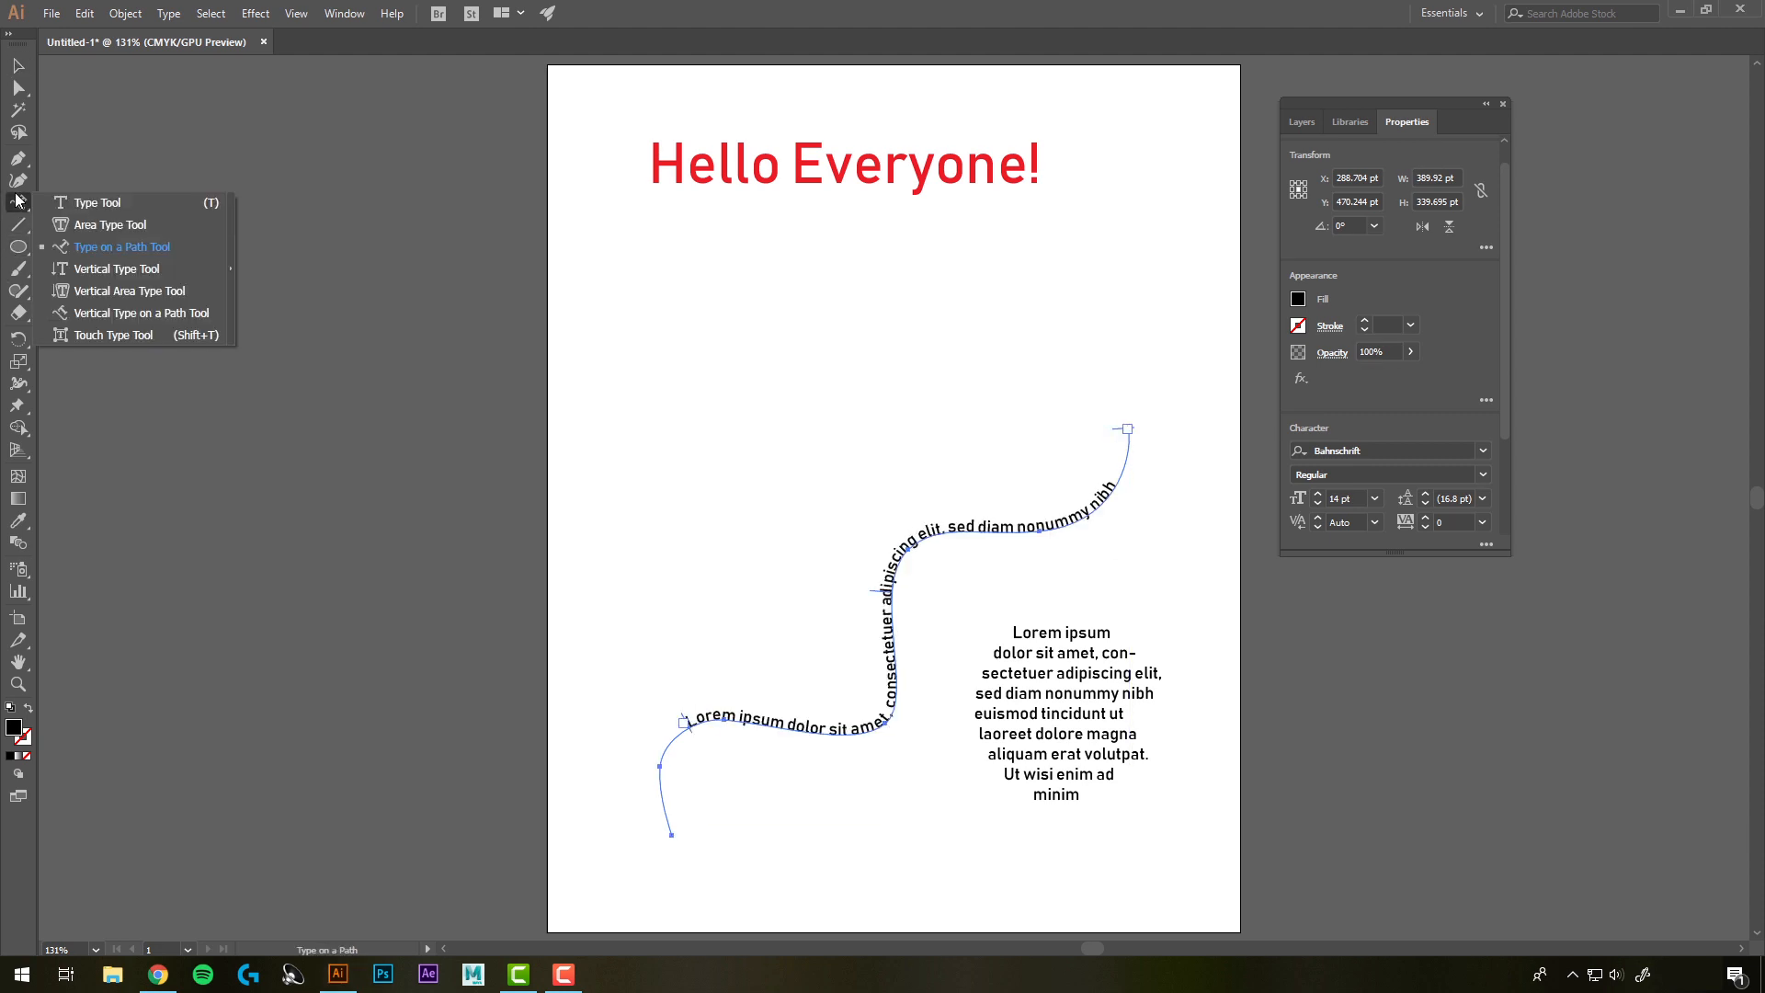
click(132, 268)
click(696, 368)
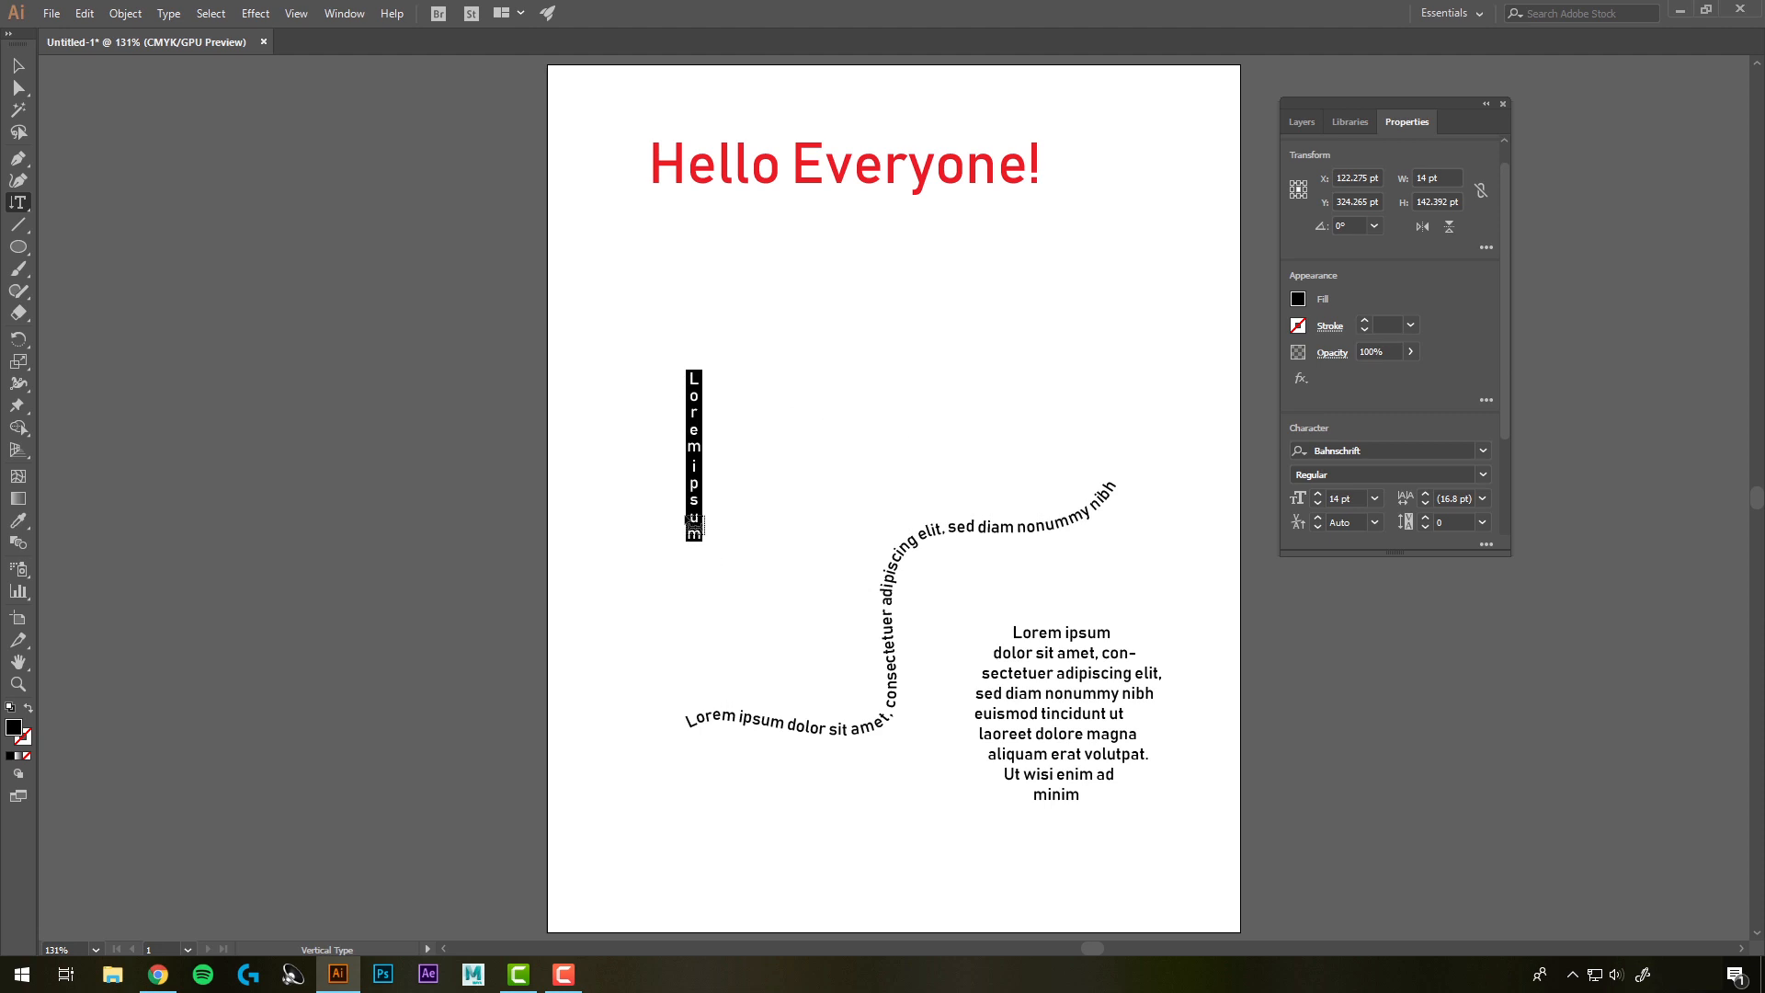
click(18, 203)
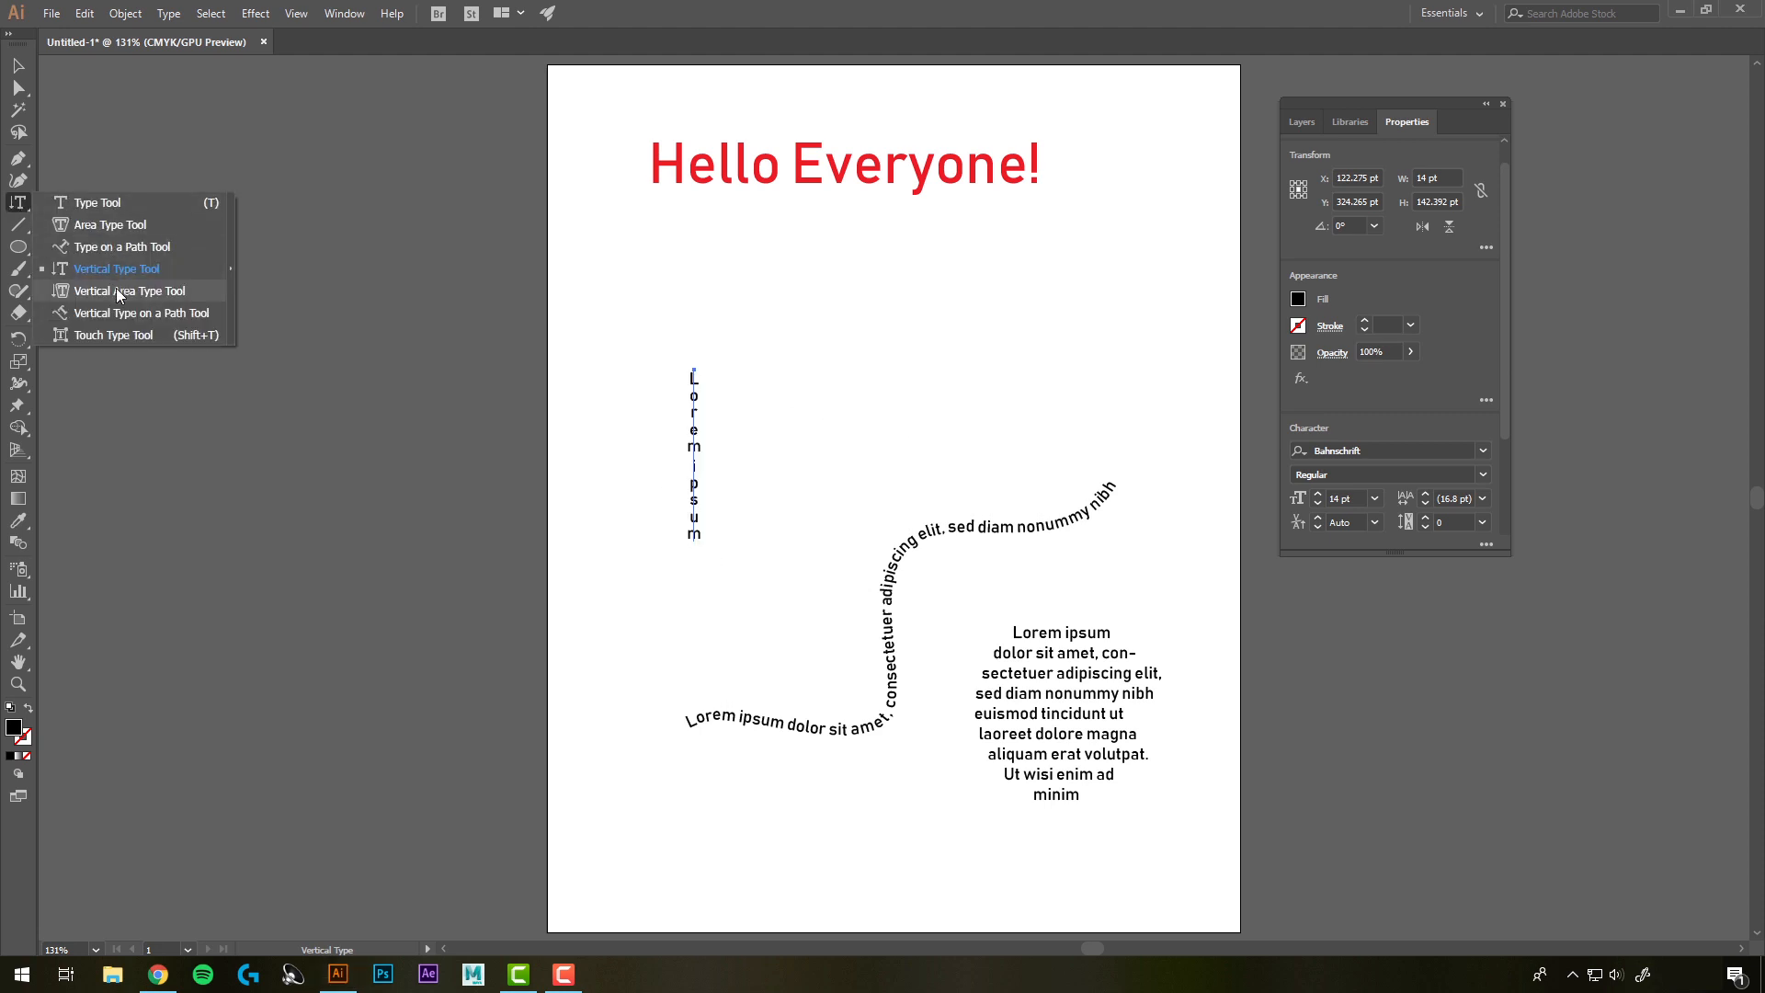
click(117, 289)
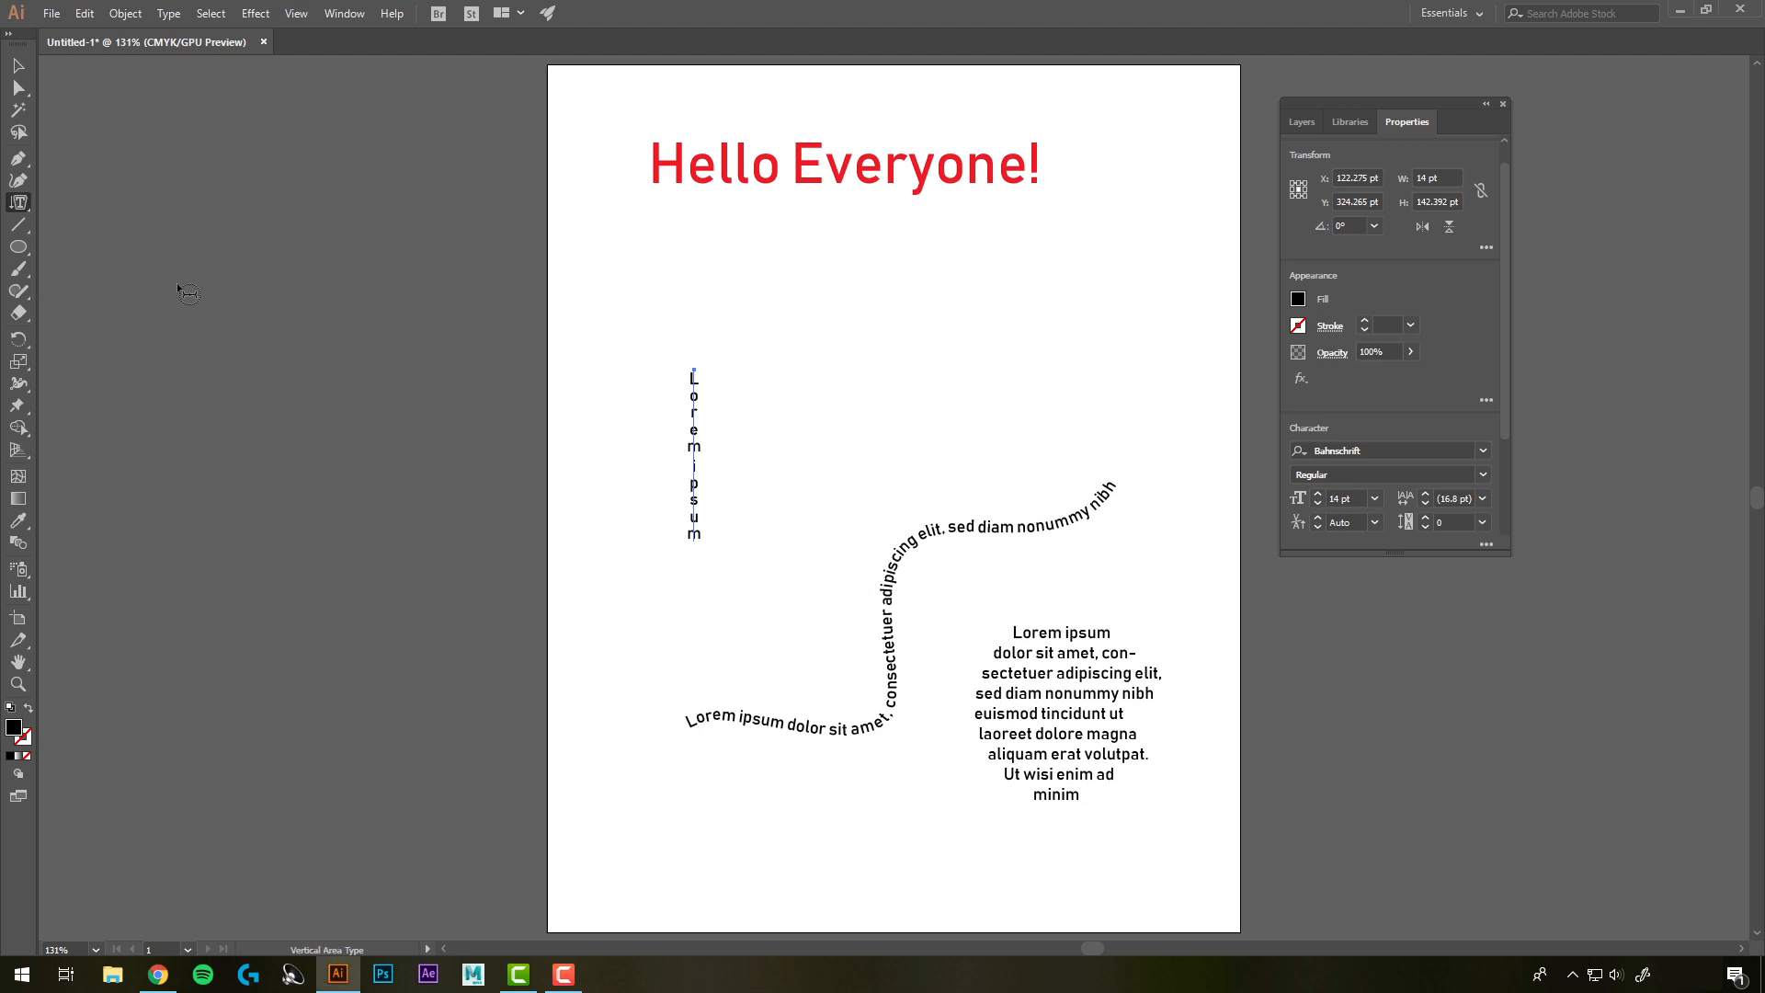
click(23, 208)
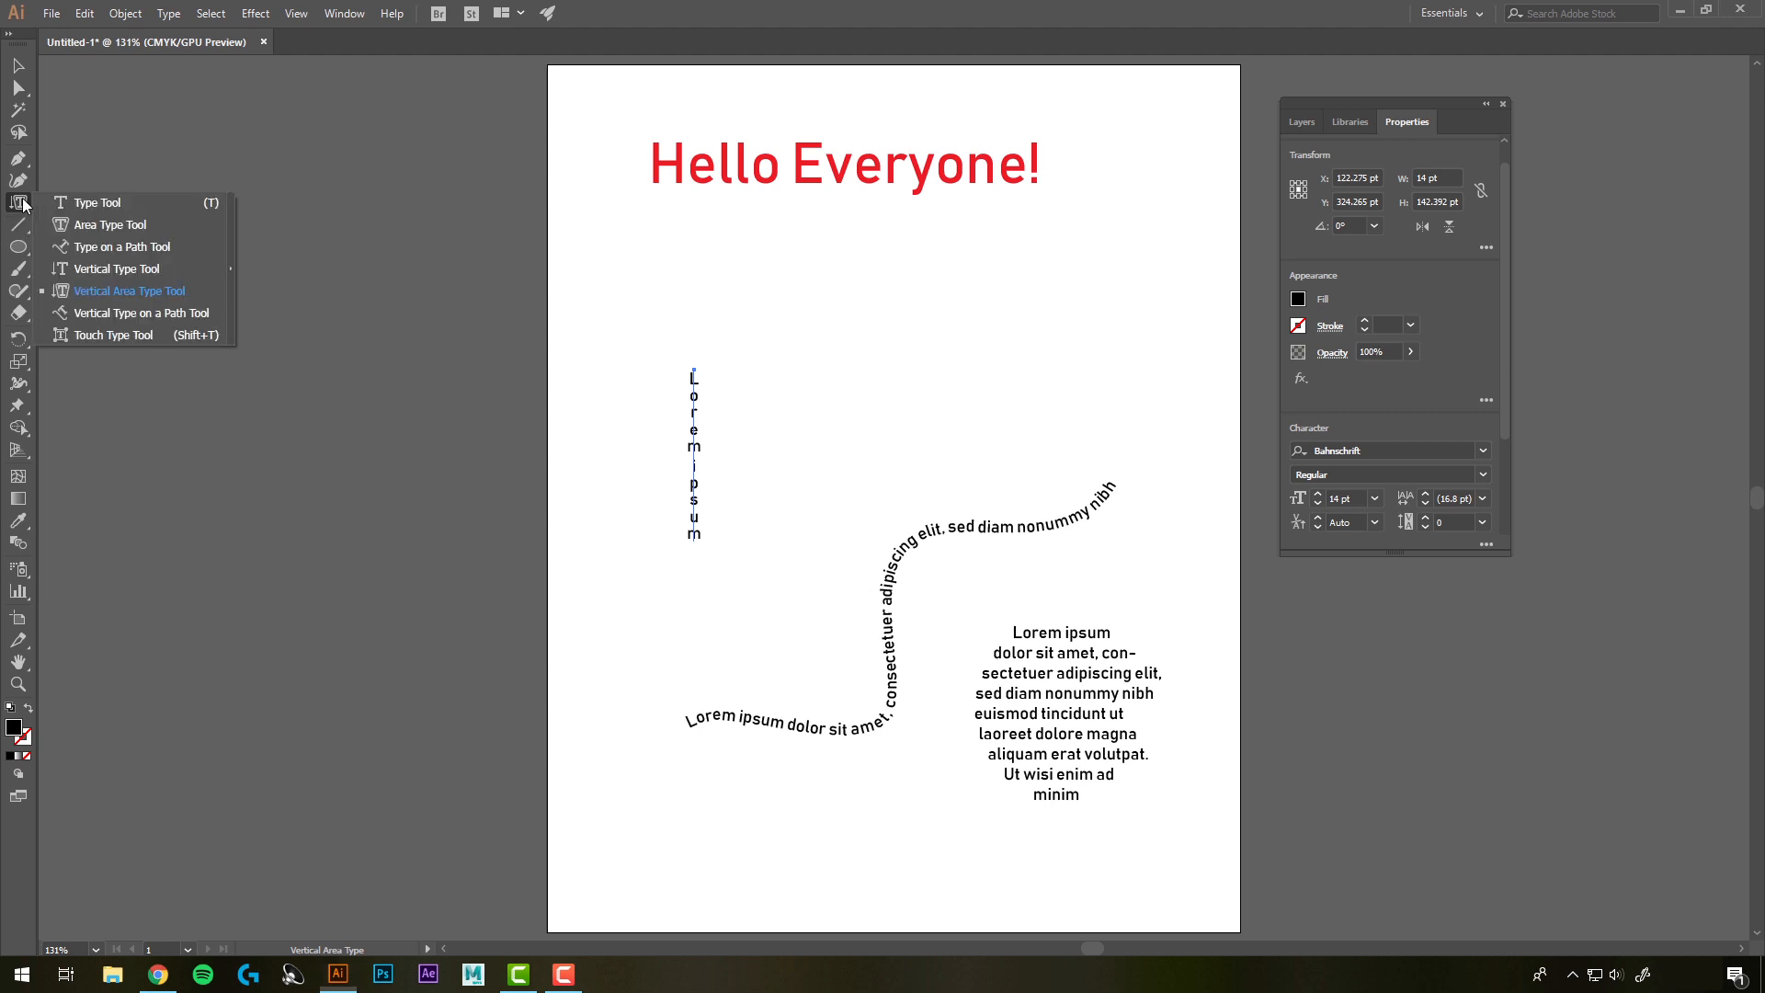
click(141, 314)
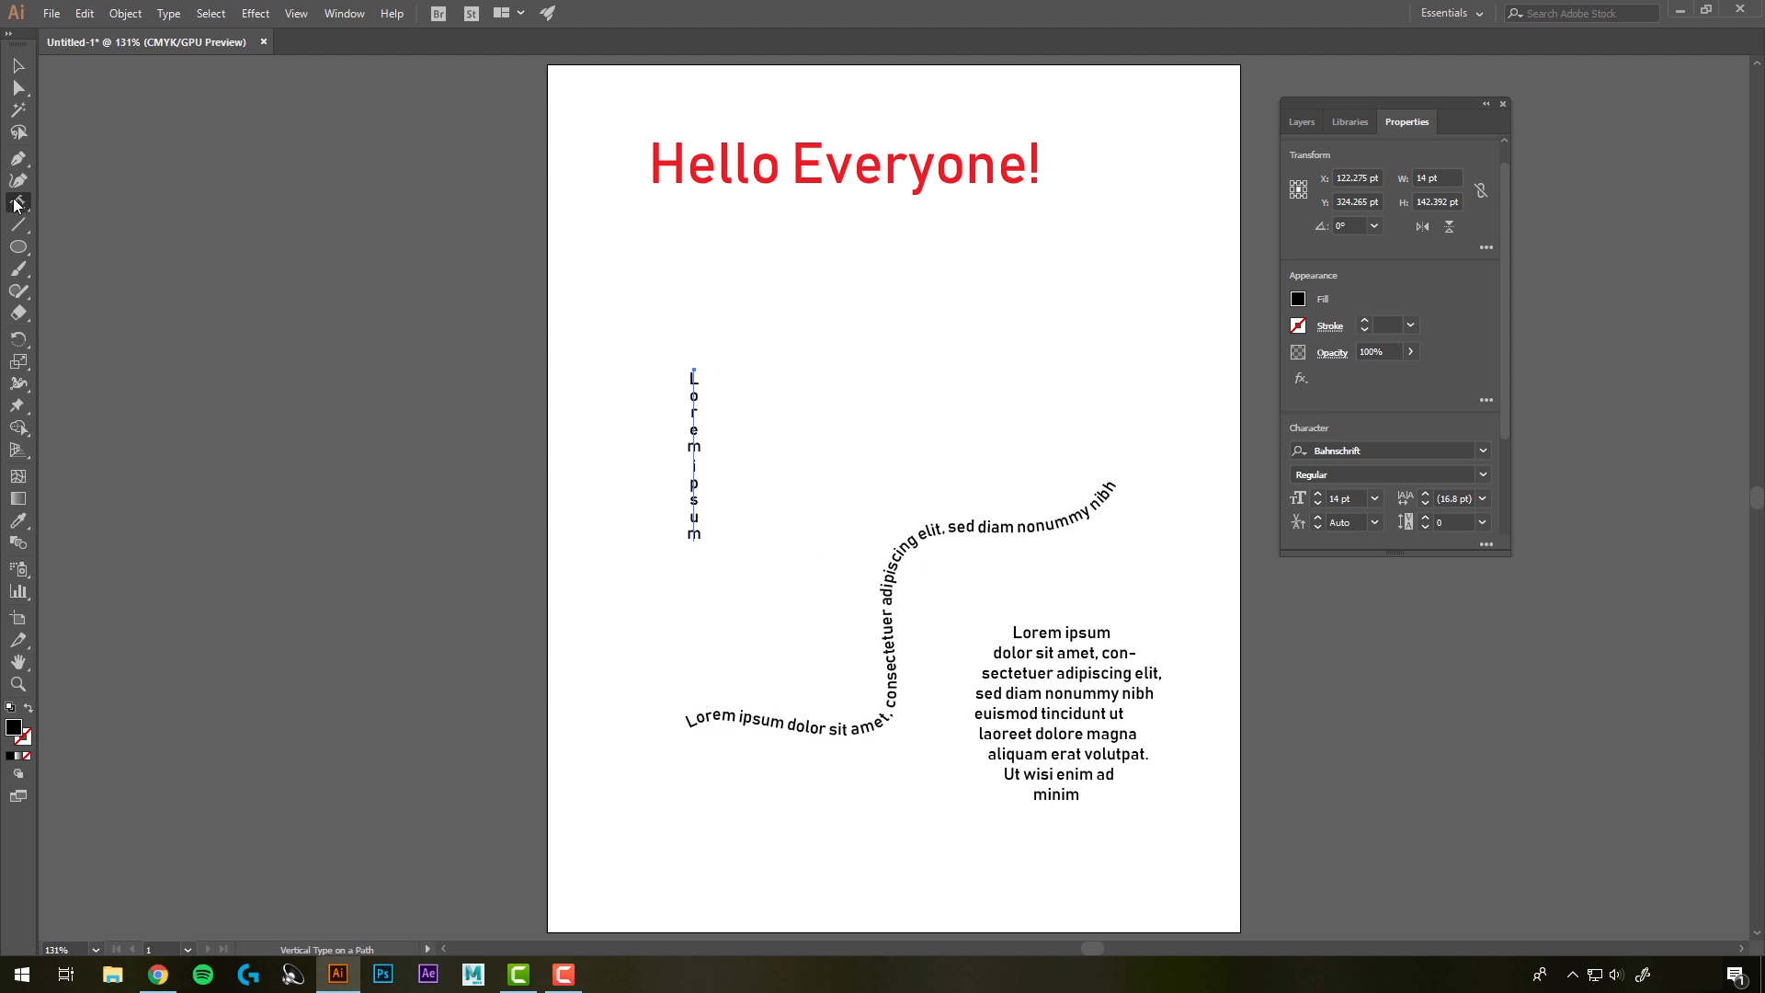
Enlarge the letter E of the Hello Everyone! headline with the Touch Type Tool
click(15, 204)
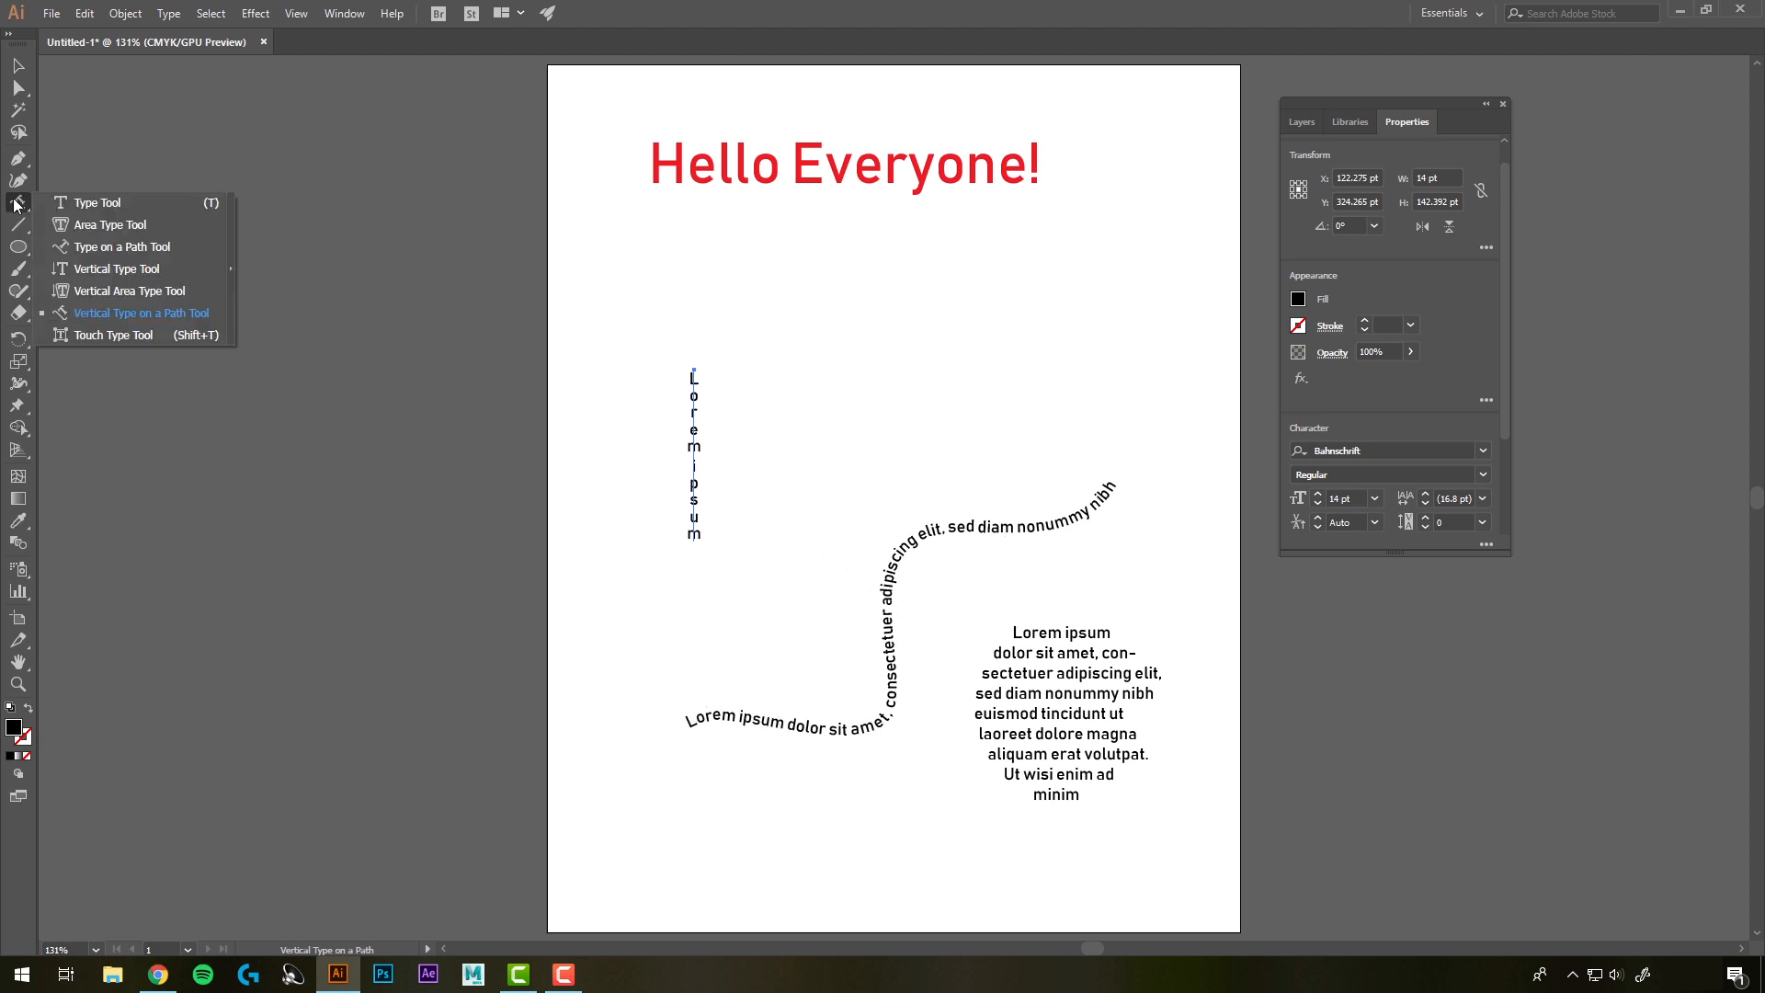
click(157, 333)
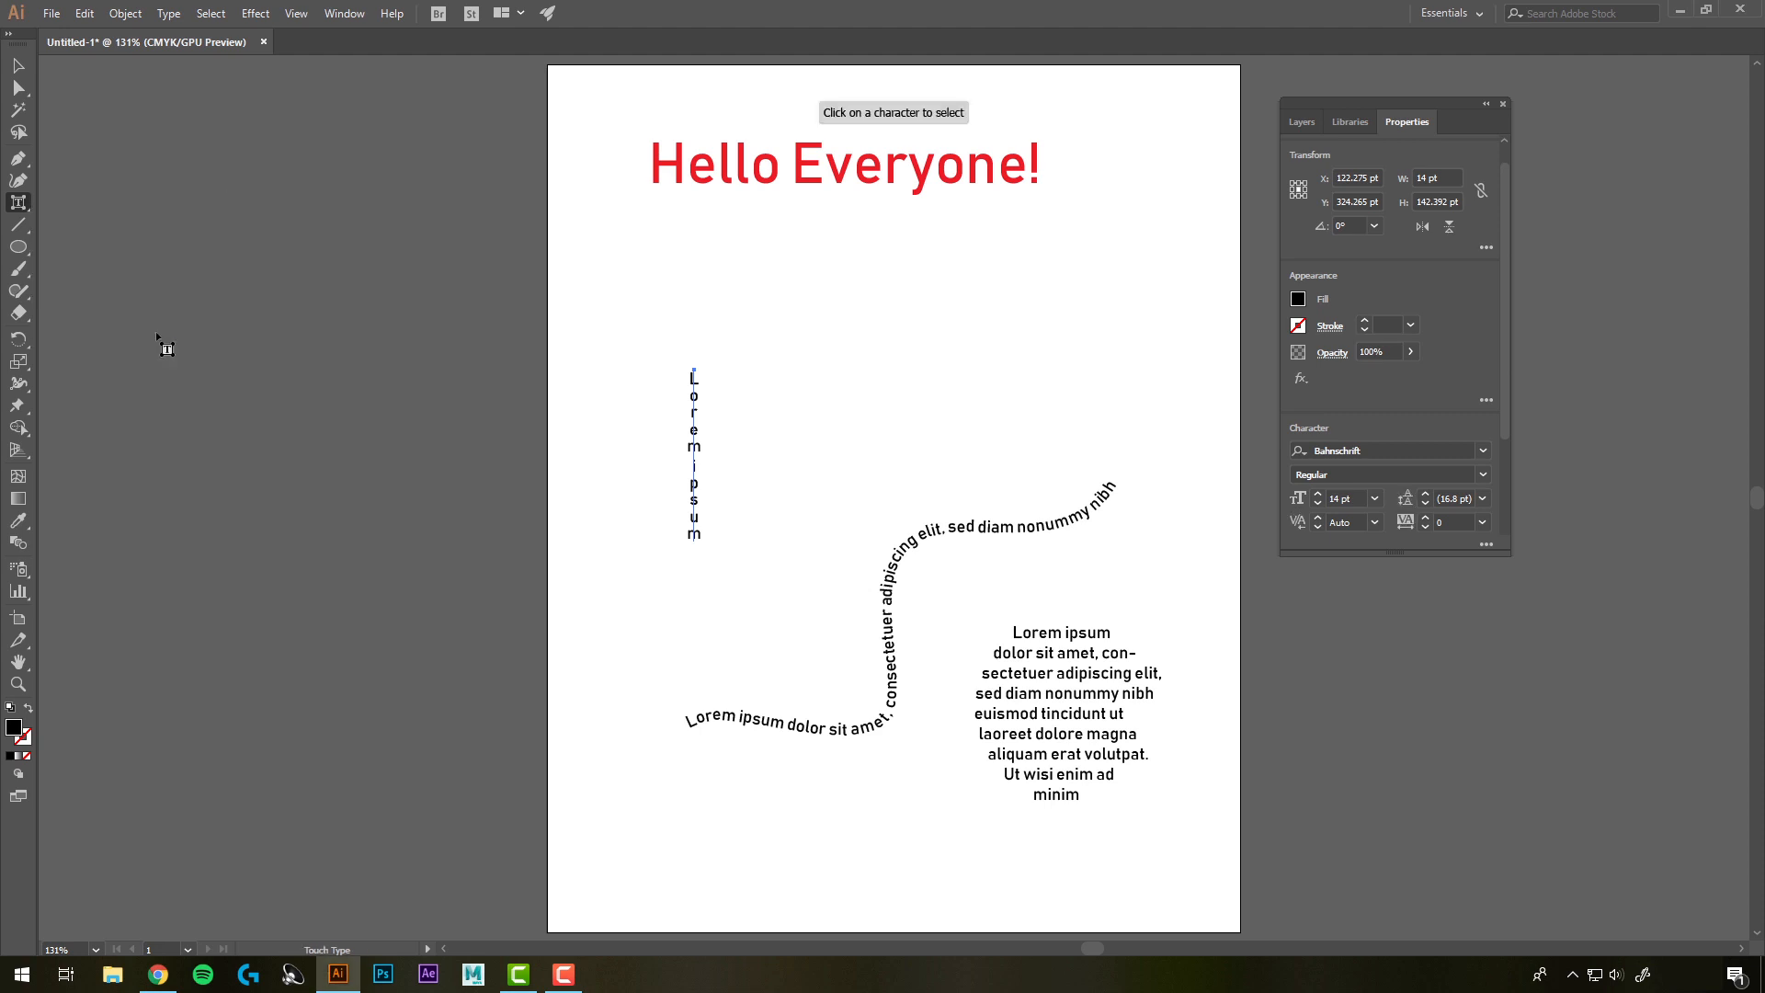
click(811, 178)
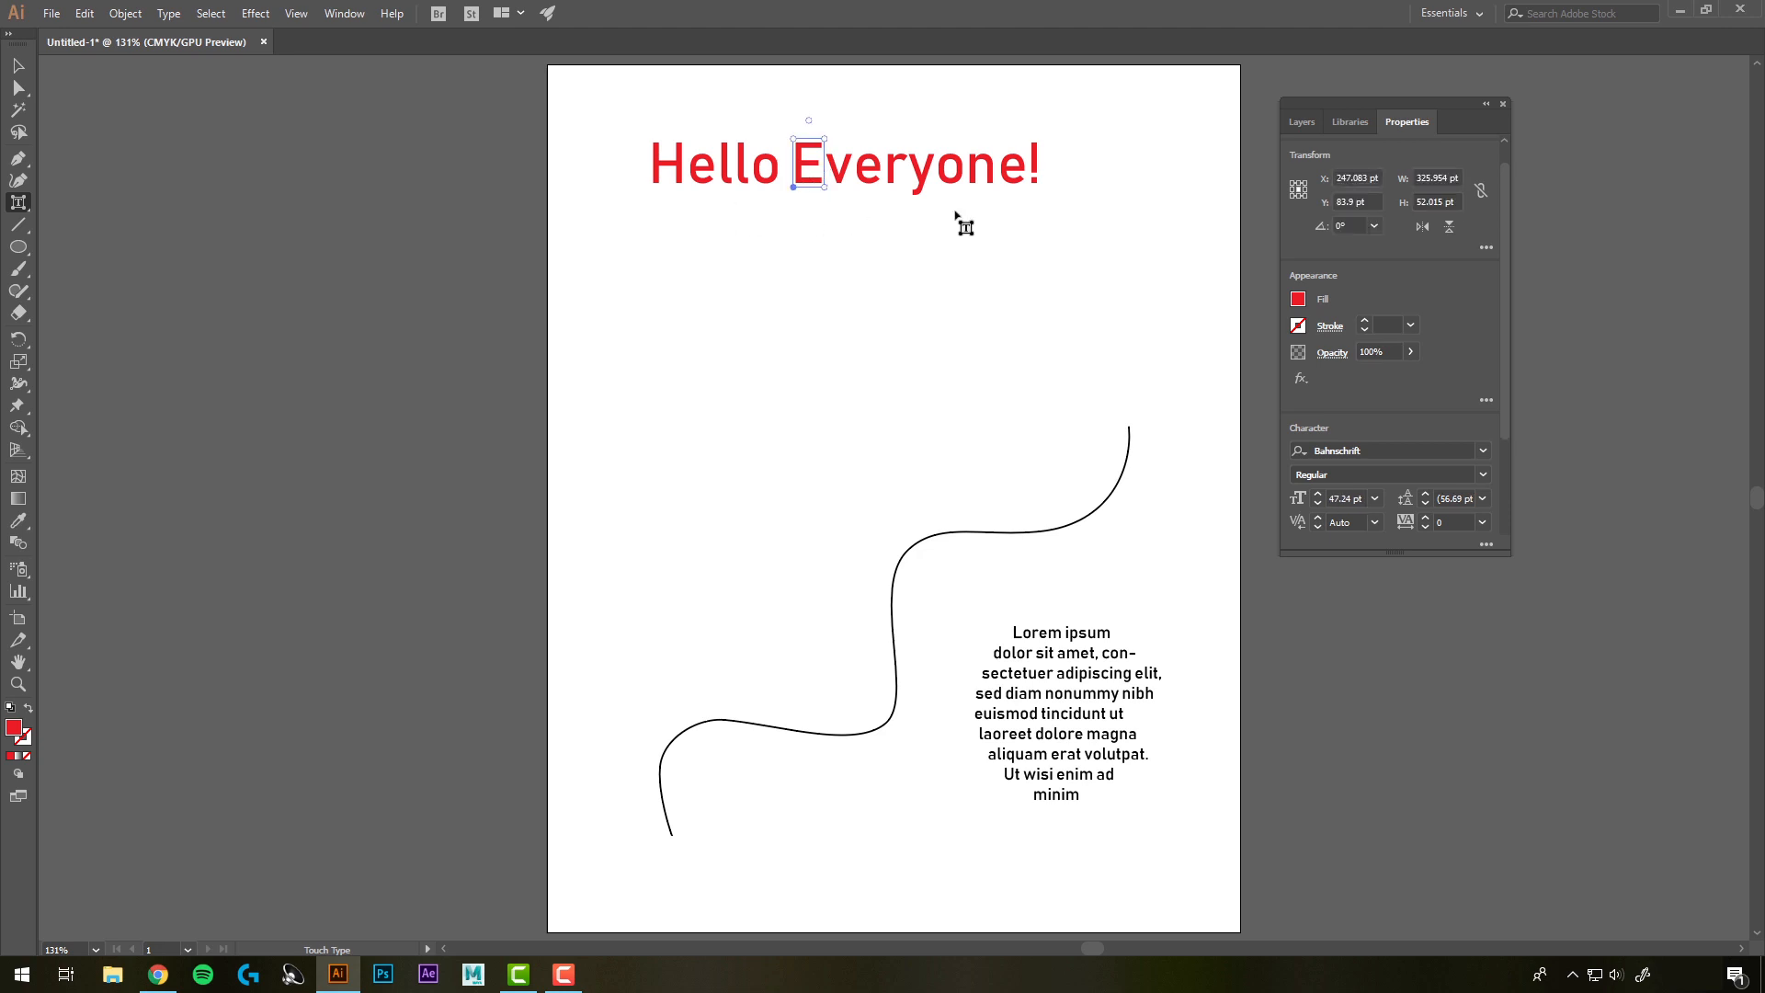
drag(825, 190, 845, 188)
Change the enlarged E's fill to a teal swatch and deselect it
click(1298, 300)
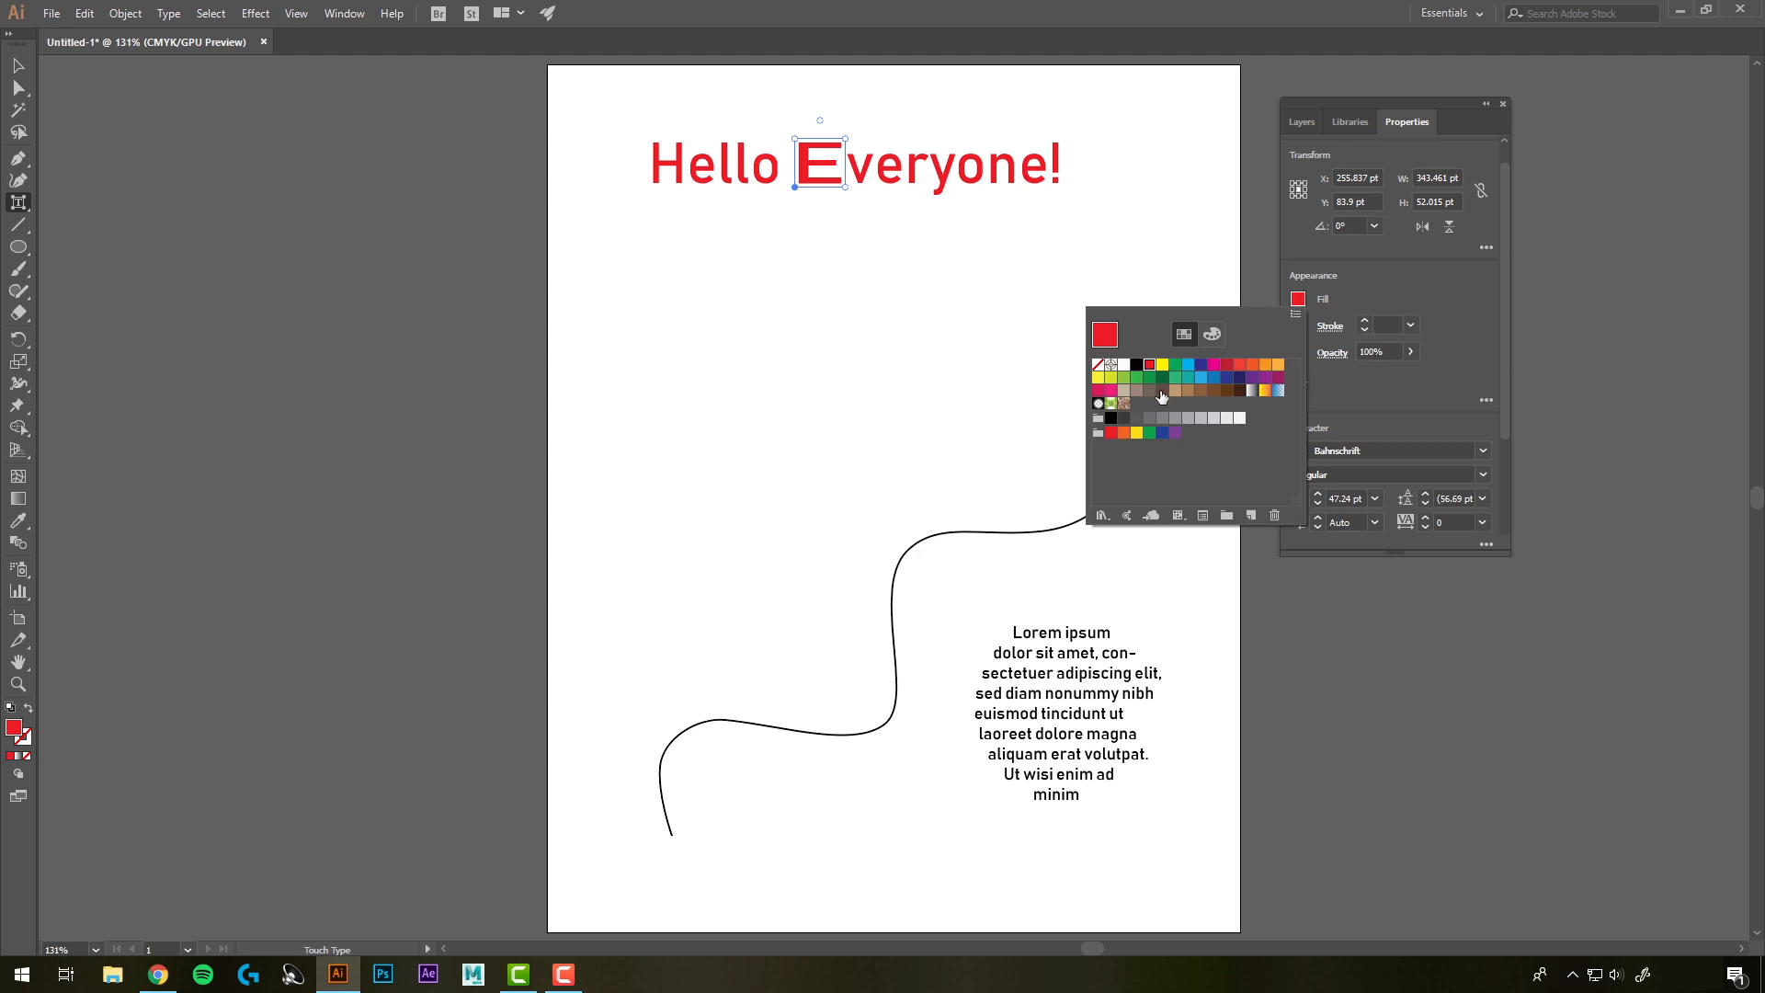
click(1189, 374)
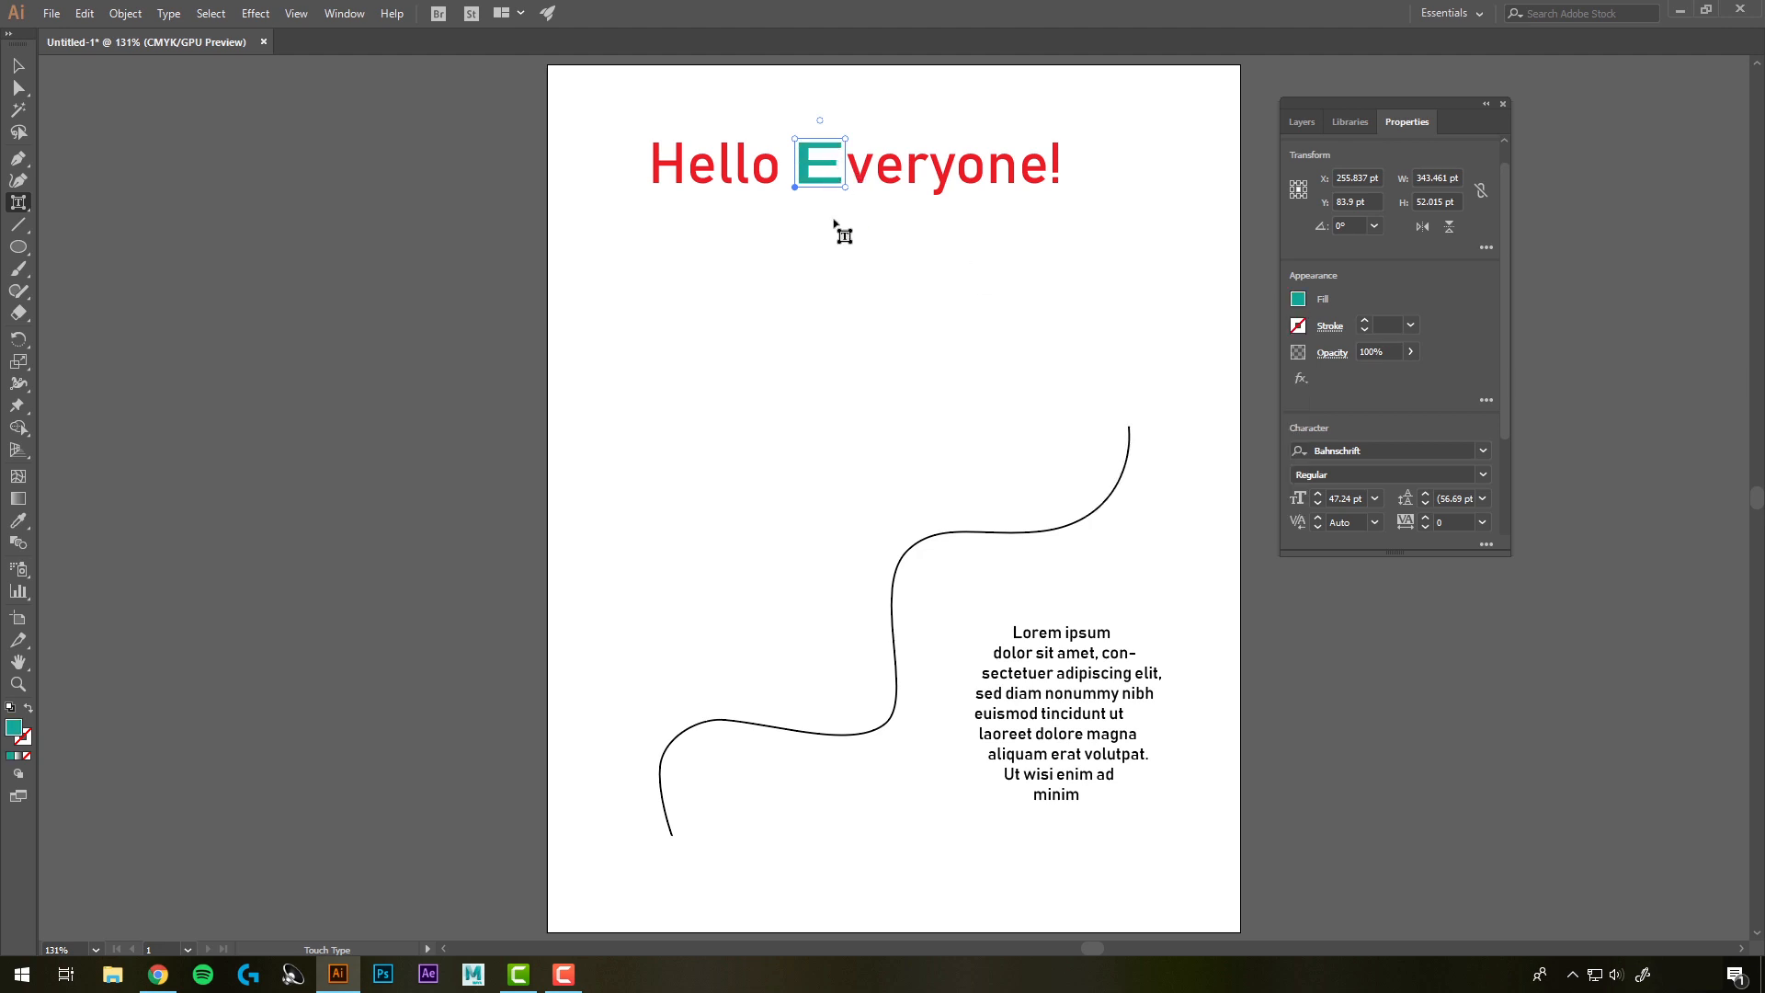
click(803, 255)
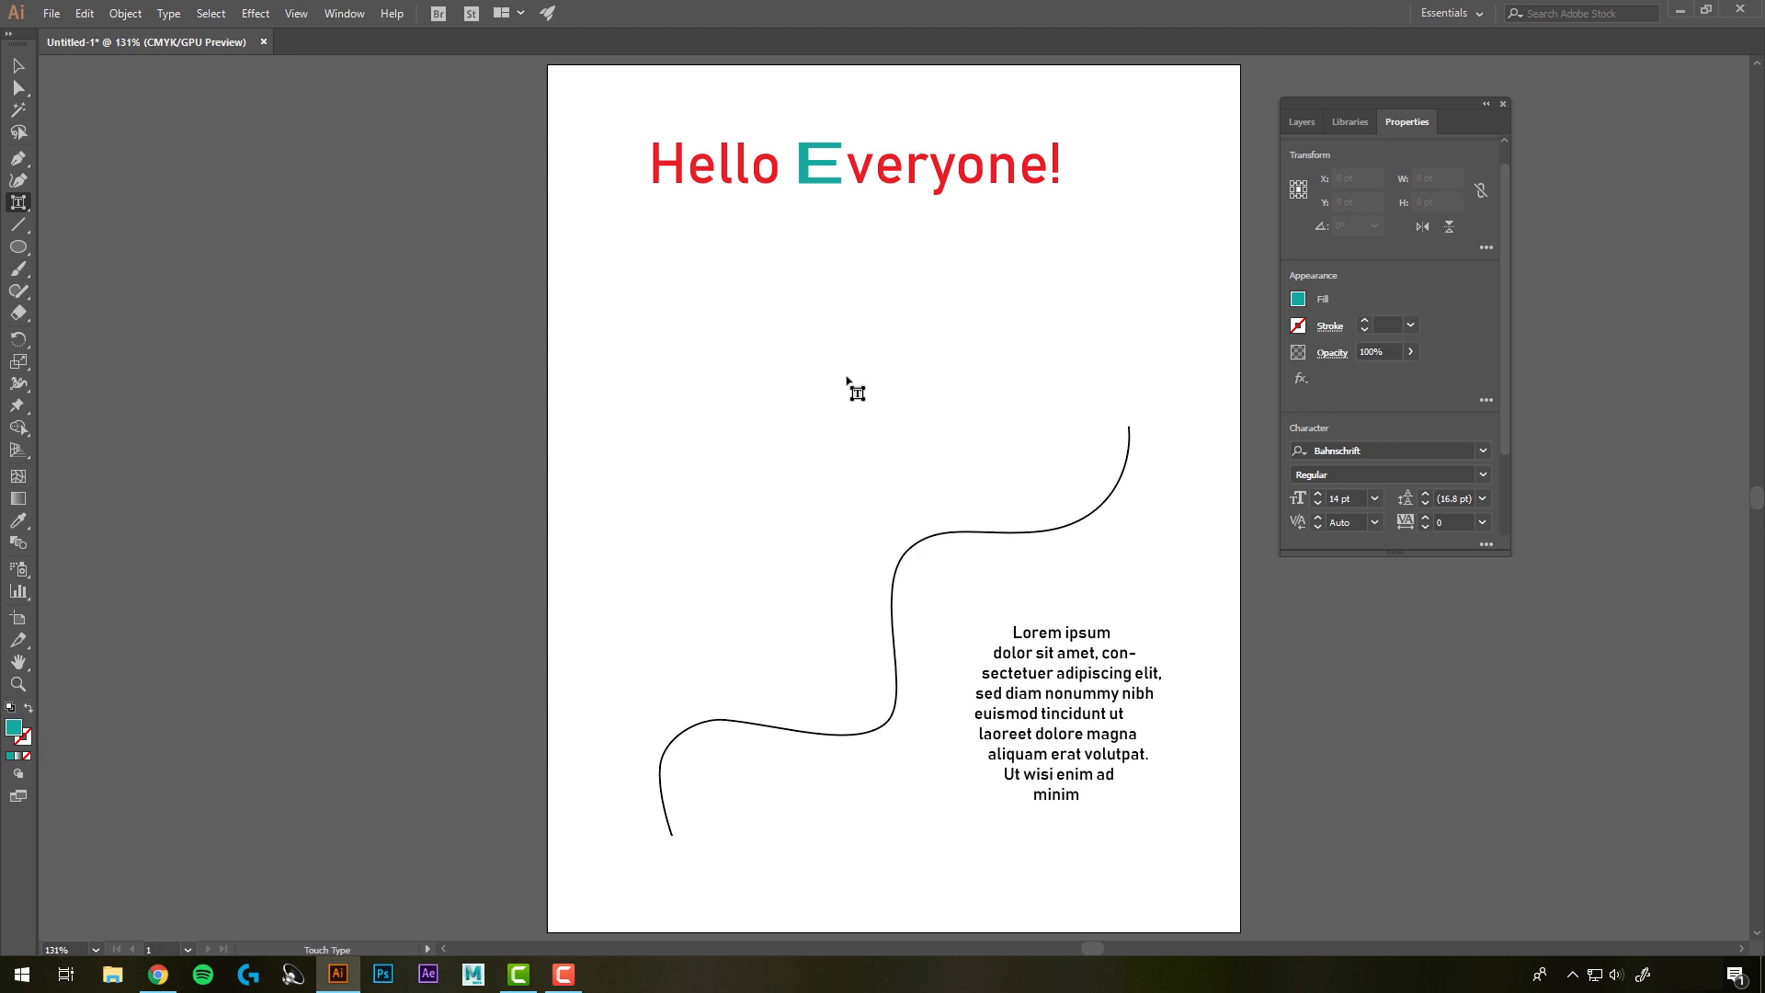